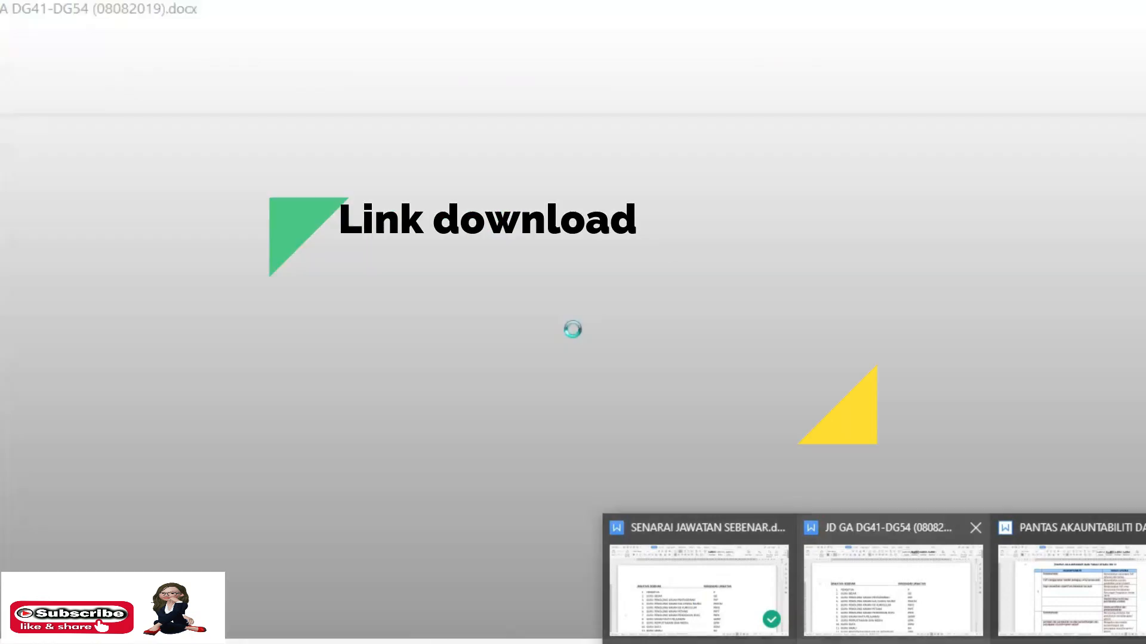
Review the job description tables in the JD GA DG41-DG54 document and the abbreviations list in SENARAI JAWATAN SEBENAR in WPS Office
{"action": "left_click", "coordinate": [886, 585]}
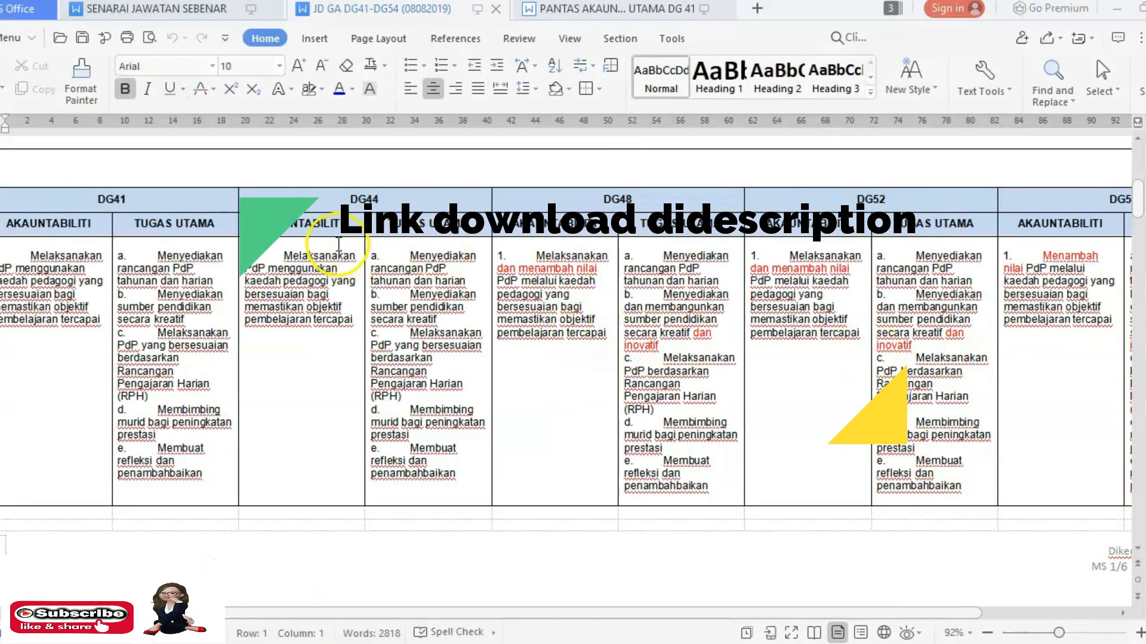
{"action": "mouse_move", "coordinate": [1136, 206]}
{"action": "left_mouse_down"}
{"action": "mouse_move", "coordinate": [1137, 171]}
{"action": "mouse_move", "coordinate": [1137, 195]}
{"action": "left_mouse_up"}
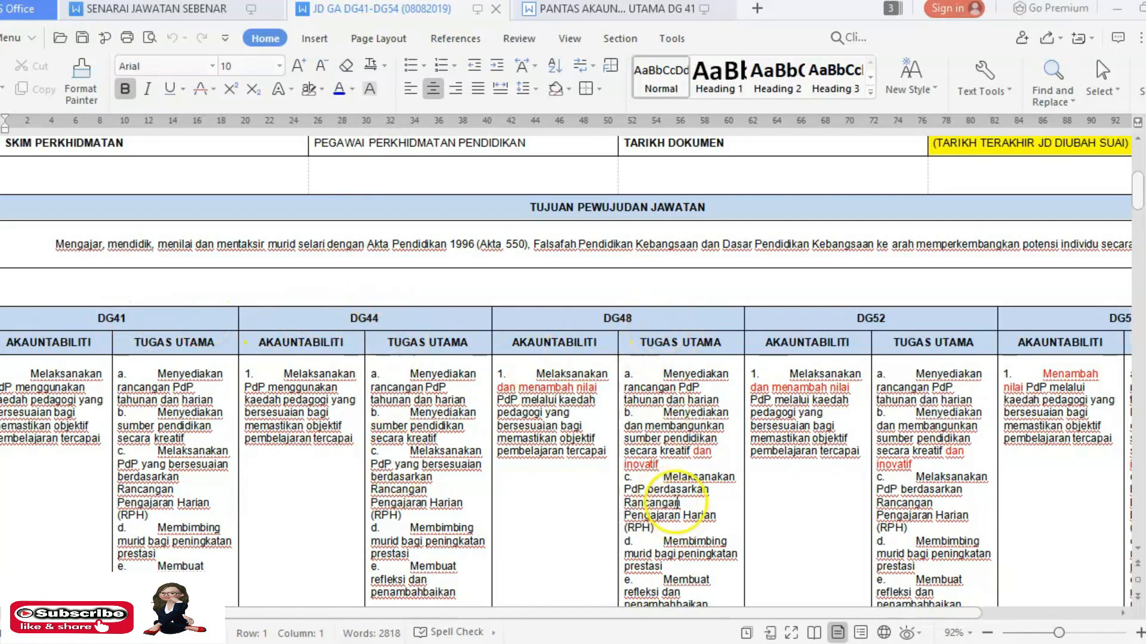
{"action": "left_click_drag", "start_coordinate": [1137, 200], "coordinate": [1137, 179]}
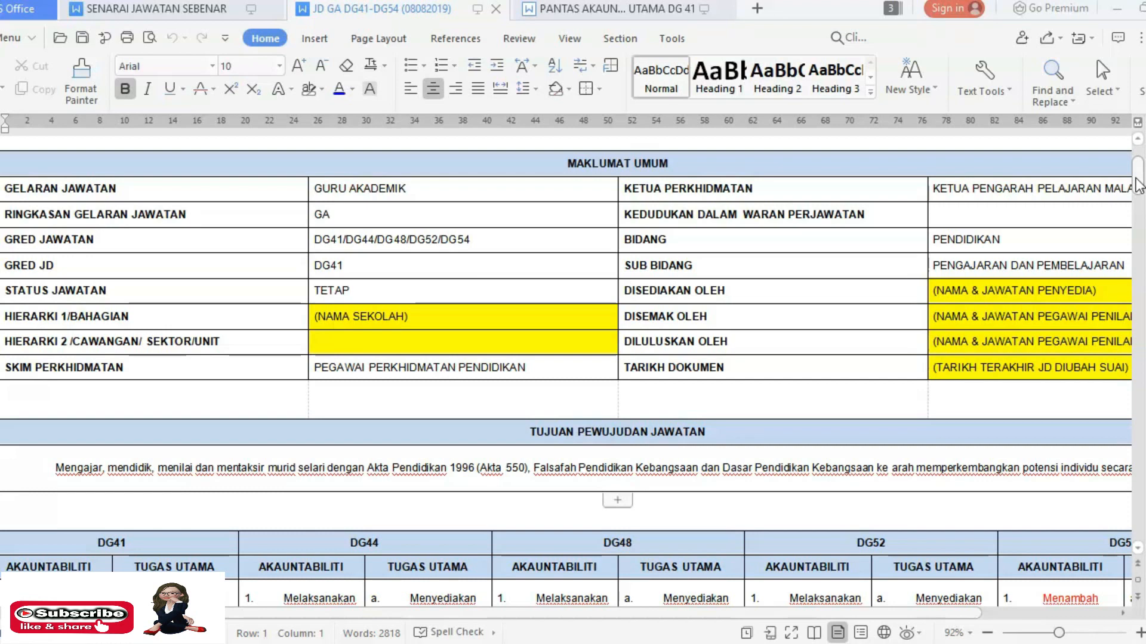
{"action": "left_click", "coordinate": [179, 12]}
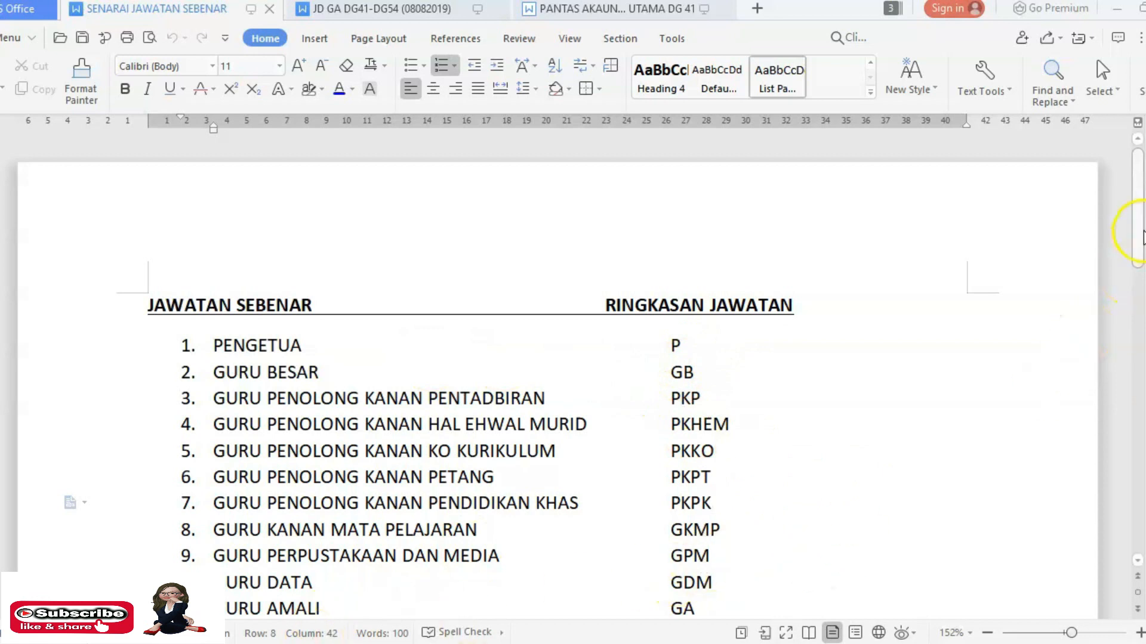
{"action": "left_click_drag", "start_coordinate": [1139, 236], "coordinate": [1140, 286]}
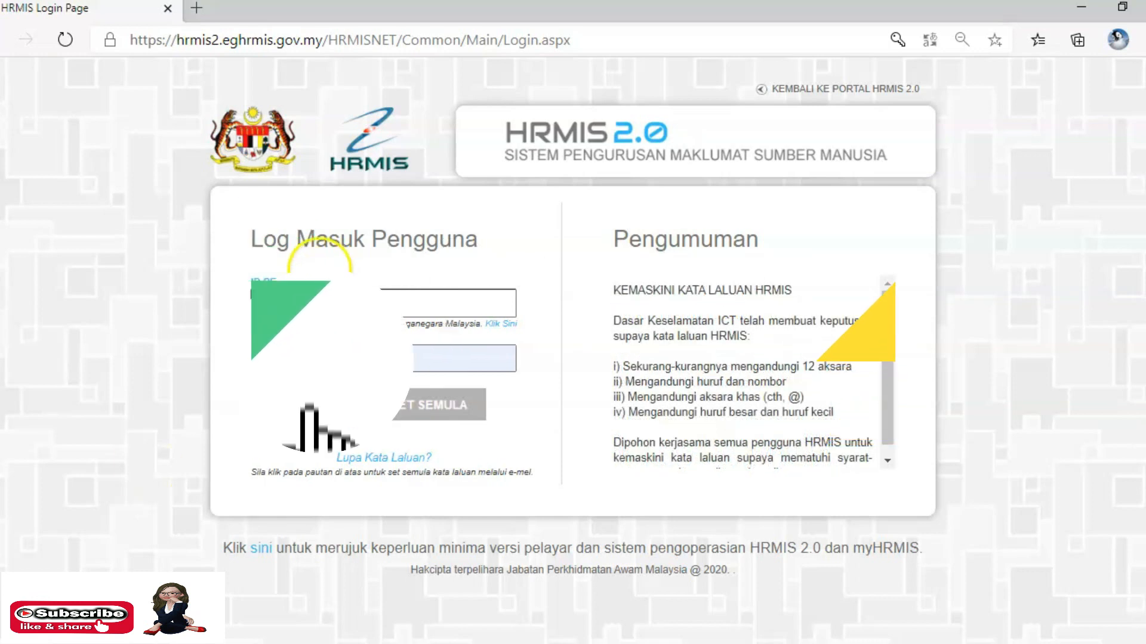
Log in to HRMIS 2.0 in the browser with the saved user ID and password
{"action": "left_click", "coordinate": [298, 304]}
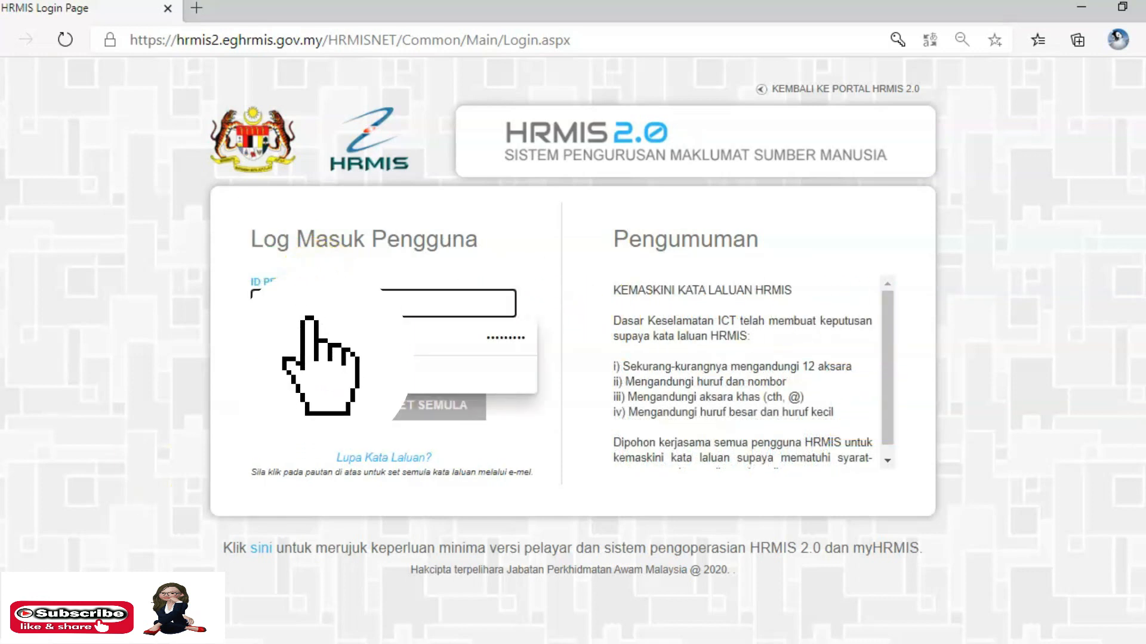
{"action": "left_click", "coordinate": [334, 338]}
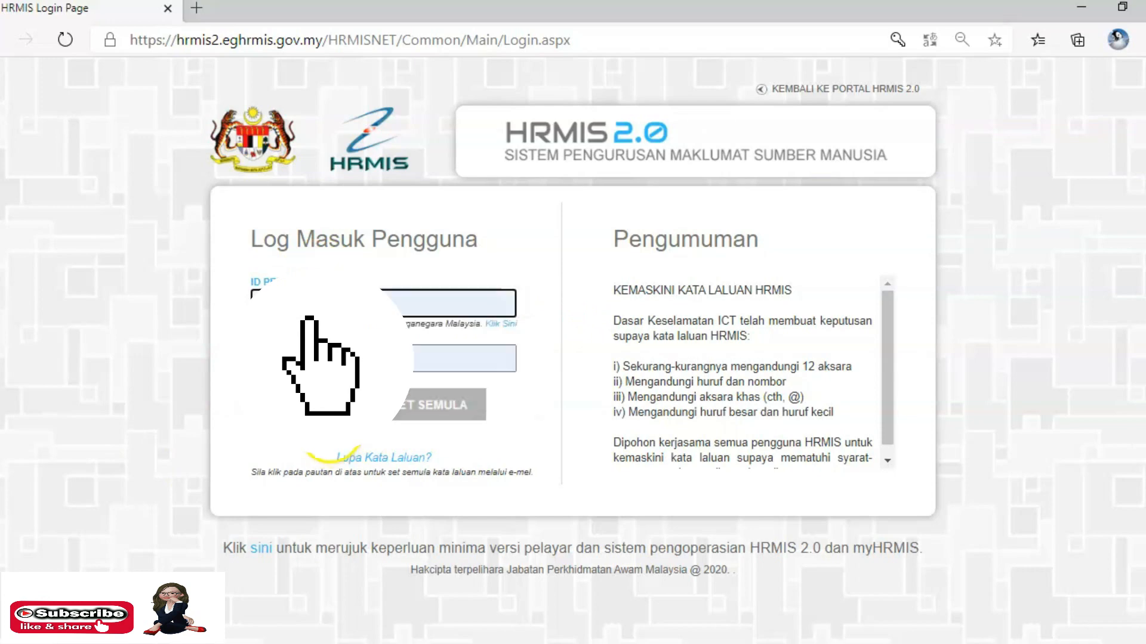
{"action": "left_click", "coordinate": [332, 405]}
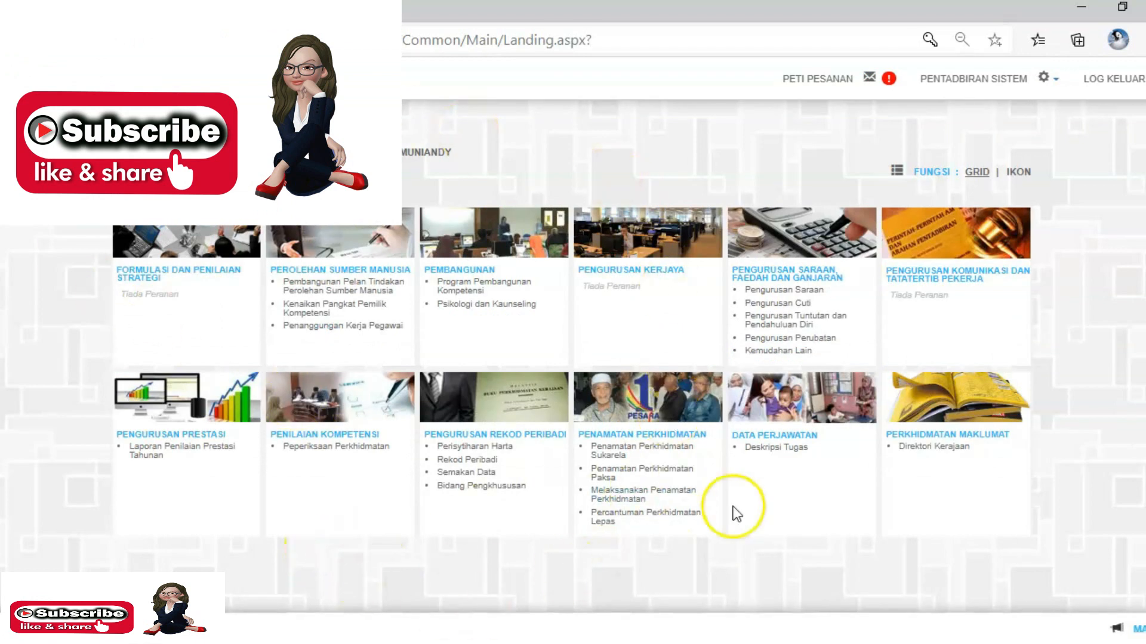
Open Selenggara Komponen Deskripsi Tugas from the Deskripsi Tugas module and open the post holder's record
{"action": "left_click", "coordinate": [781, 453]}
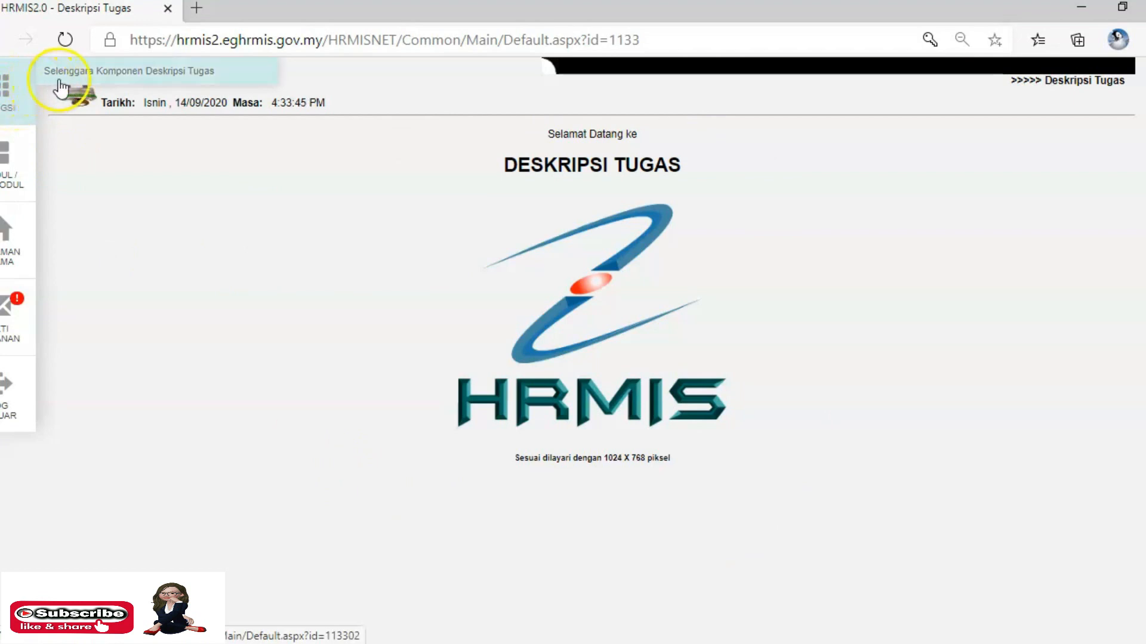
{"action": "left_click", "coordinate": [122, 88]}
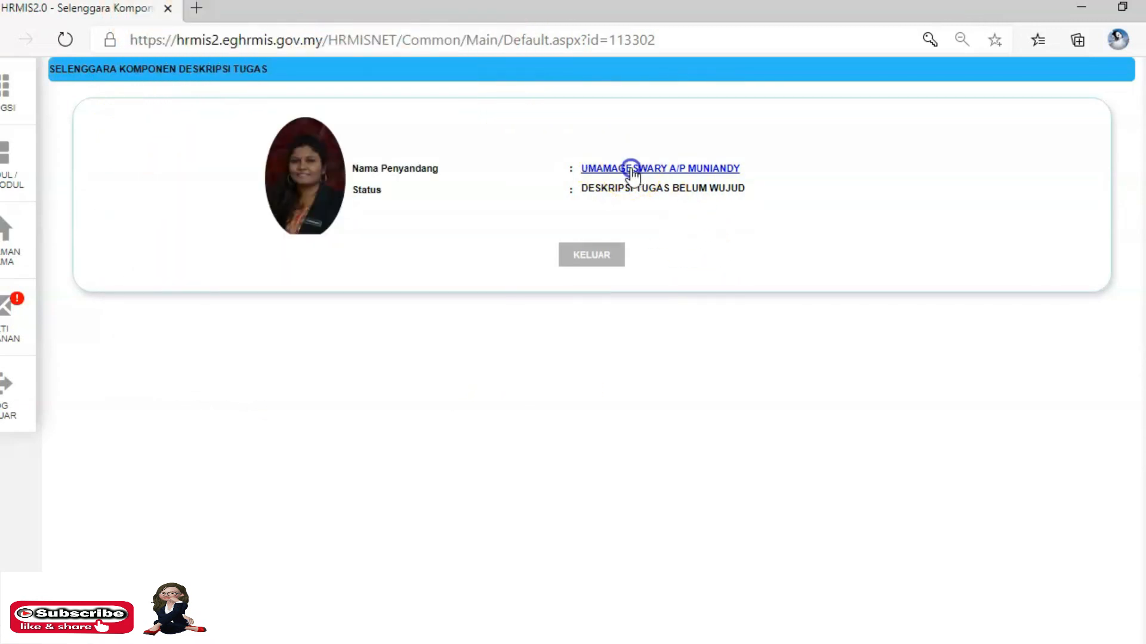
{"action": "left_click", "coordinate": [631, 170]}
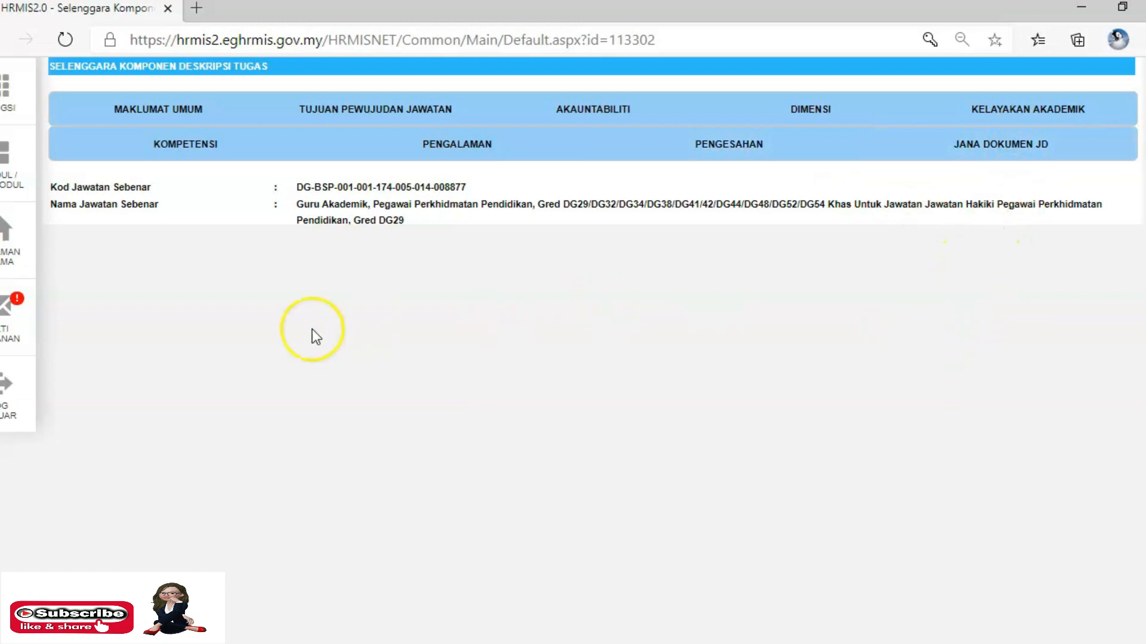
In Maklumat Umum, enter GAB as Ringkasan Gelaran Jawatan Sebenar, consulting the SENARAI JAWATAN SEBENAR document for the Guru Akademik abbreviation
{"action": "left_click", "coordinate": [192, 103]}
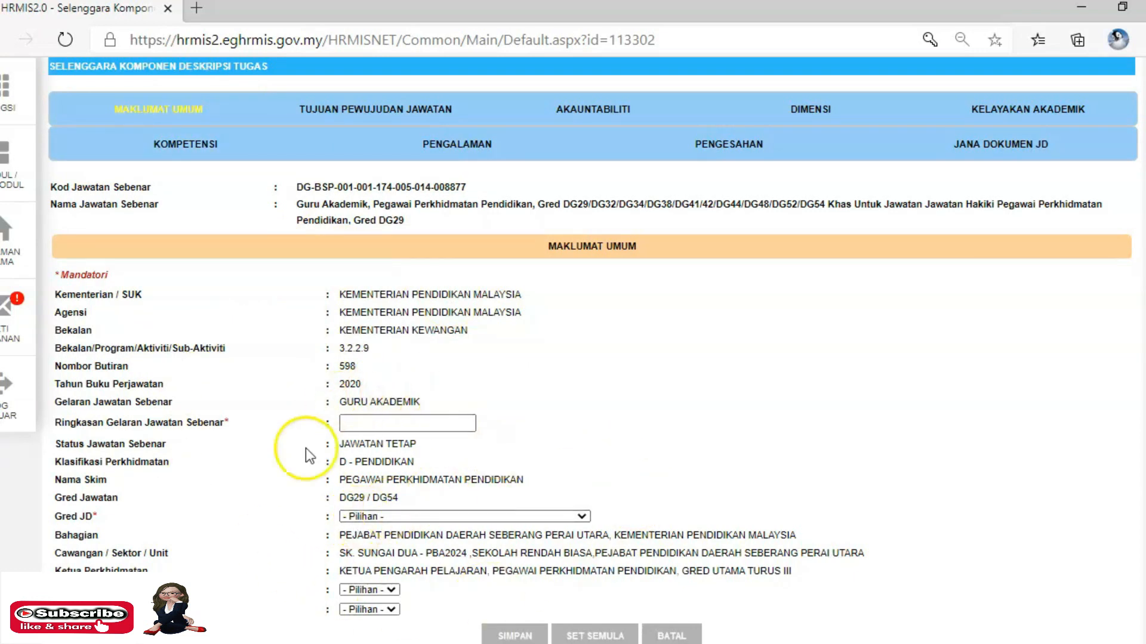
{"action": "left_click", "coordinate": [406, 422]}
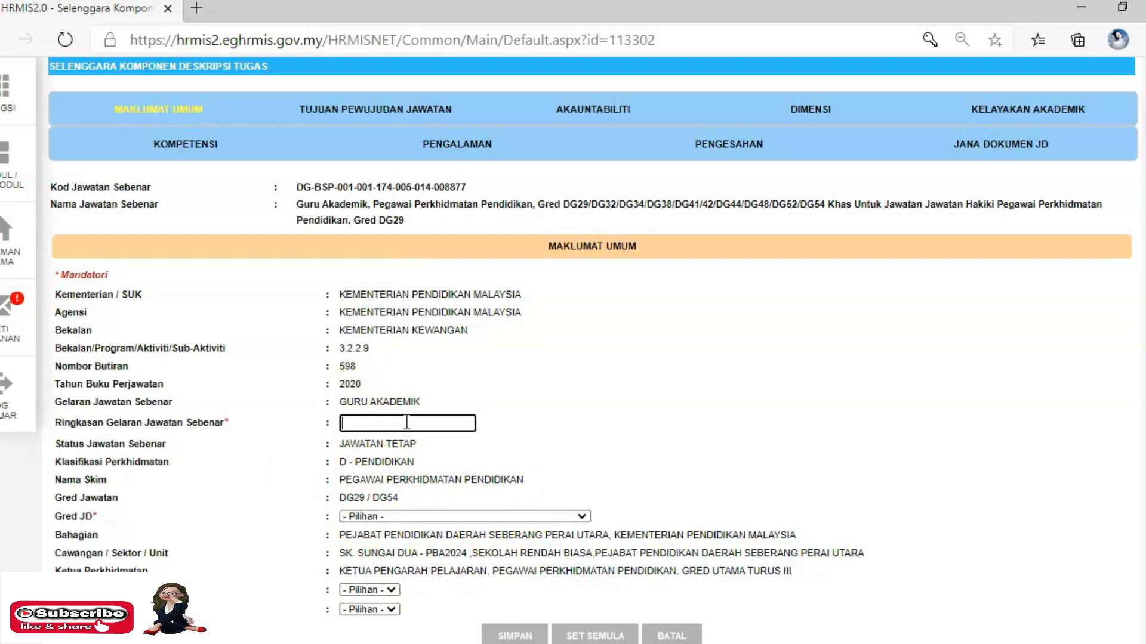
{"action": "left_click", "coordinate": [859, 643]}
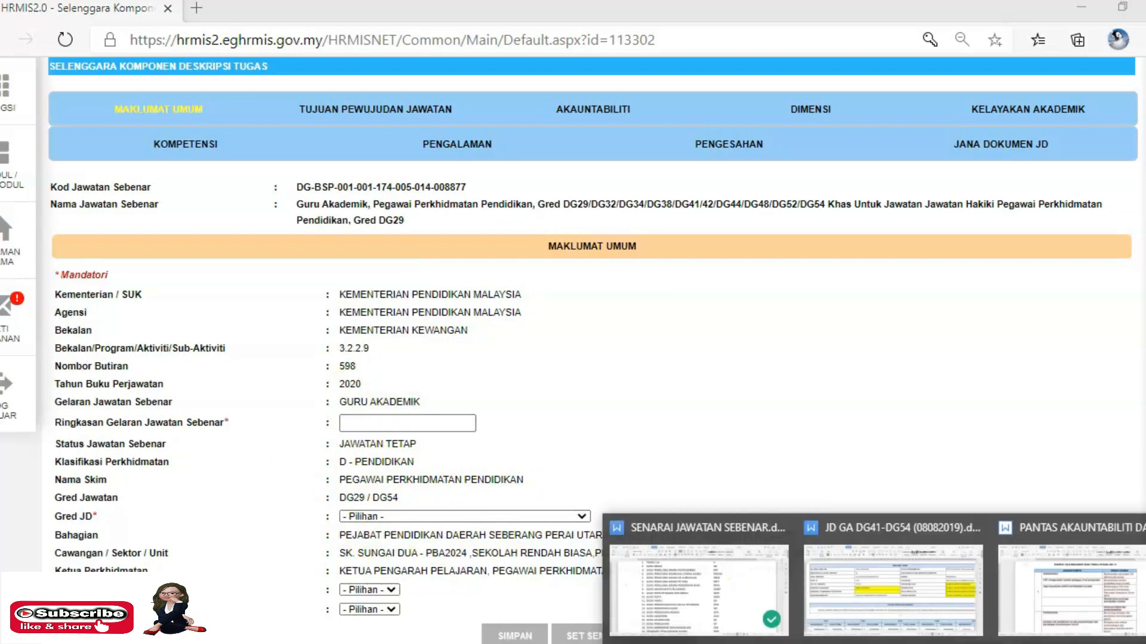
{"action": "left_click", "coordinate": [753, 582]}
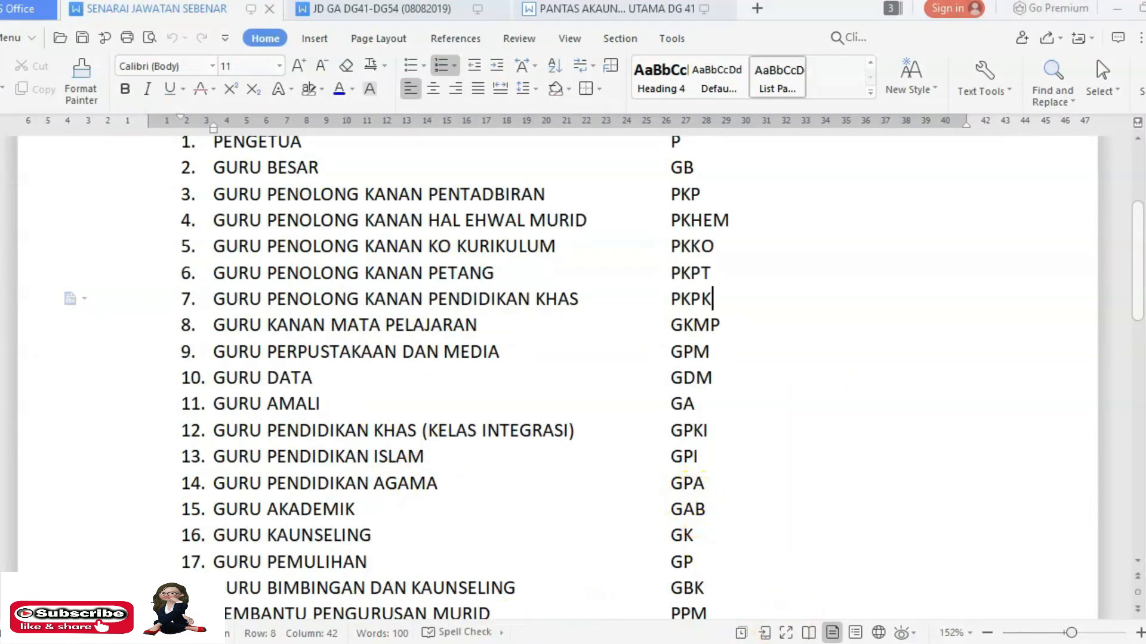
{"action": "left_click", "coordinate": [770, 643]}
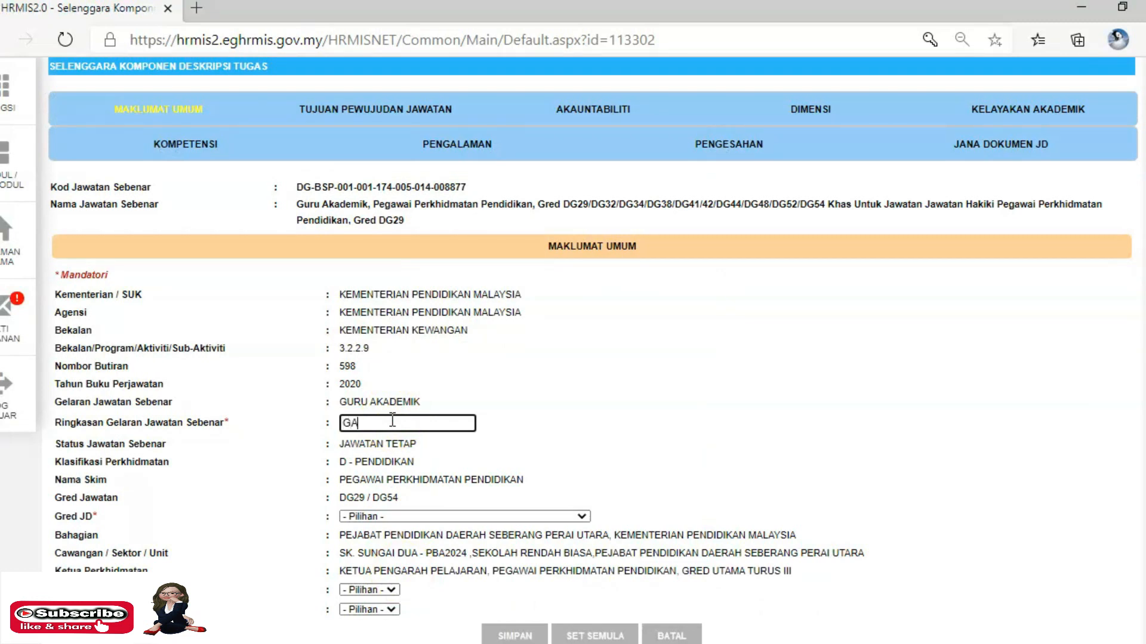
Set Gred JD to PEGAWAI PERKHIDMATAN PENDIDIKAN - DG41 and save the Maklumat Umum record
{"action": "left_click", "coordinate": [388, 517]}
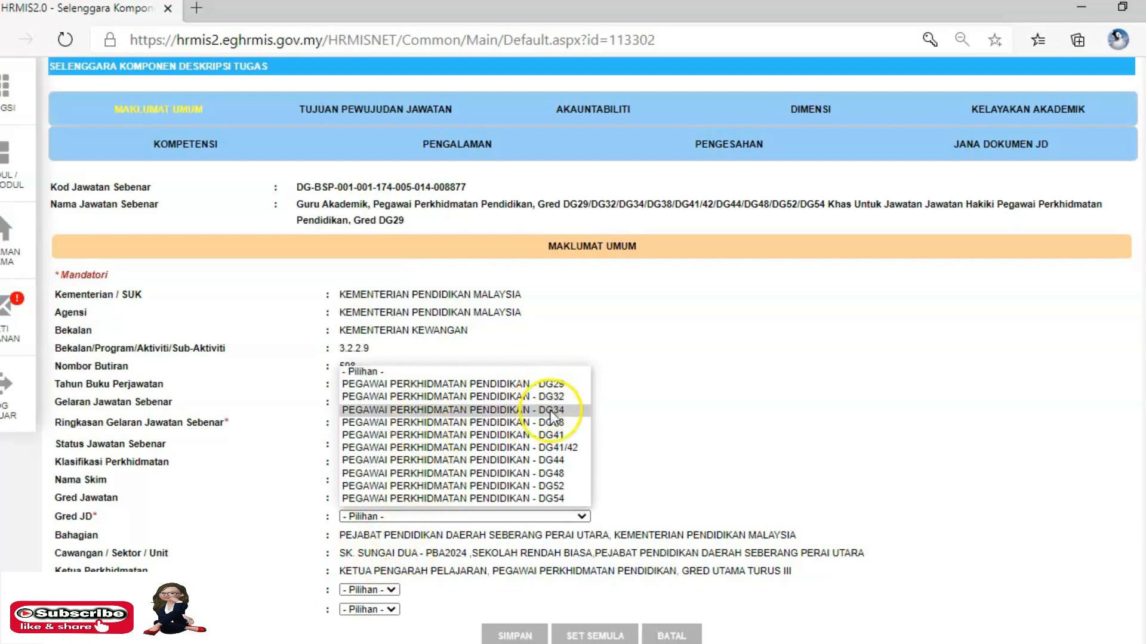
{"action": "left_click", "coordinate": [558, 435]}
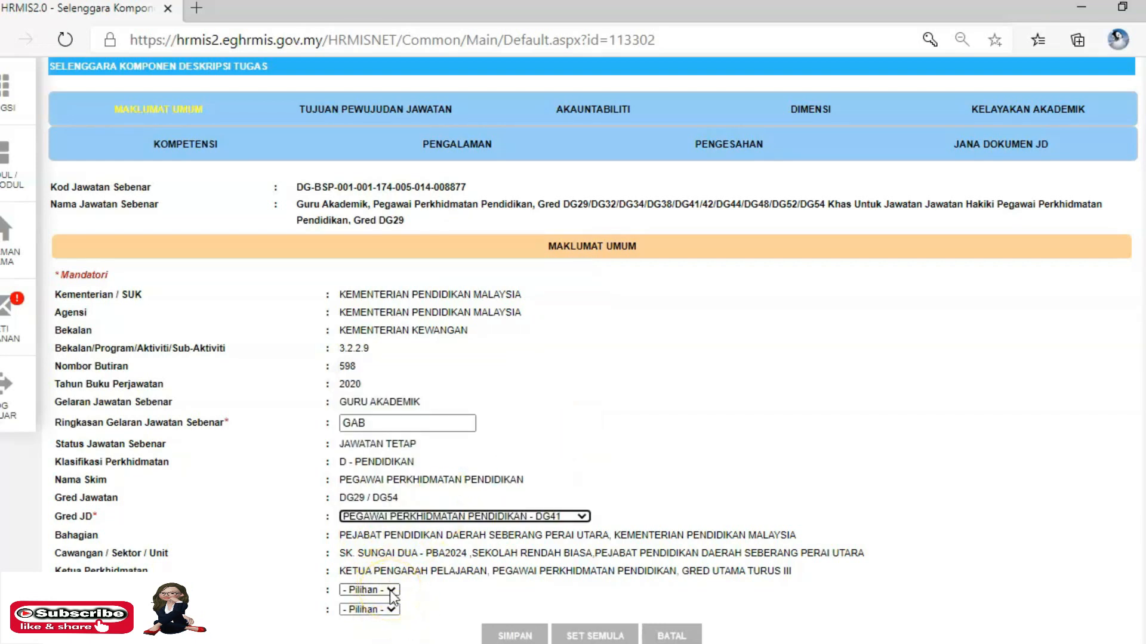
{"action": "left_click", "coordinate": [525, 630]}
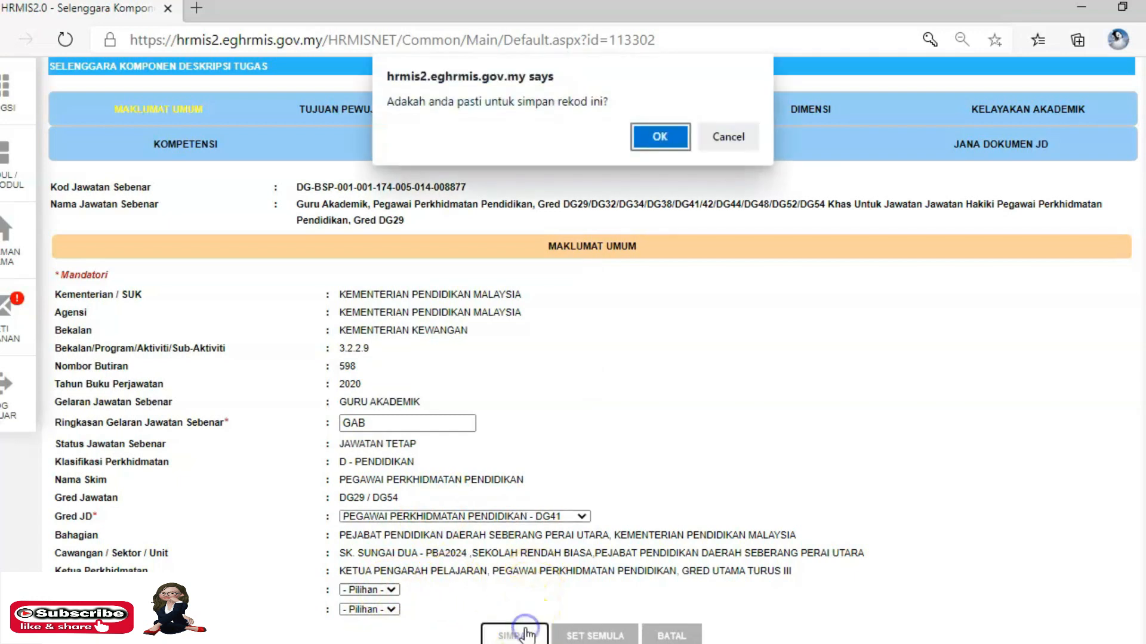
{"action": "left_click", "coordinate": [658, 139]}
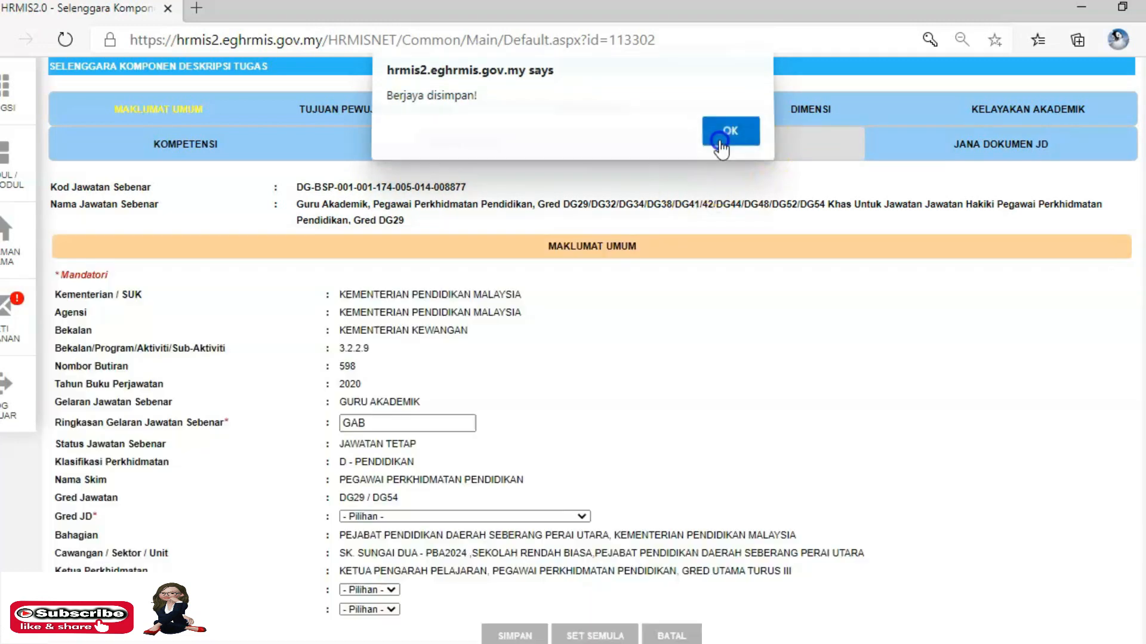
{"action": "left_click", "coordinate": [722, 139]}
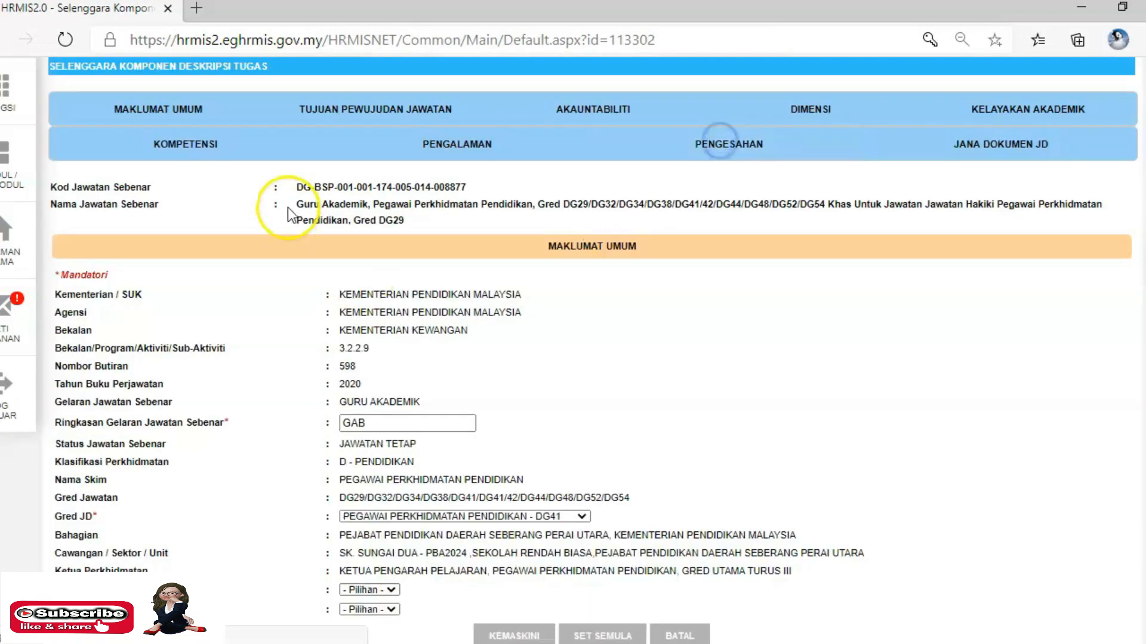
Add a Tujuan Pewujudan Jawatan record and copy the full purpose statement from the JD GA DG41-DG54 document into its Objek field
{"action": "left_click", "coordinate": [350, 111]}
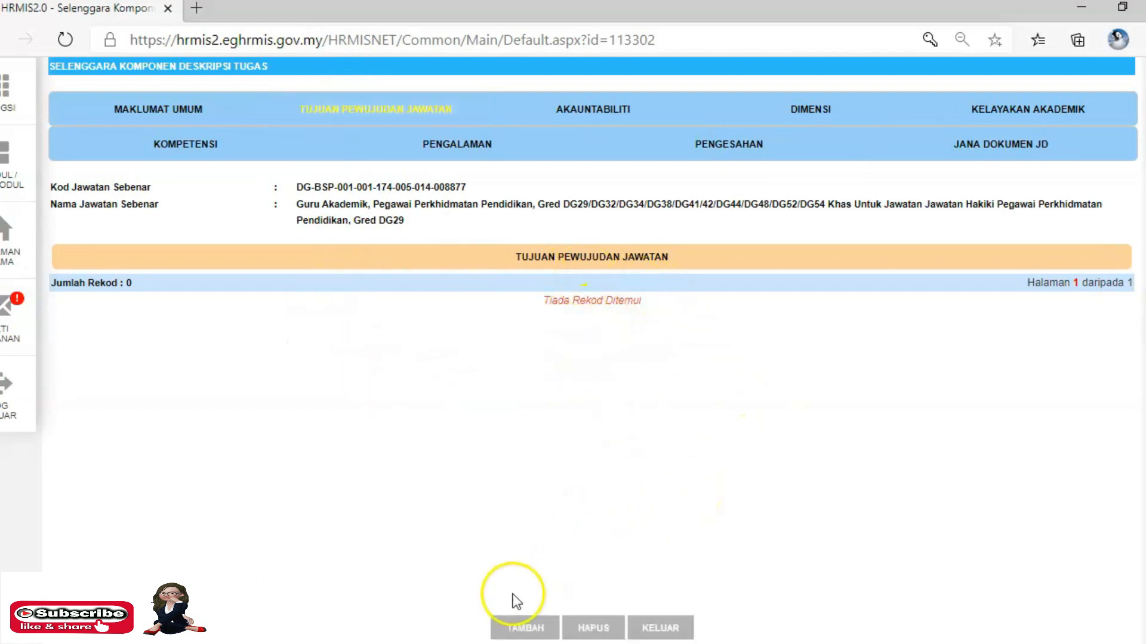
{"action": "left_click", "coordinate": [518, 629]}
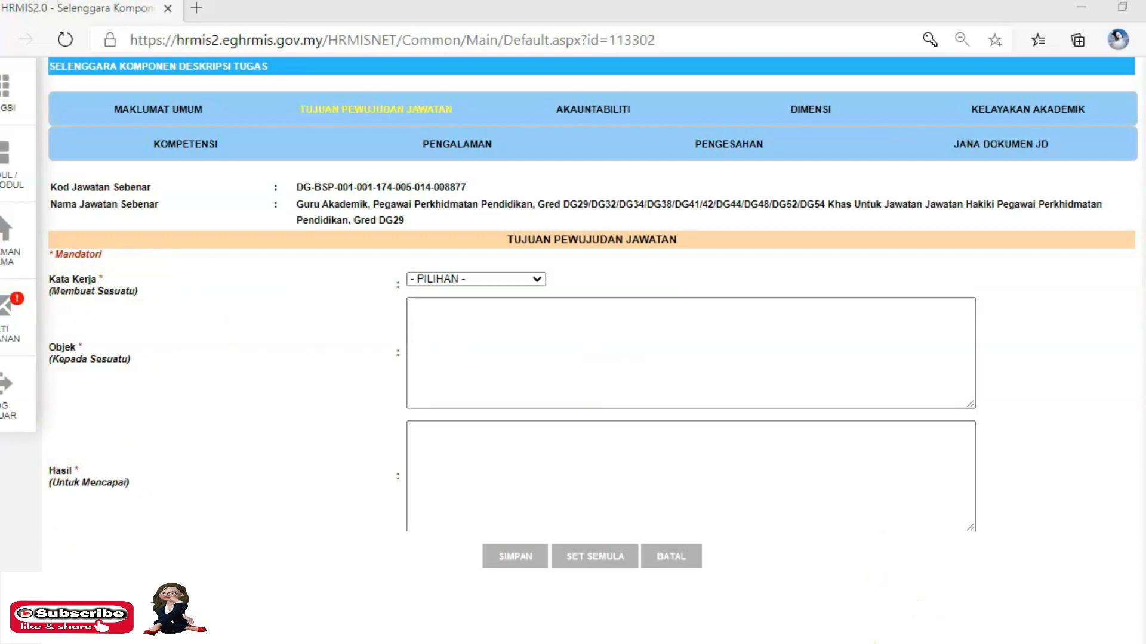
{"action": "mouse_move", "coordinate": [903, 643]}
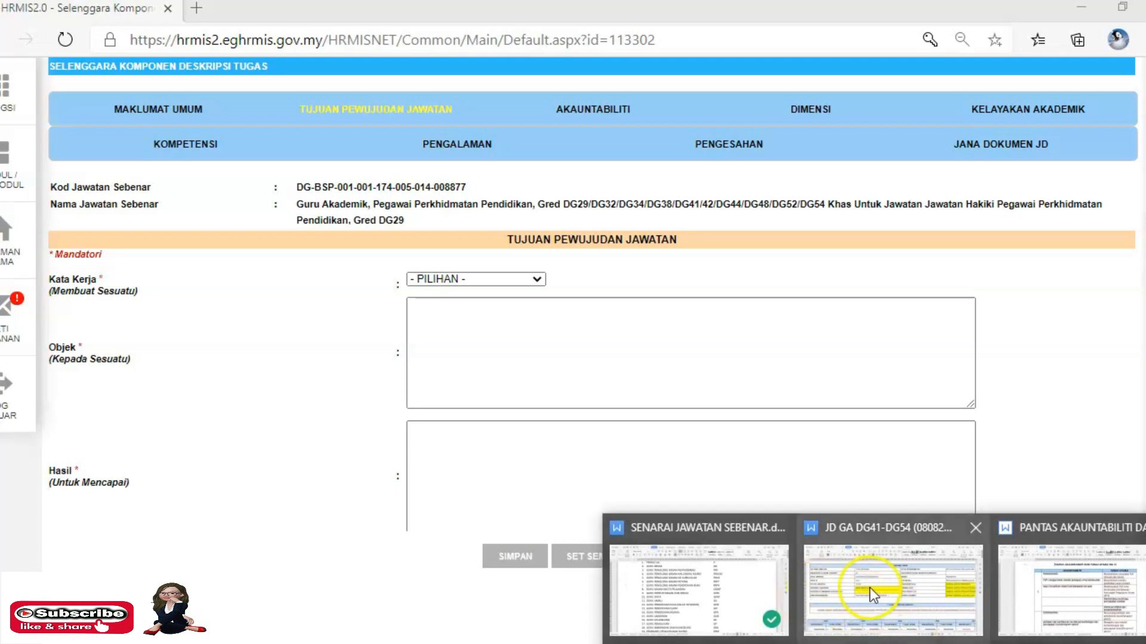
{"action": "left_click", "coordinate": [869, 588]}
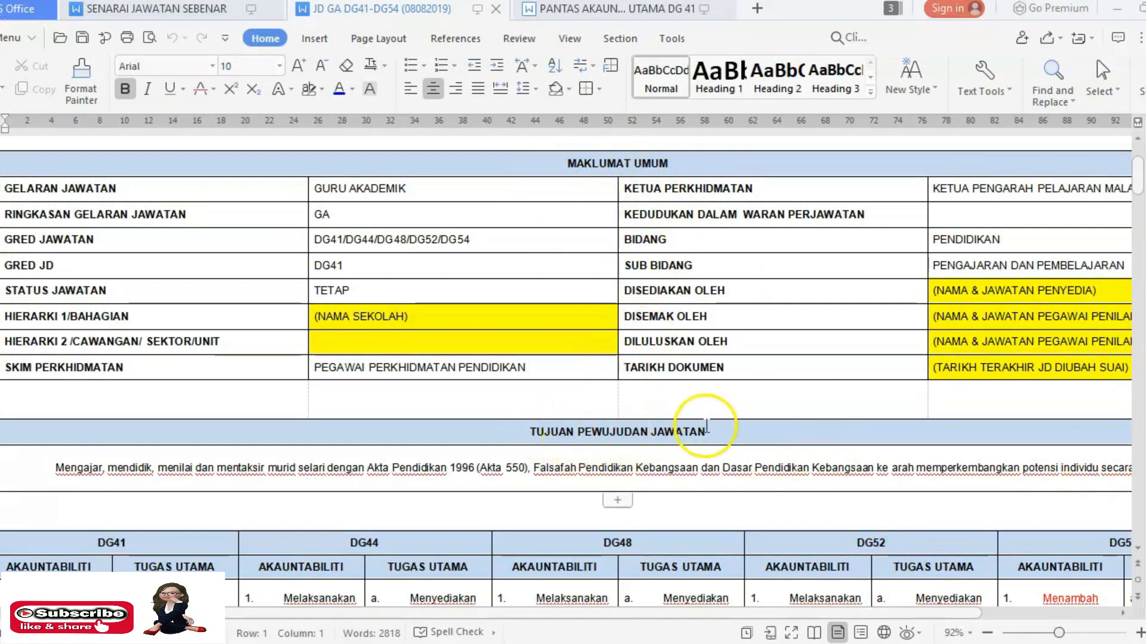
{"action": "left_click_drag", "start_coordinate": [56, 469], "coordinate": [503, 469]}
{"action": "left_click_drag", "start_coordinate": [839, 432], "coordinate": [1040, 475]}
{"action": "key", "text": "ctrl+c"}
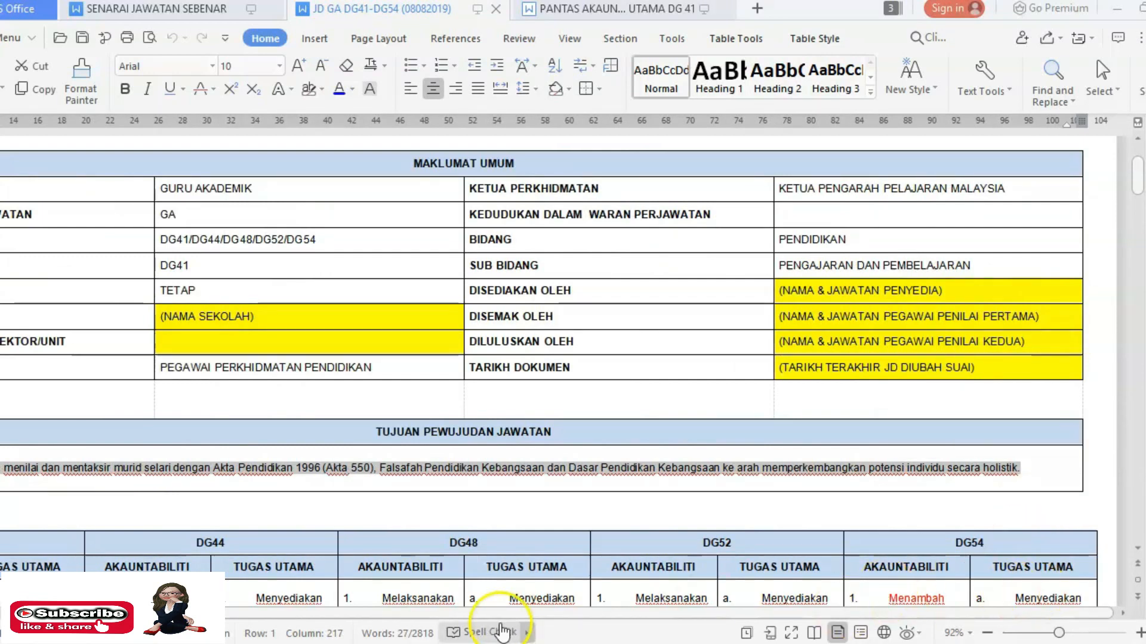
{"action": "left_click", "coordinate": [490, 643]}
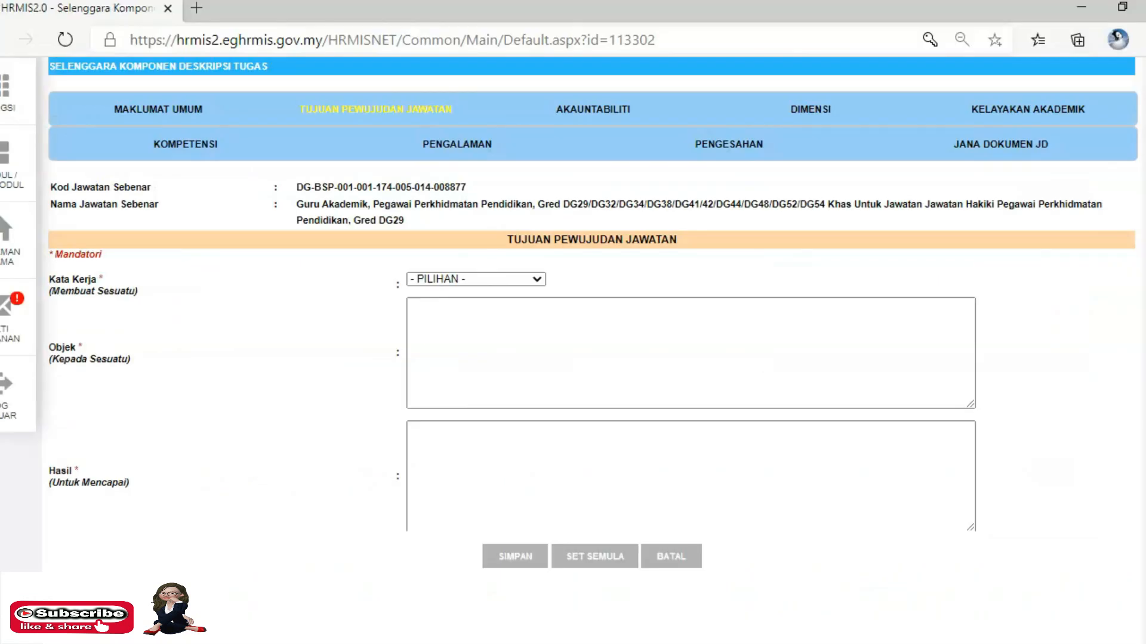
{"action": "left_click", "coordinate": [456, 312]}
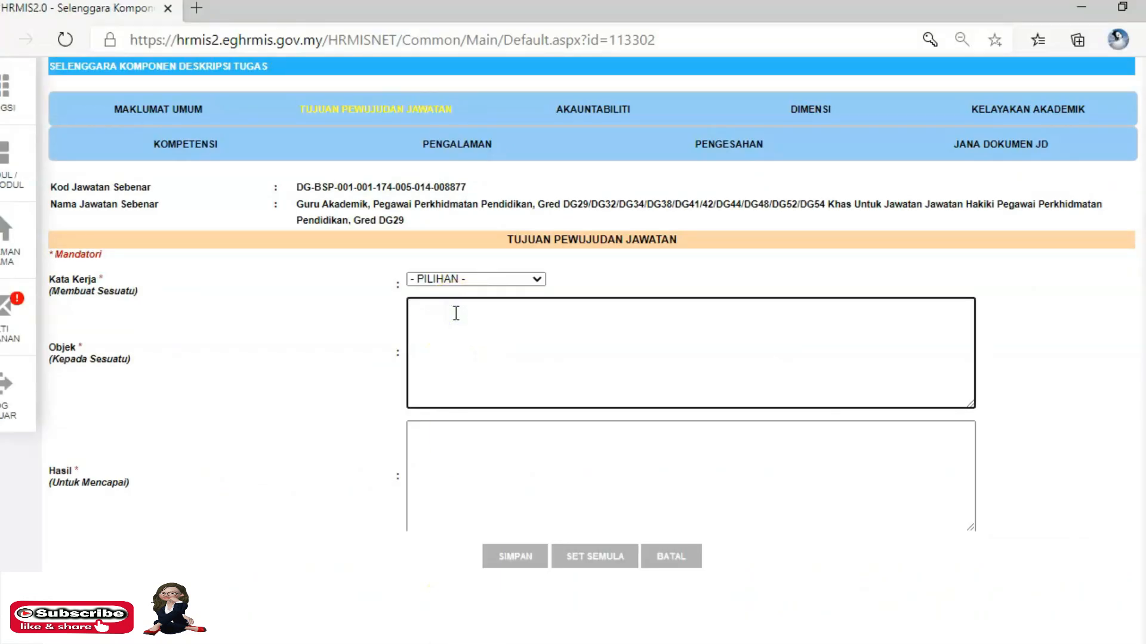
{"action": "key", "text": "ctrl+v"}
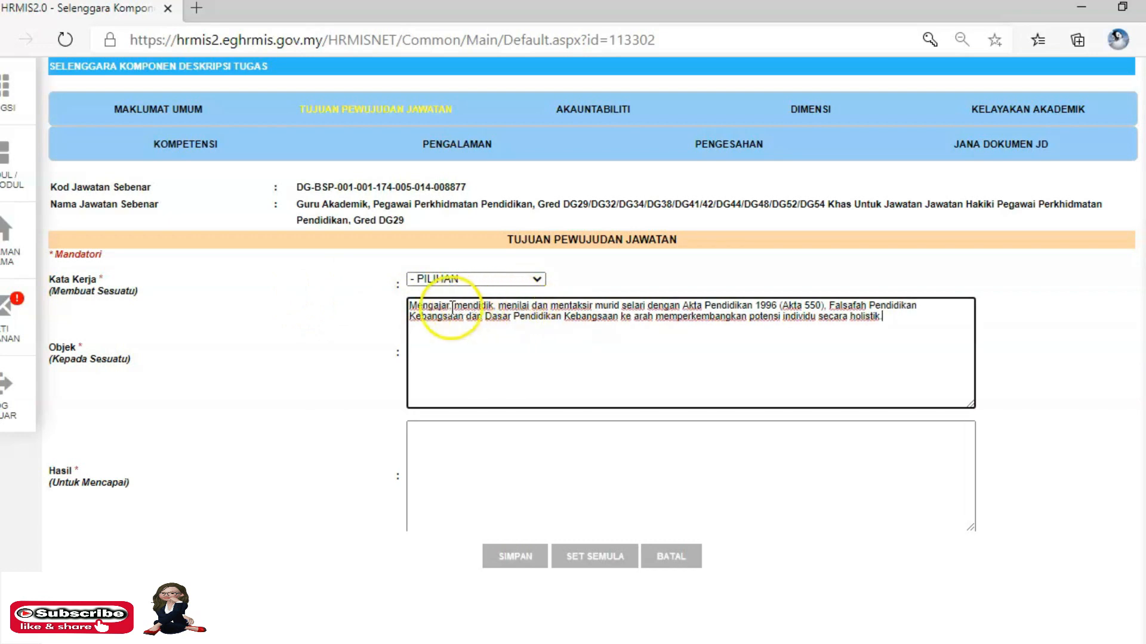
Set Kata Kerja to Lain-lain and activate its free-text field
{"action": "left_click", "coordinate": [470, 278]}
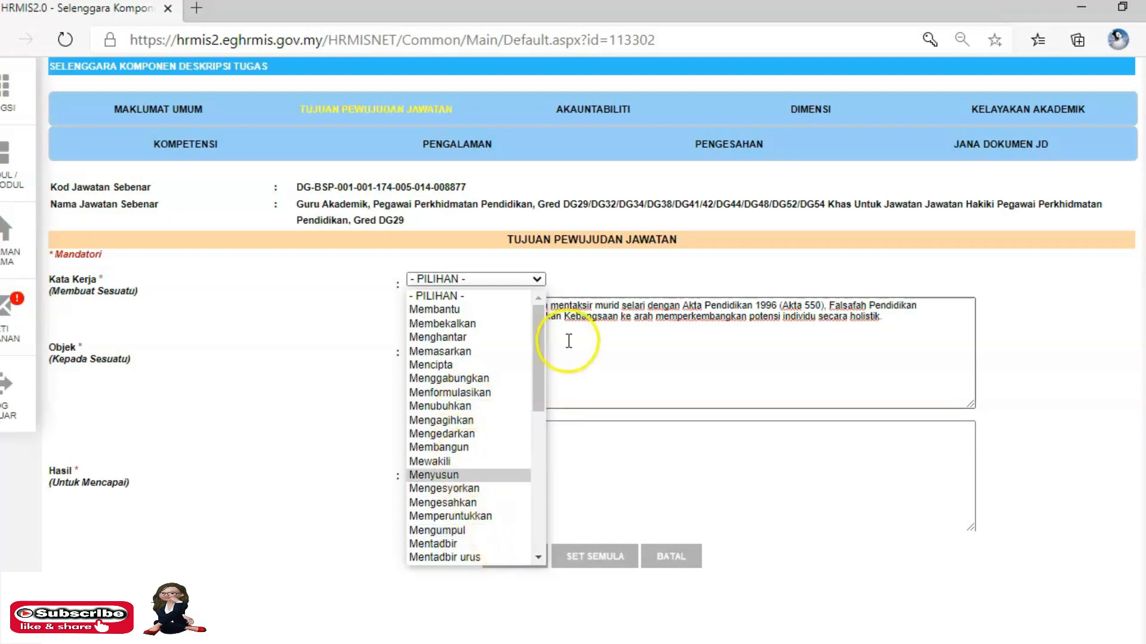
{"action": "left_click_drag", "start_coordinate": [538, 395], "coordinate": [540, 554]}
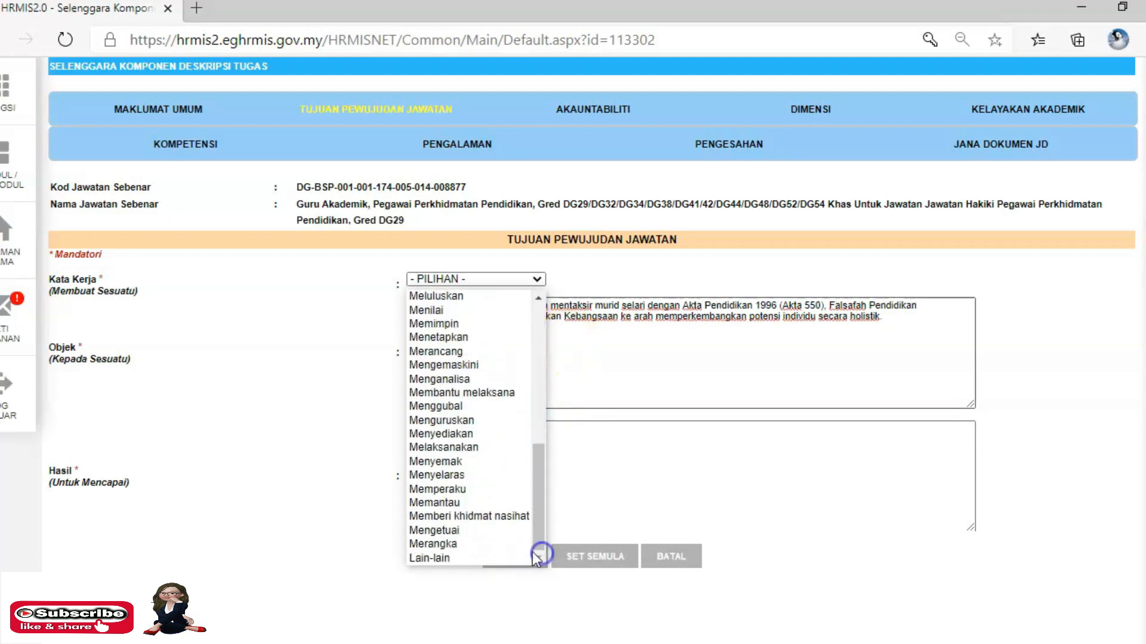
{"action": "left_click", "coordinate": [425, 559]}
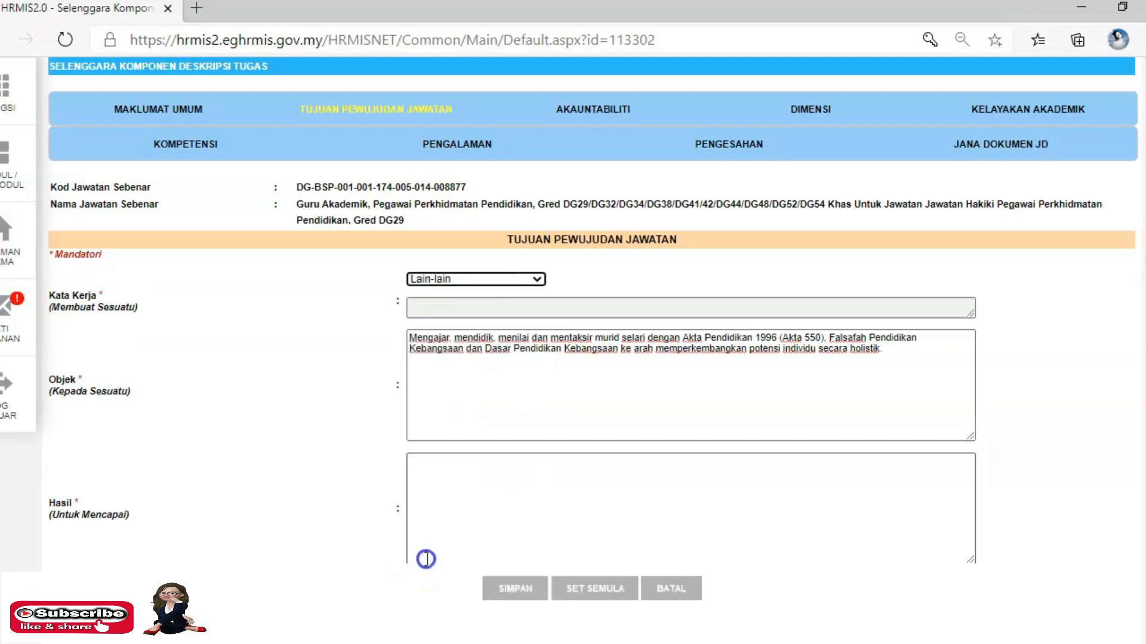
{"action": "left_click", "coordinate": [436, 304]}
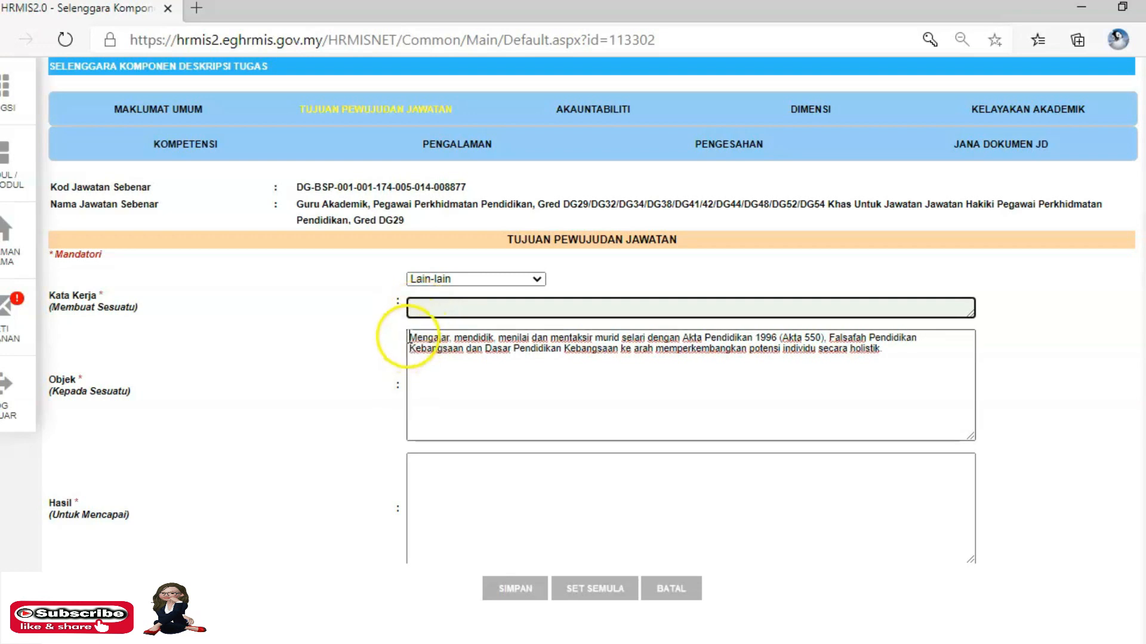
Move the phrase "Mengajar, mendidik, menilai dan mentaksir" from the start of Objek into the free-text Kata Kerja field
{"action": "left_click", "coordinate": [408, 336]}
{"action": "left_click_drag", "start_coordinate": [415, 336], "coordinate": [593, 343]}
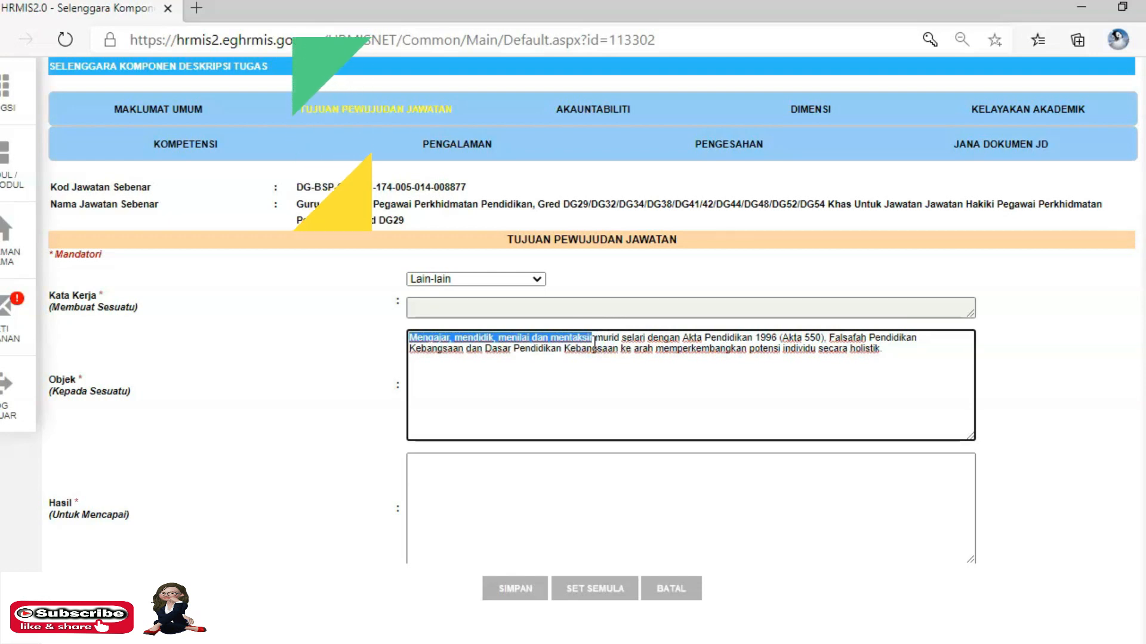
{"action": "key", "text": "ctrl+c"}
{"action": "key", "text": "ctrl+x"}
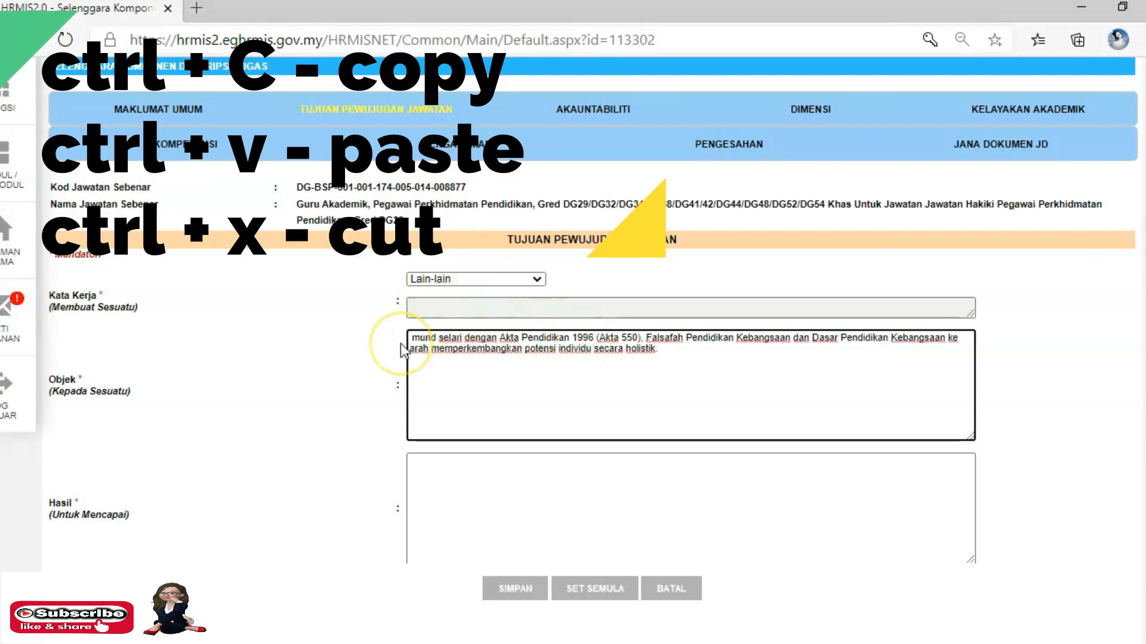
{"action": "key", "text": "Delete"}
{"action": "left_click", "coordinate": [428, 307]}
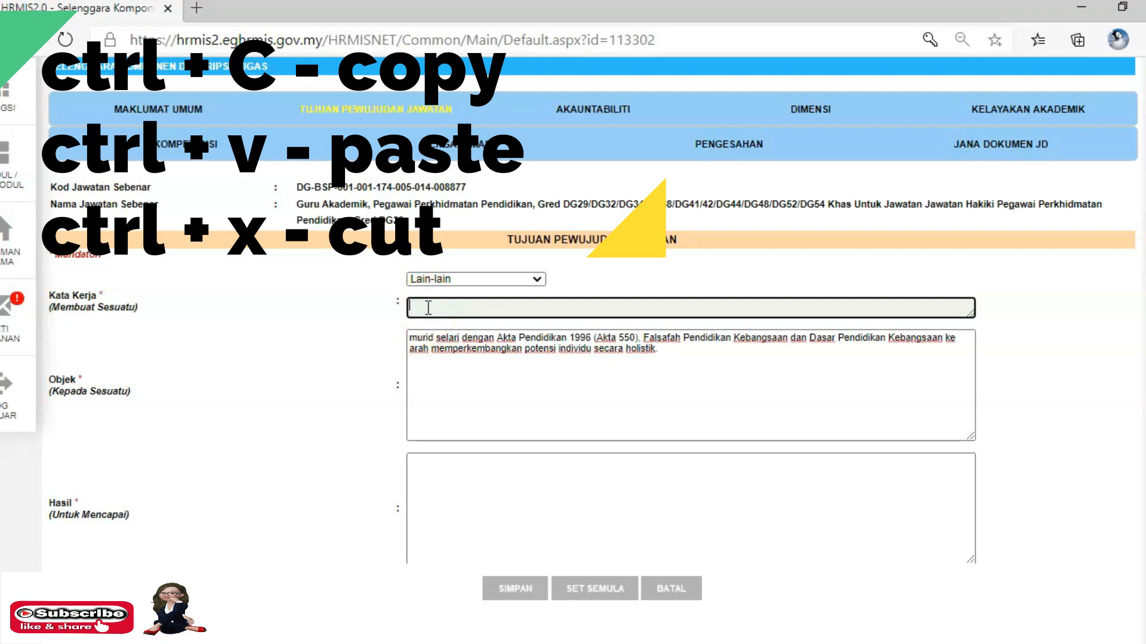
{"action": "key", "text": "ctrl+v"}
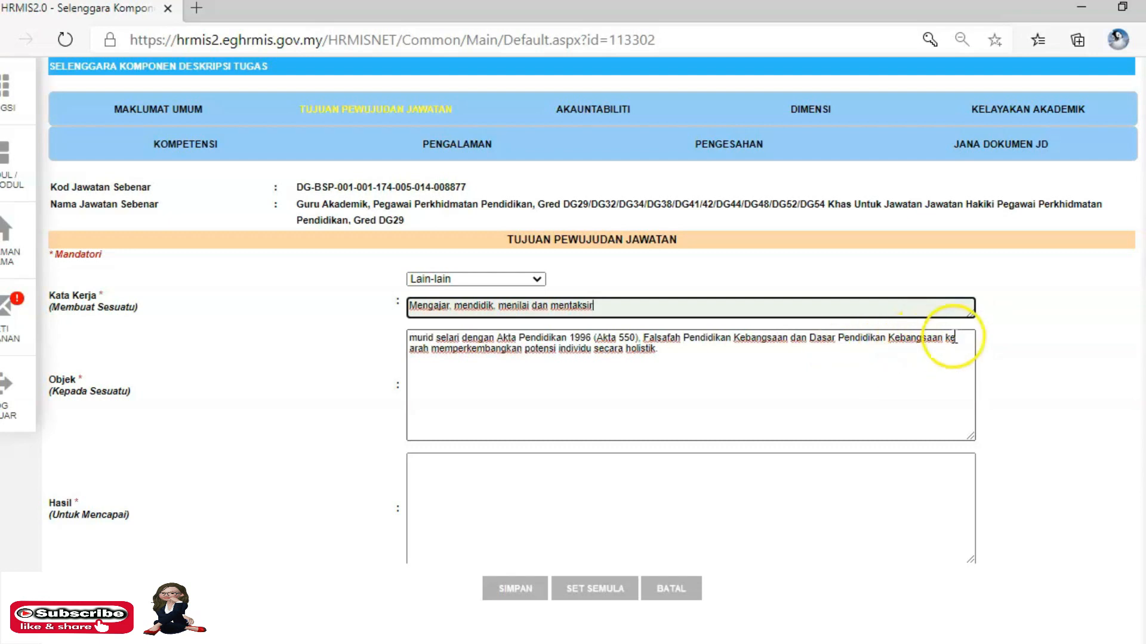
Move the closing phrase "ke arah memperkembangkan potensi individu secara holistik." from Objek into the Hasil field
{"action": "left_click_drag", "start_coordinate": [942, 338], "coordinate": [409, 333]}
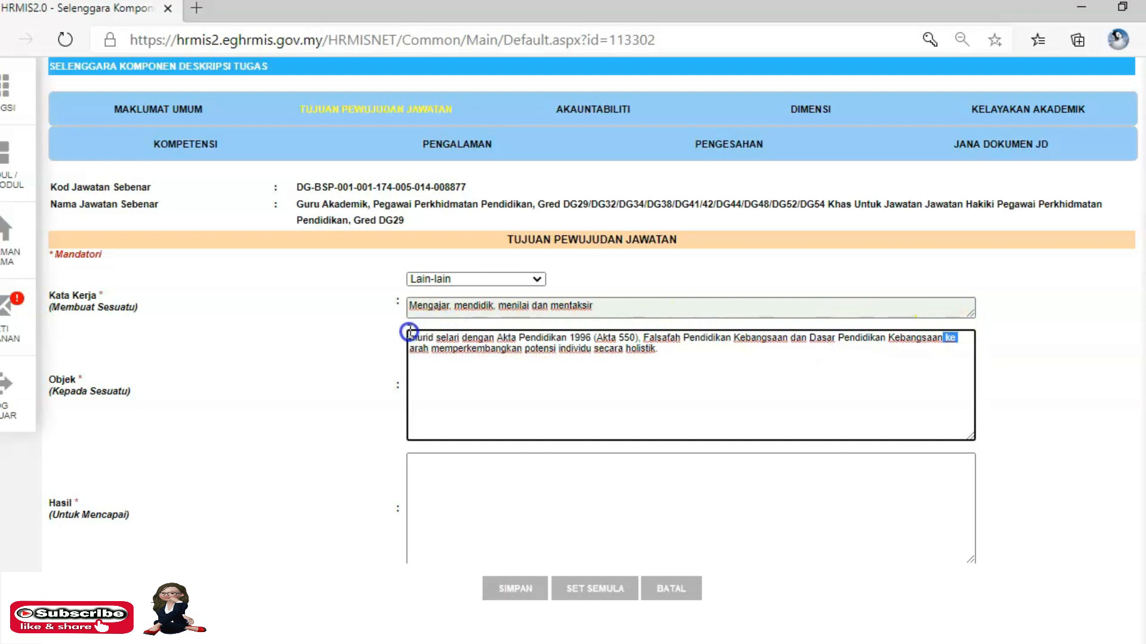
{"action": "left_click", "coordinate": [683, 392]}
{"action": "left_click_drag", "start_coordinate": [948, 338], "coordinate": [963, 344]}
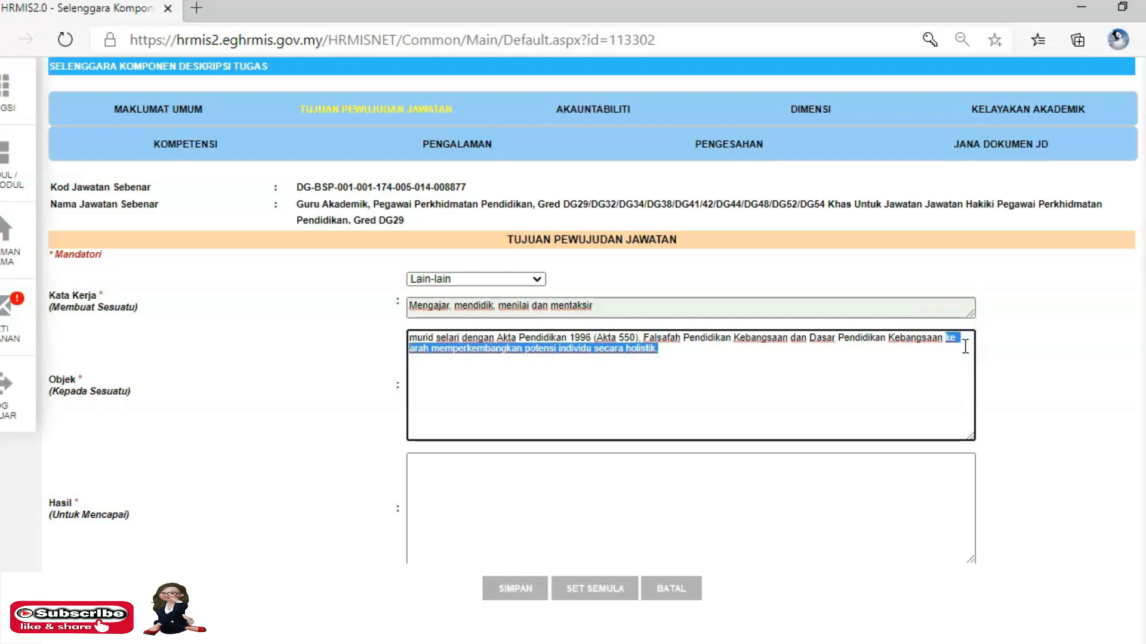
{"action": "key", "text": "ctrl+x"}
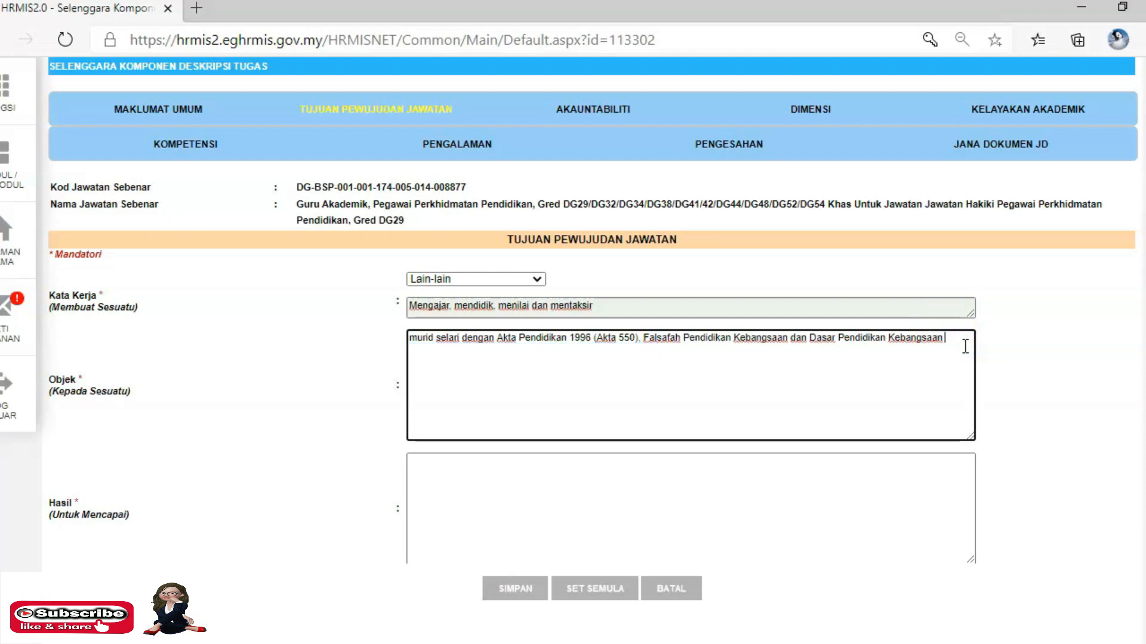
{"action": "left_click", "coordinate": [521, 480]}
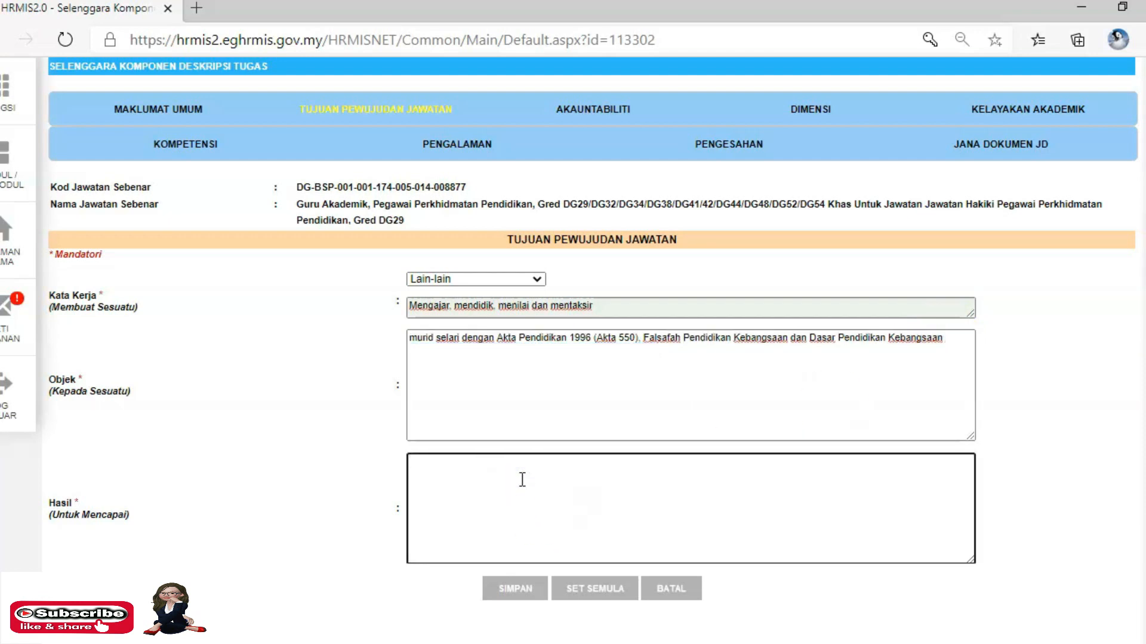
{"action": "key", "text": "ctrl+v"}
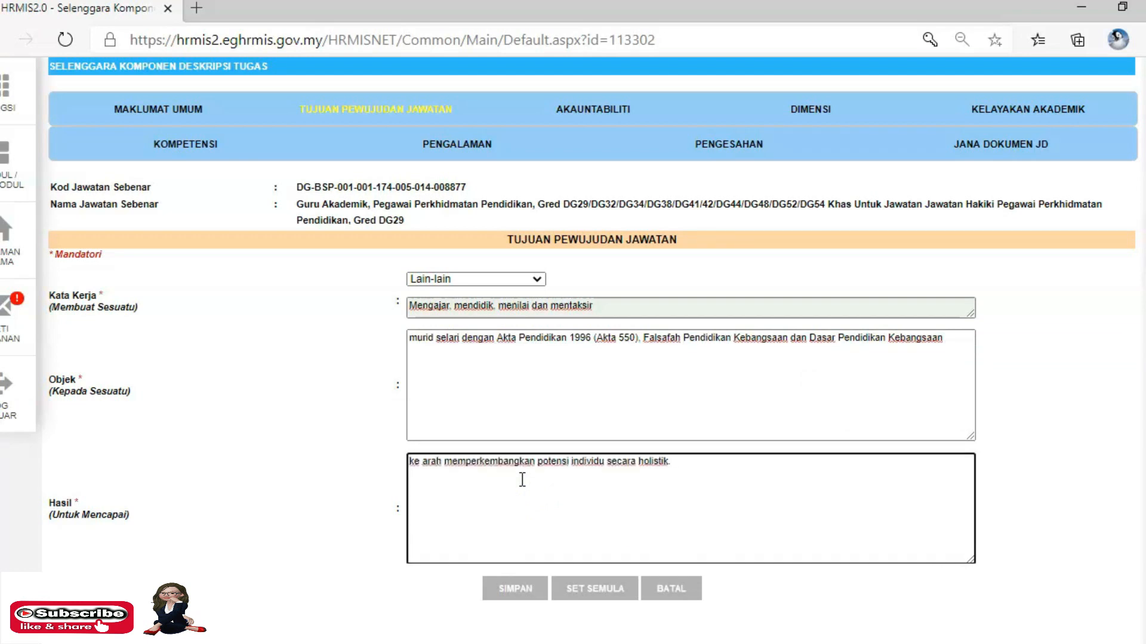
Save the Tujuan Pewujudan Jawatan record and confirm the save
{"action": "left_click", "coordinate": [519, 542]}
{"action": "left_click", "coordinate": [516, 591]}
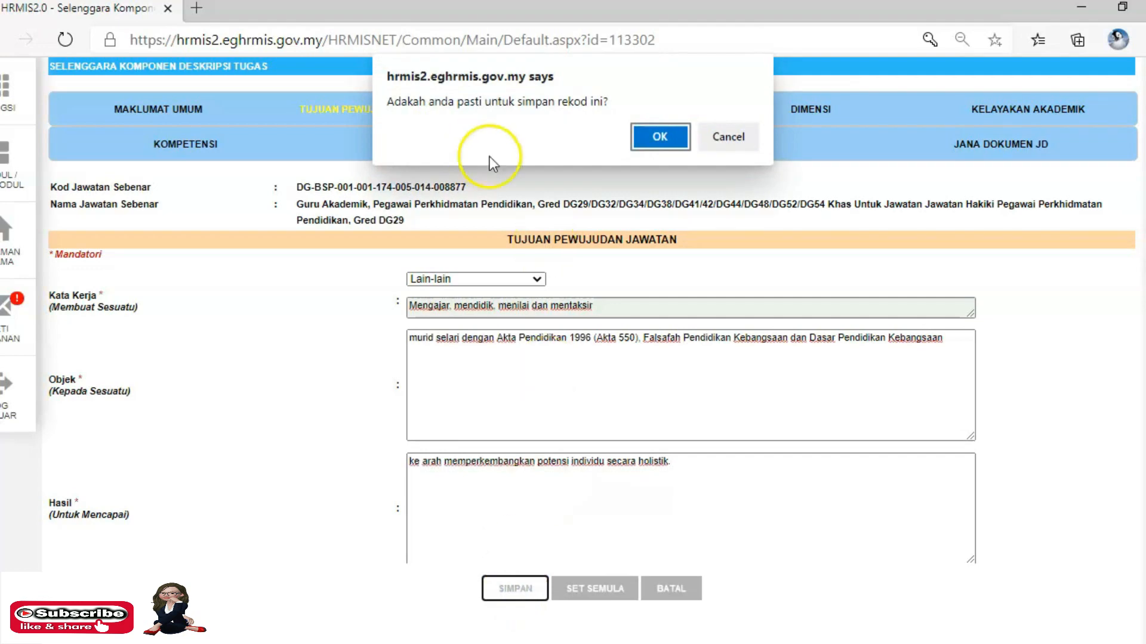
{"action": "left_click", "coordinate": [654, 137]}
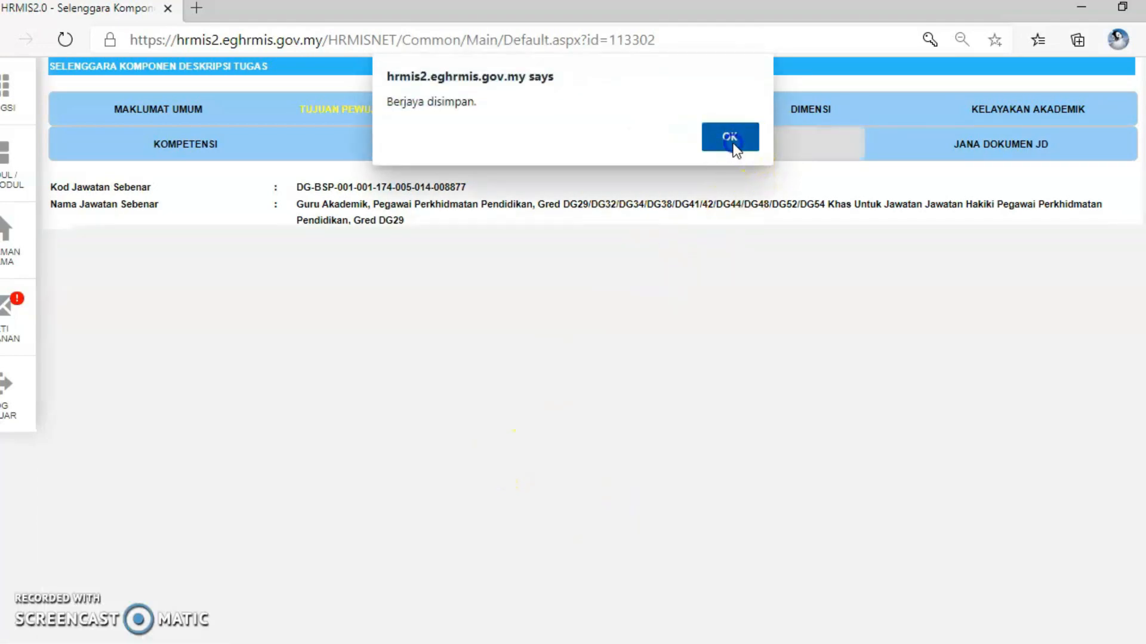
{"action": "left_click", "coordinate": [737, 141]}
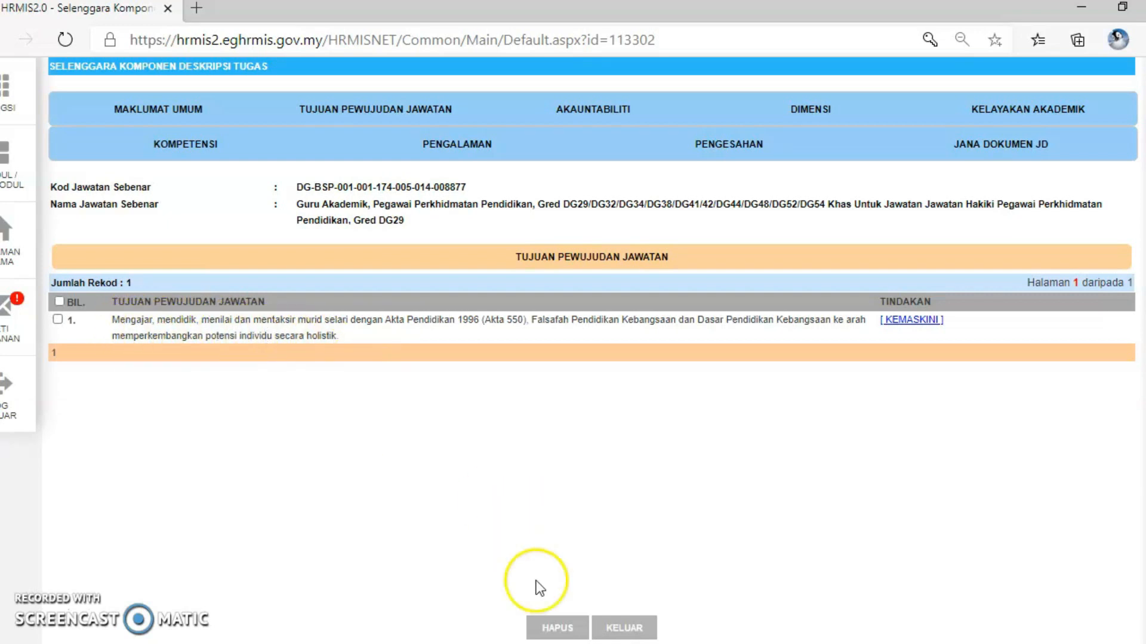
{"action": "left_click", "coordinate": [37, 604]}
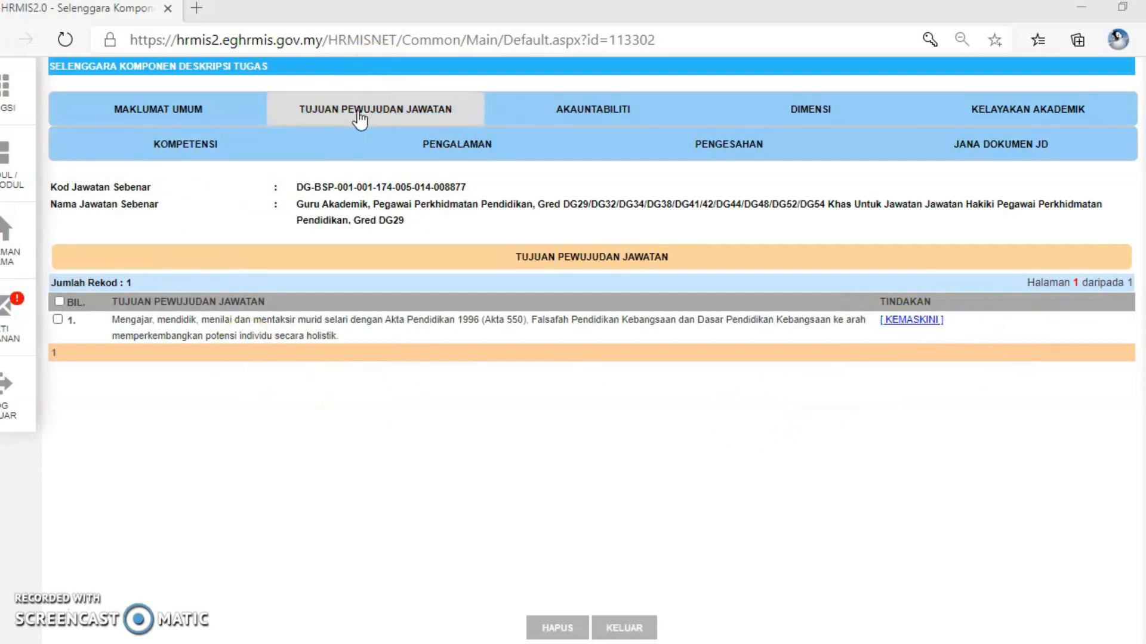
Open the Akauntabiliti component and add a new record for Gred Jawatan JD PEGAWAI PERKHIDMATAN PENDIDIKAN - DG41
{"action": "left_click", "coordinate": [590, 121]}
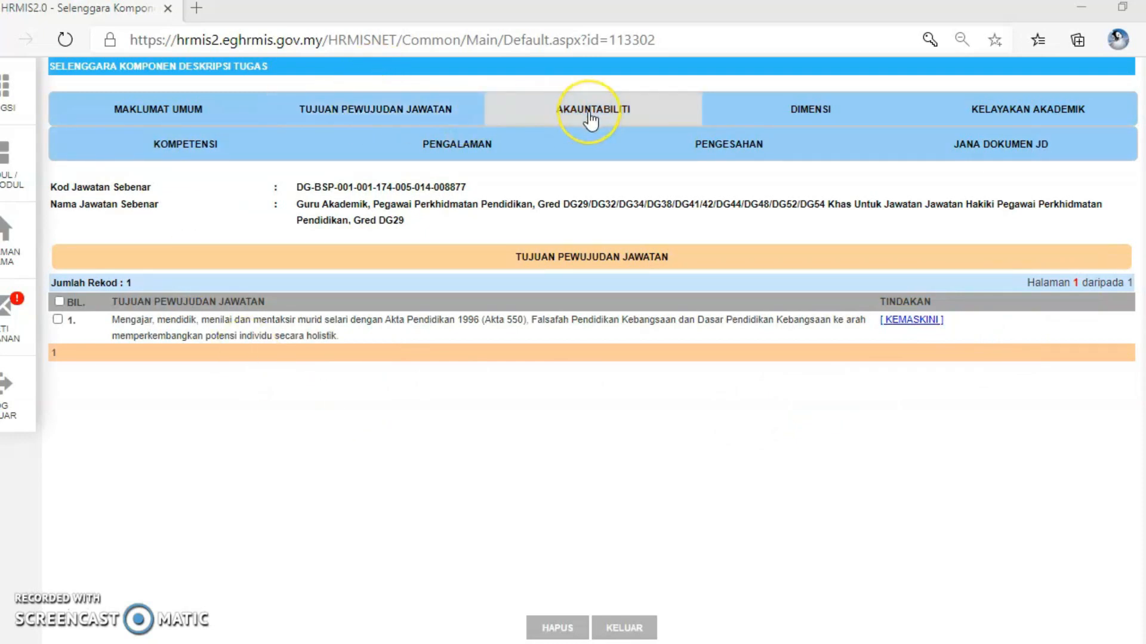
{"action": "left_click", "coordinate": [590, 120]}
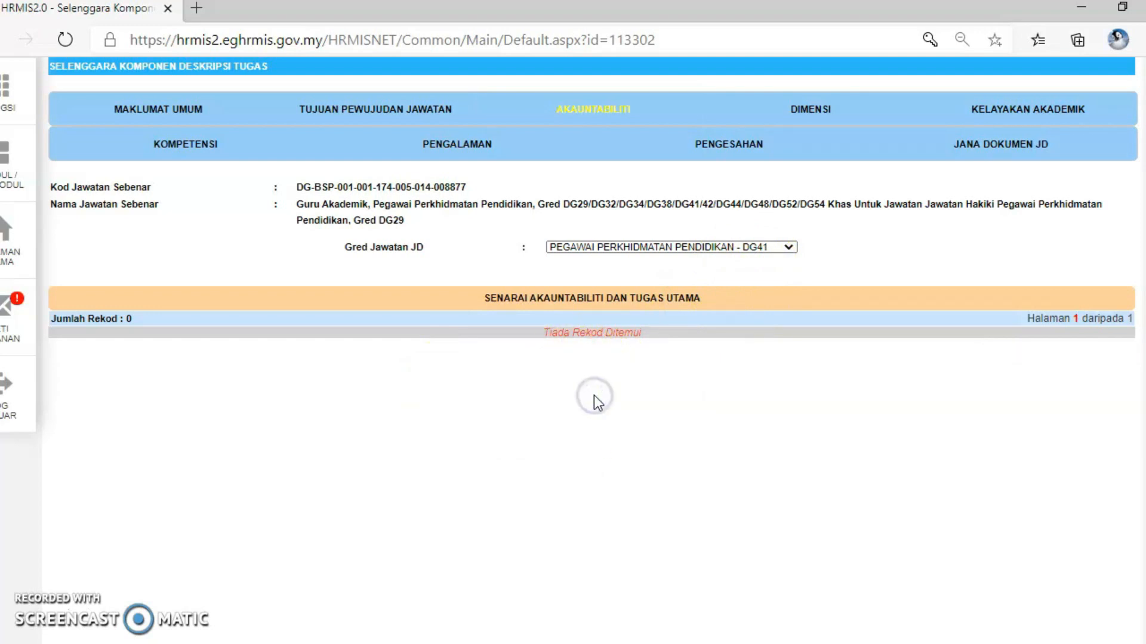
{"action": "key", "text": "ctrl+minus"}
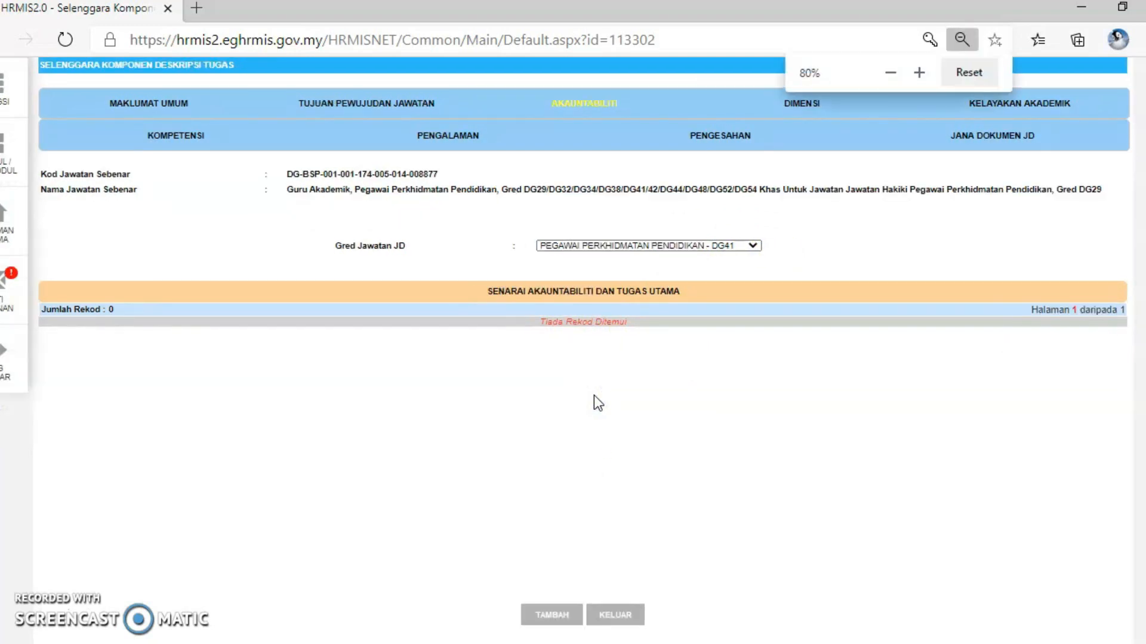
{"action": "left_click", "coordinate": [549, 621]}
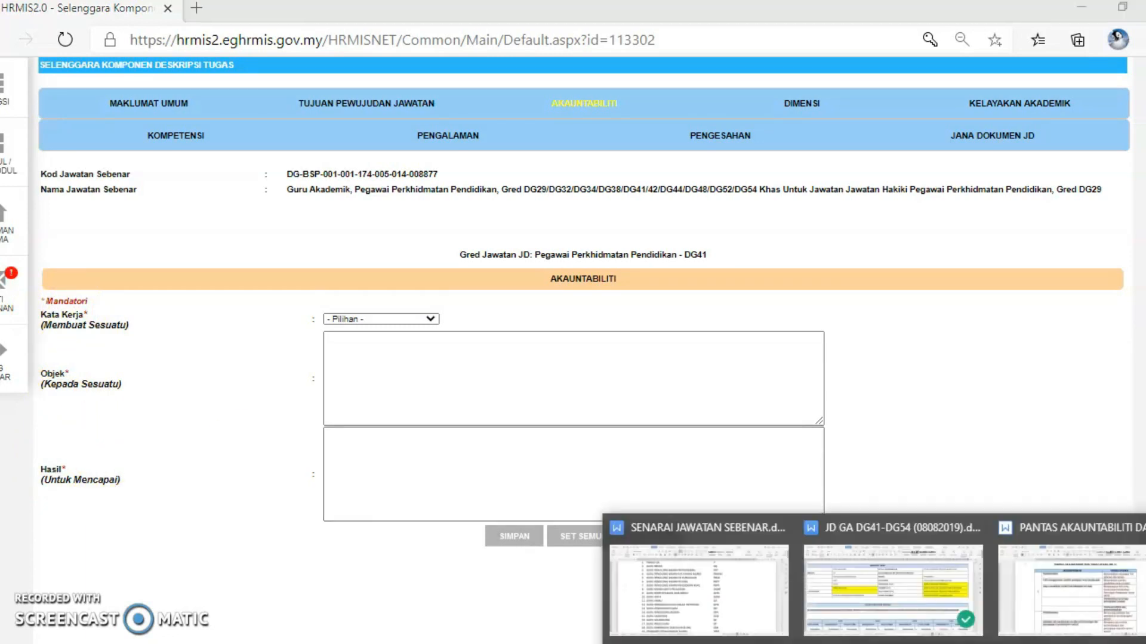
Copy the first DG41 Akauntabiliti statement, without its number, from the JD GA DG41-DG54 document into the Objek field in HRMIS
{"action": "left_click", "coordinate": [894, 578]}
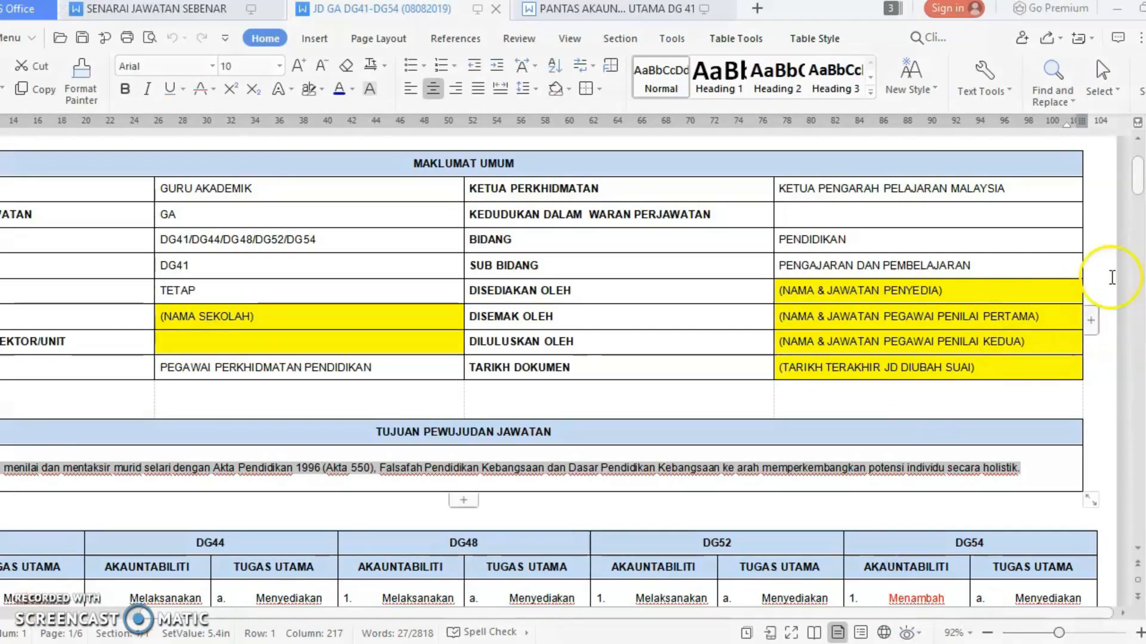
{"action": "left_click", "coordinate": [972, 545]}
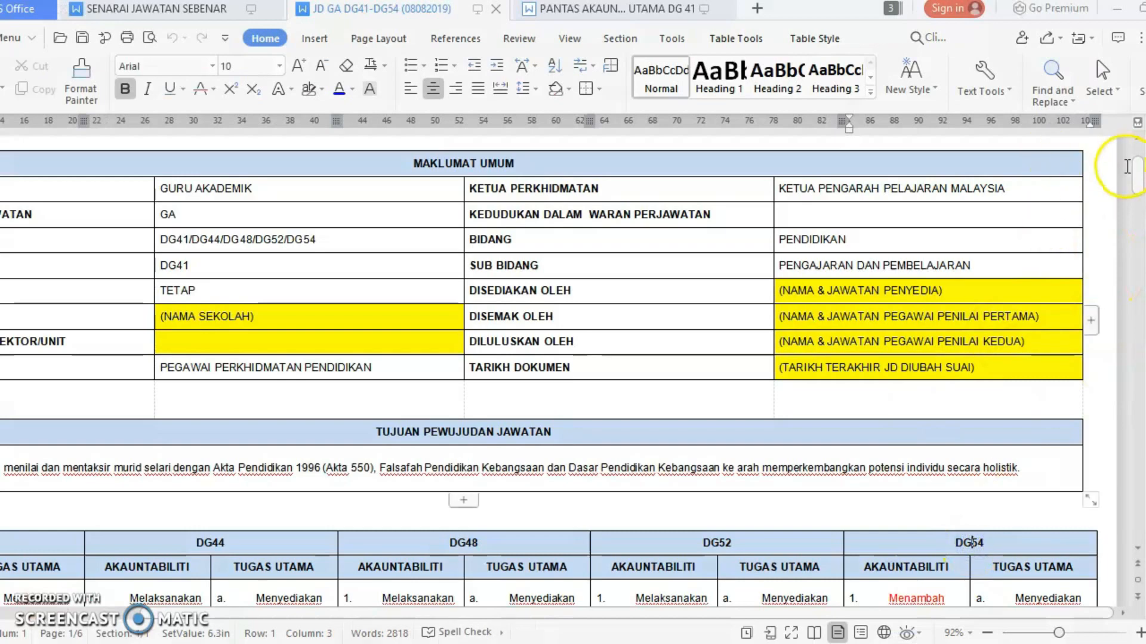
{"action": "left_click_drag", "start_coordinate": [1136, 177], "coordinate": [1137, 198]}
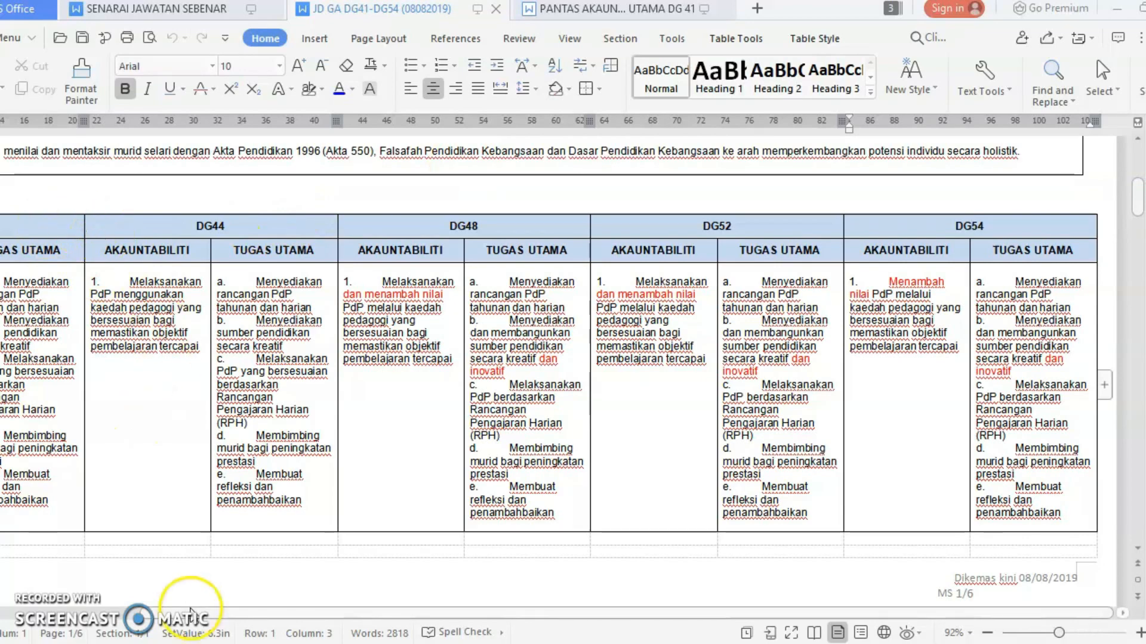
{"action": "left_click_drag", "start_coordinate": [189, 612], "coordinate": [28, 611]}
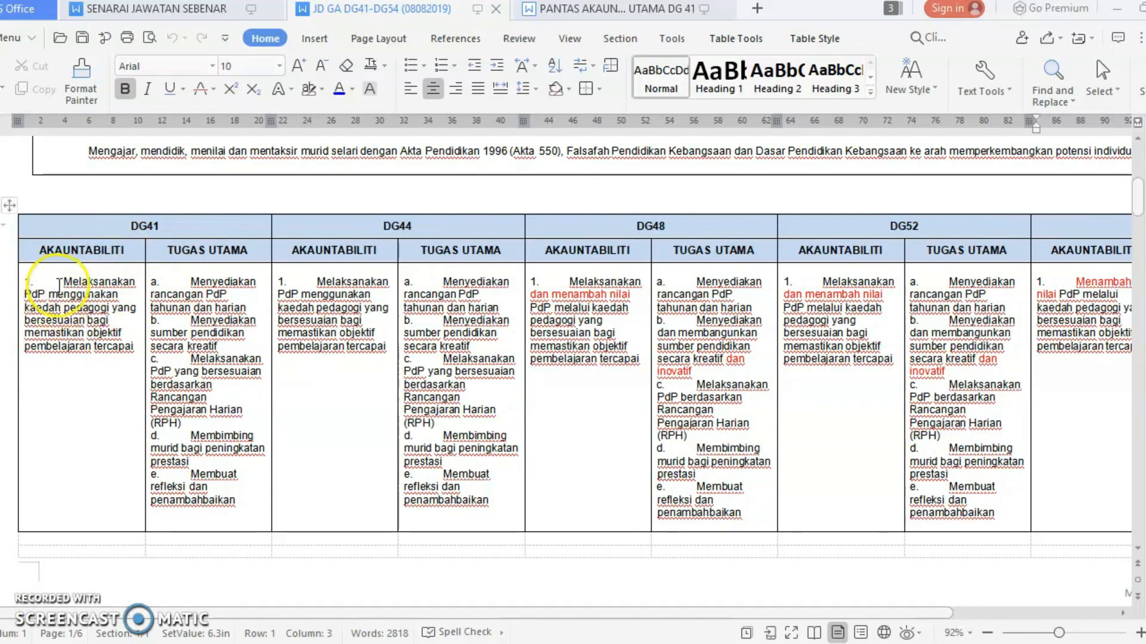
{"action": "left_click_drag", "start_coordinate": [63, 279], "coordinate": [134, 346]}
{"action": "key", "text": "ctrl+c"}
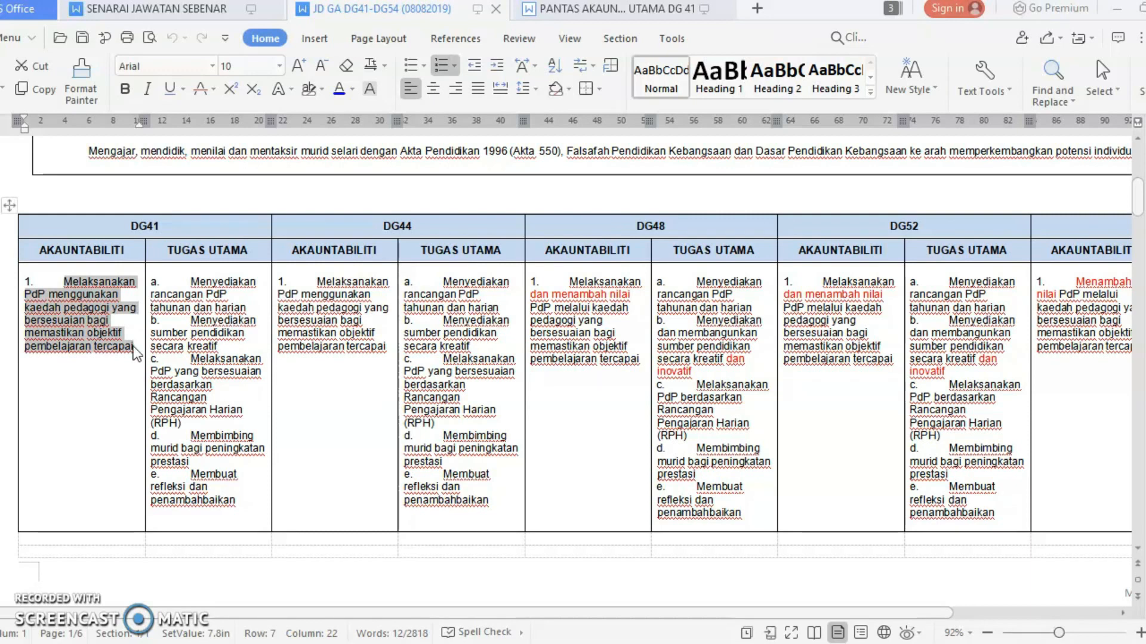
{"action": "left_click", "coordinate": [737, 643]}
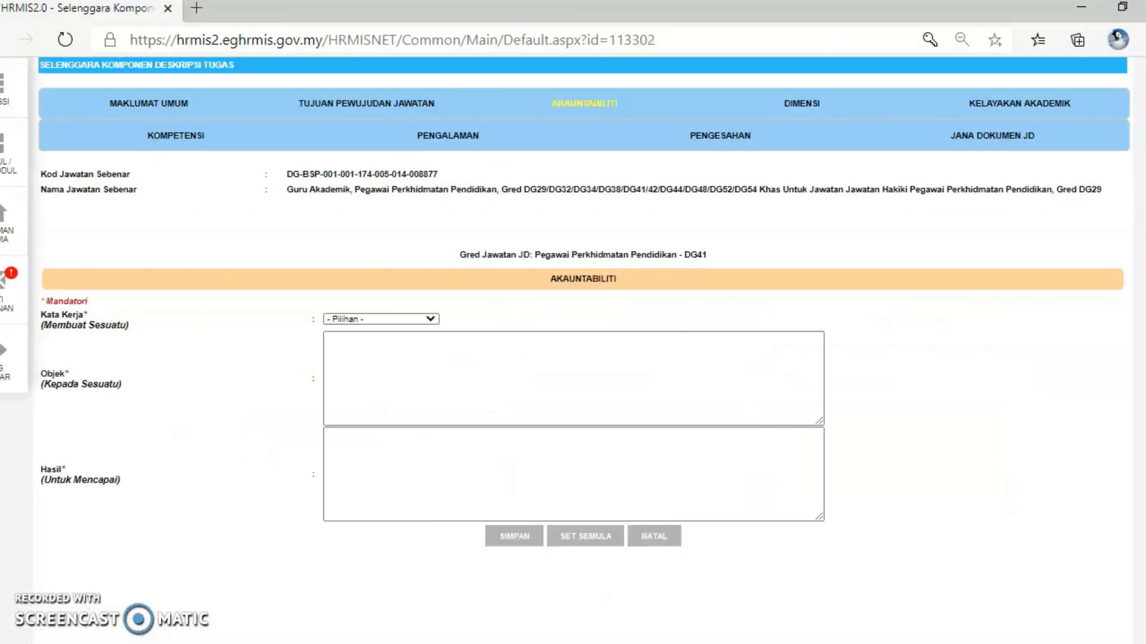
{"action": "left_click", "coordinate": [412, 374]}
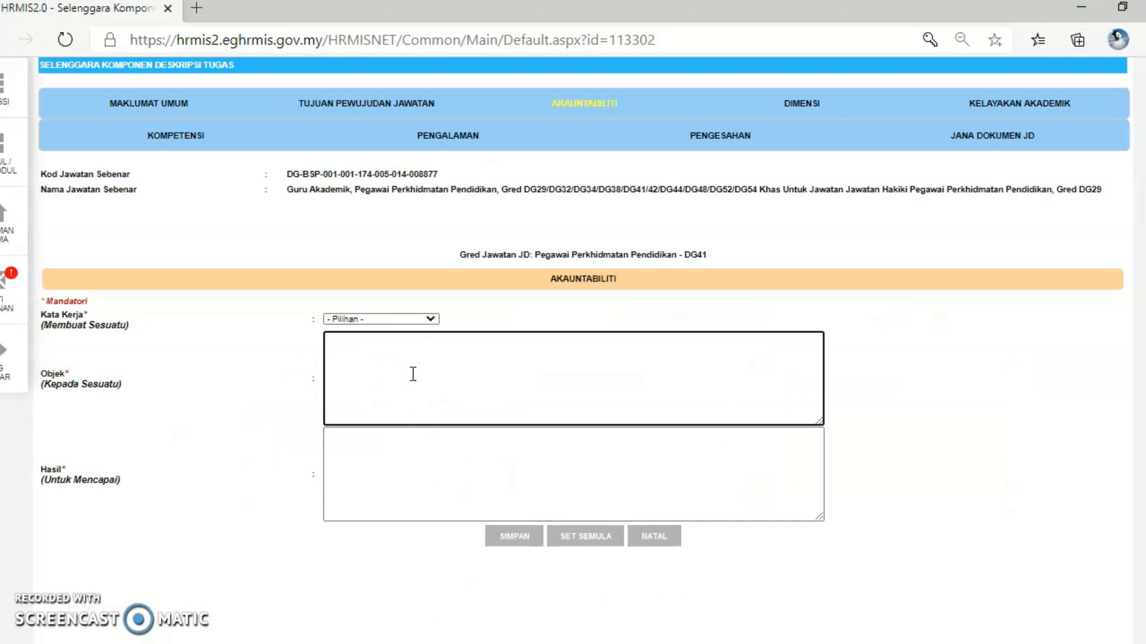
{"action": "key", "text": "ctrl+v"}
Set Kata Kerja to Melaksanakan and delete that word and its following space from the start of the Objek text
{"action": "left_click", "coordinate": [361, 341]}
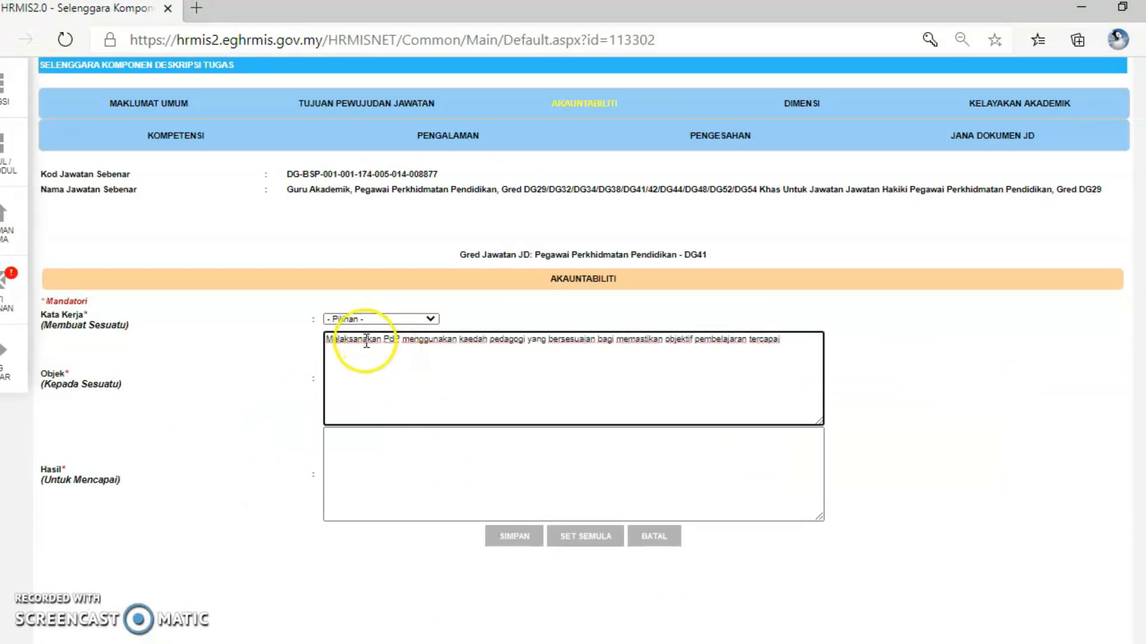
{"action": "left_click_drag", "start_coordinate": [382, 341], "coordinate": [349, 341]}
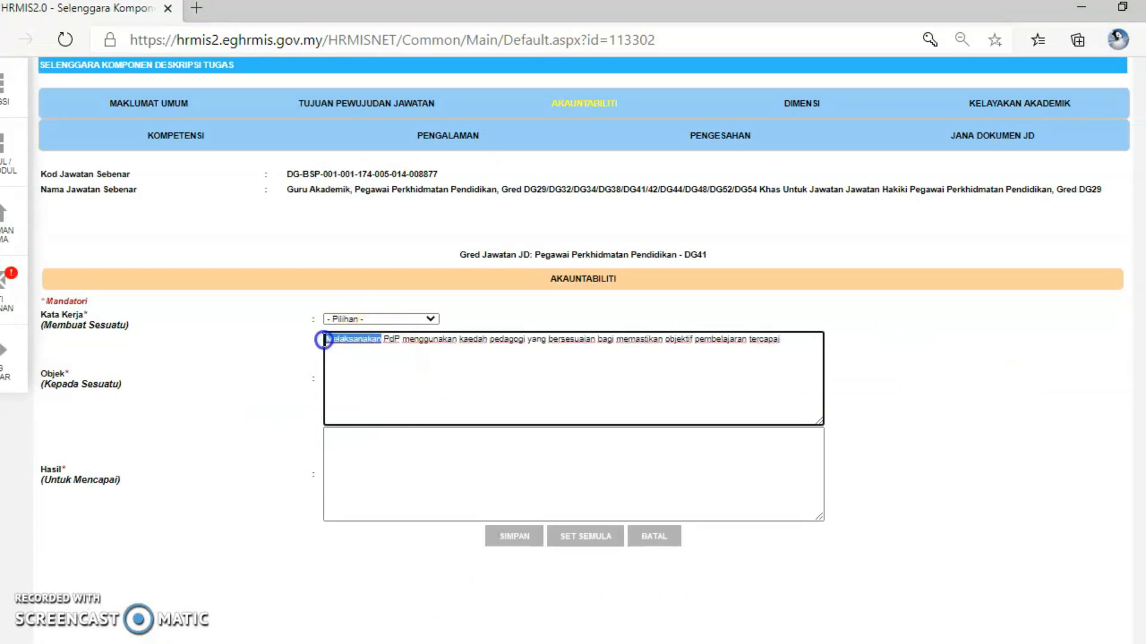
{"action": "left_click", "coordinate": [430, 319]}
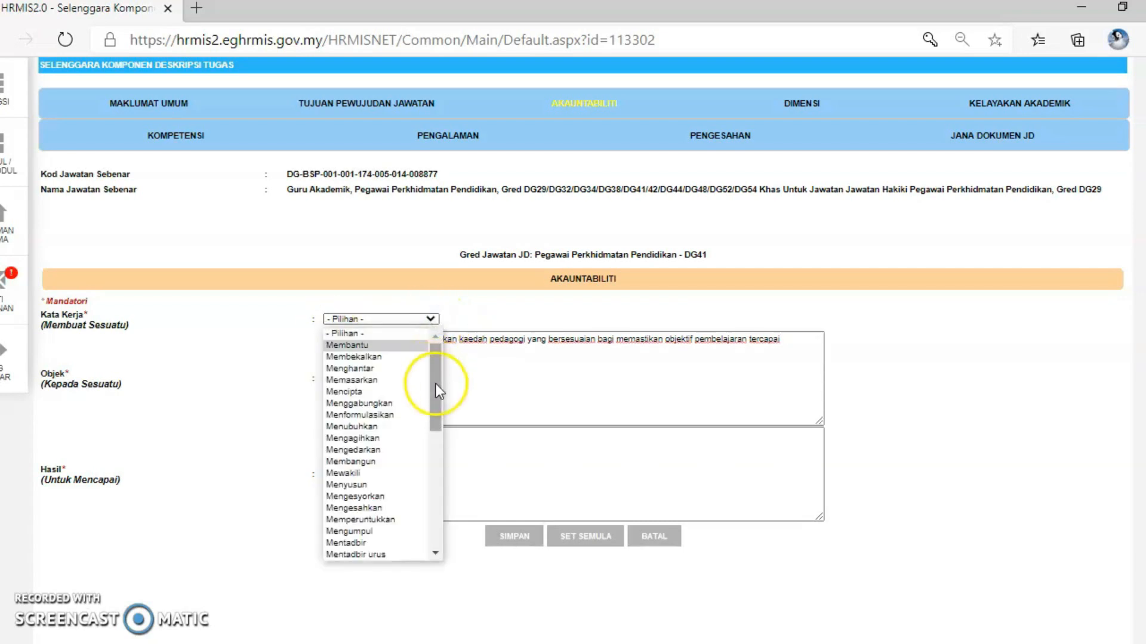
{"action": "left_click_drag", "start_coordinate": [436, 385], "coordinate": [435, 486]}
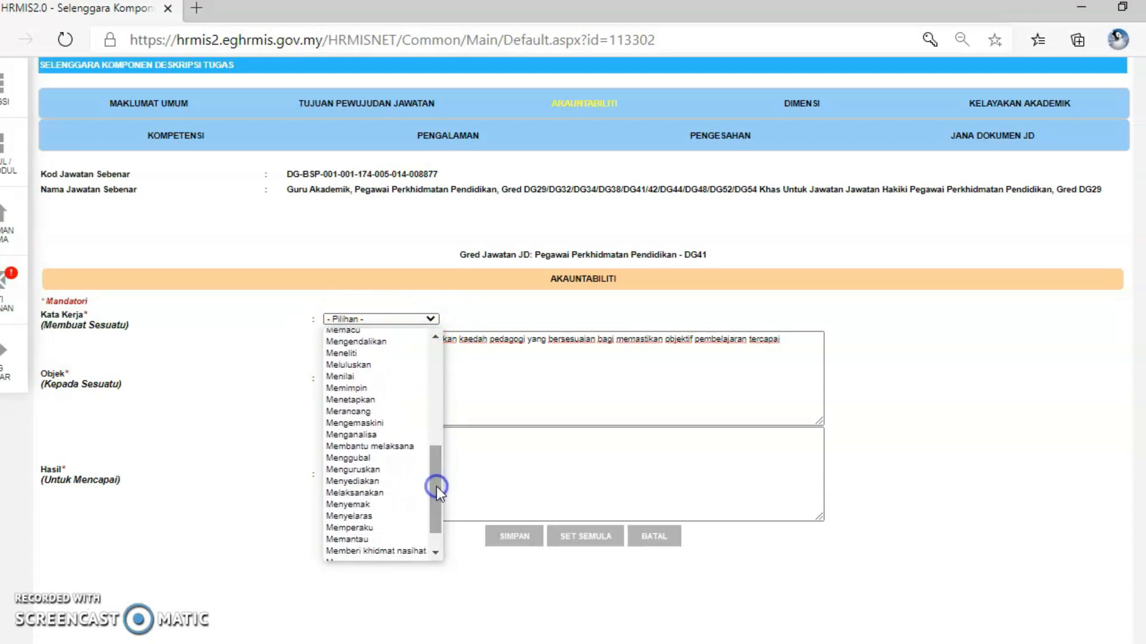
{"action": "left_click", "coordinate": [387, 495]}
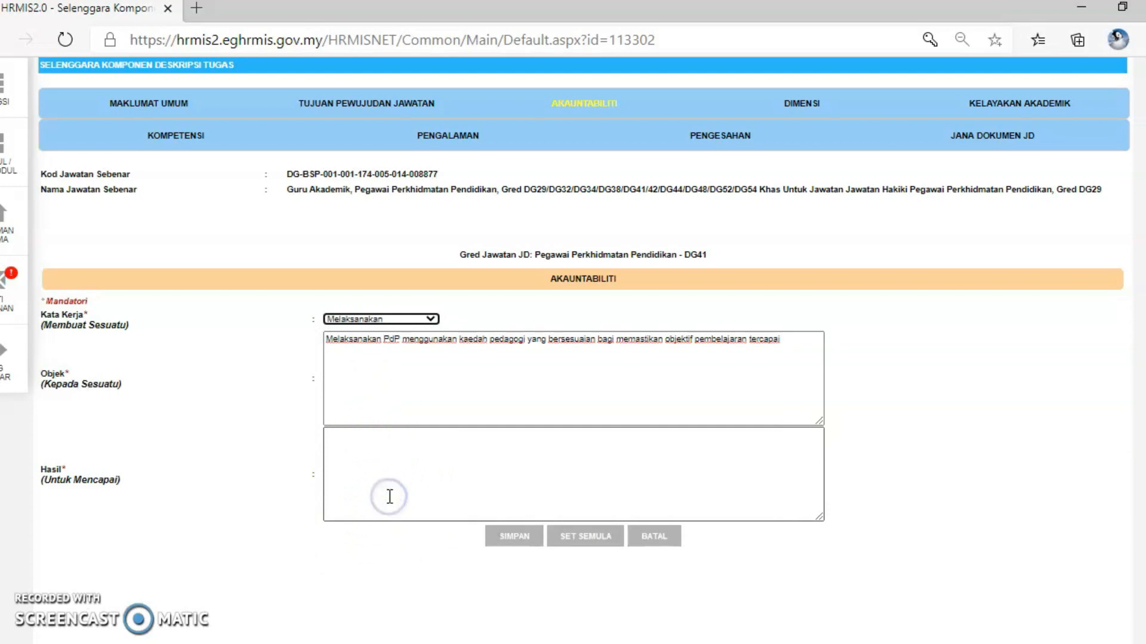
{"action": "left_click_drag", "start_coordinate": [381, 340], "coordinate": [313, 333]}
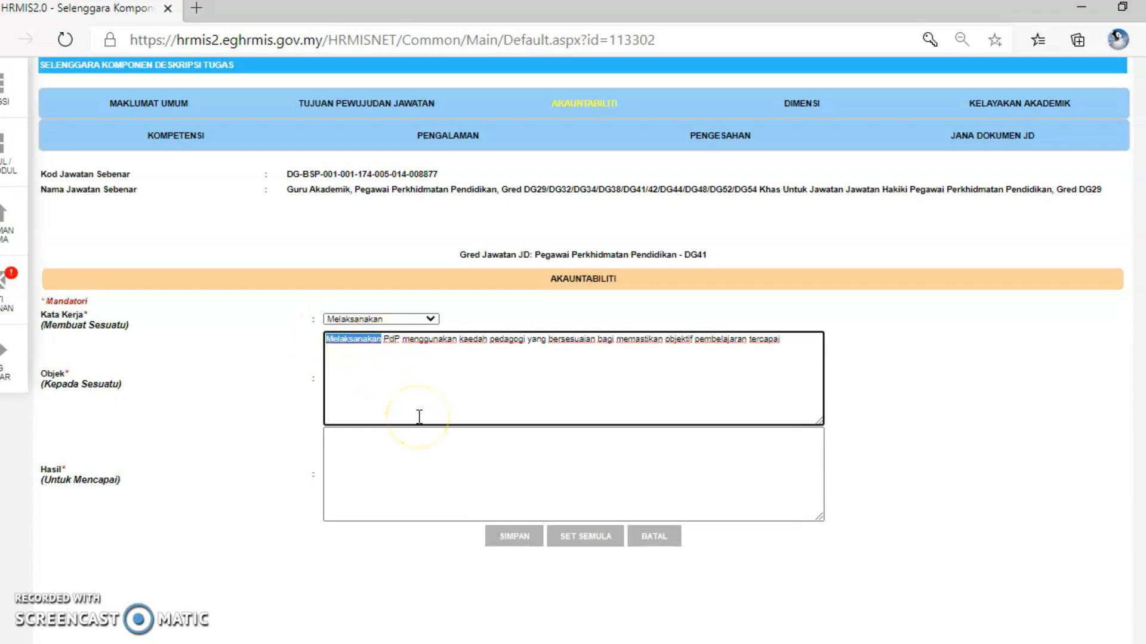
{"action": "key", "text": "Delete"}
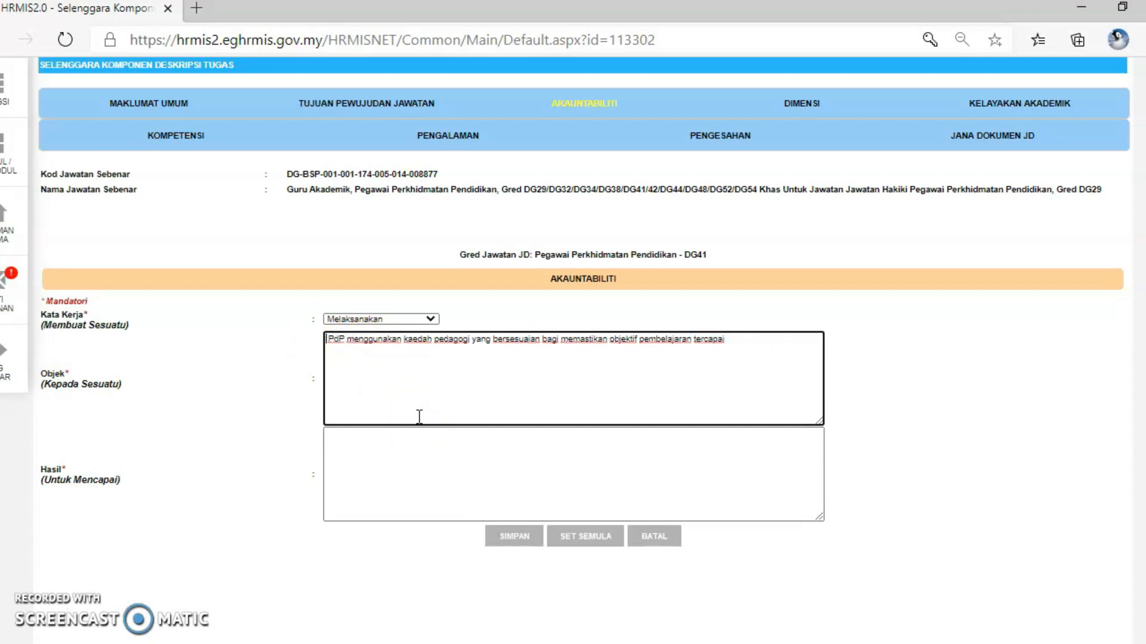
{"action": "key", "text": "Delete"}
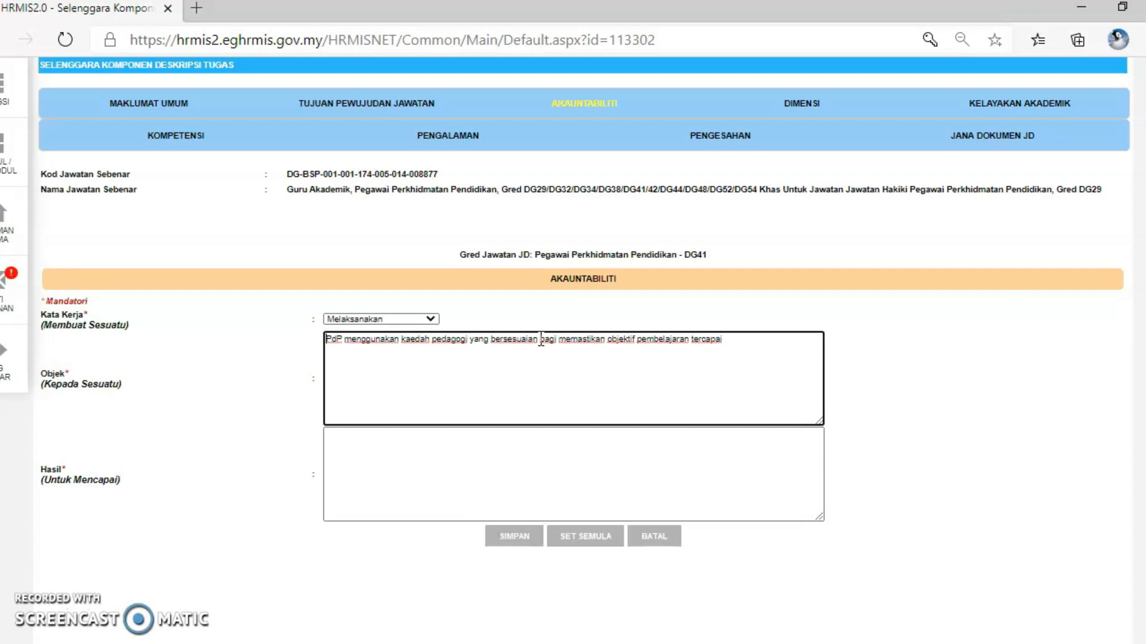
Move the closing phrase from the Objek text into the Hasil field as "Bagi memastikan objektif pembelajaran tercapai"
{"action": "left_click_drag", "start_coordinate": [541, 338], "coordinate": [737, 343]}
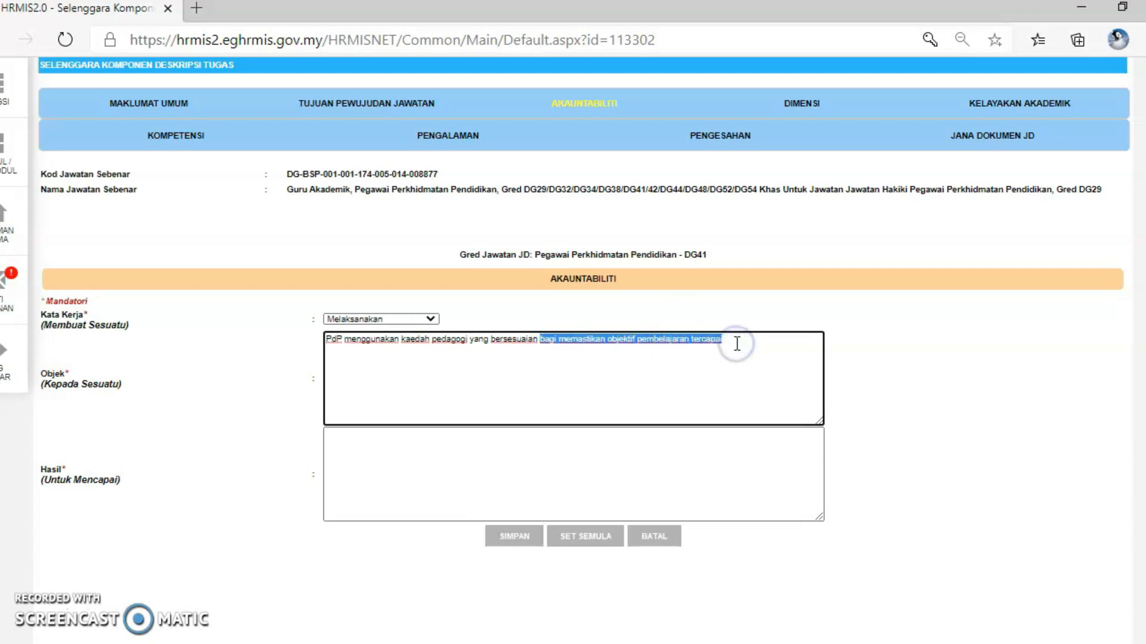
{"action": "key", "text": "BackSpace"}
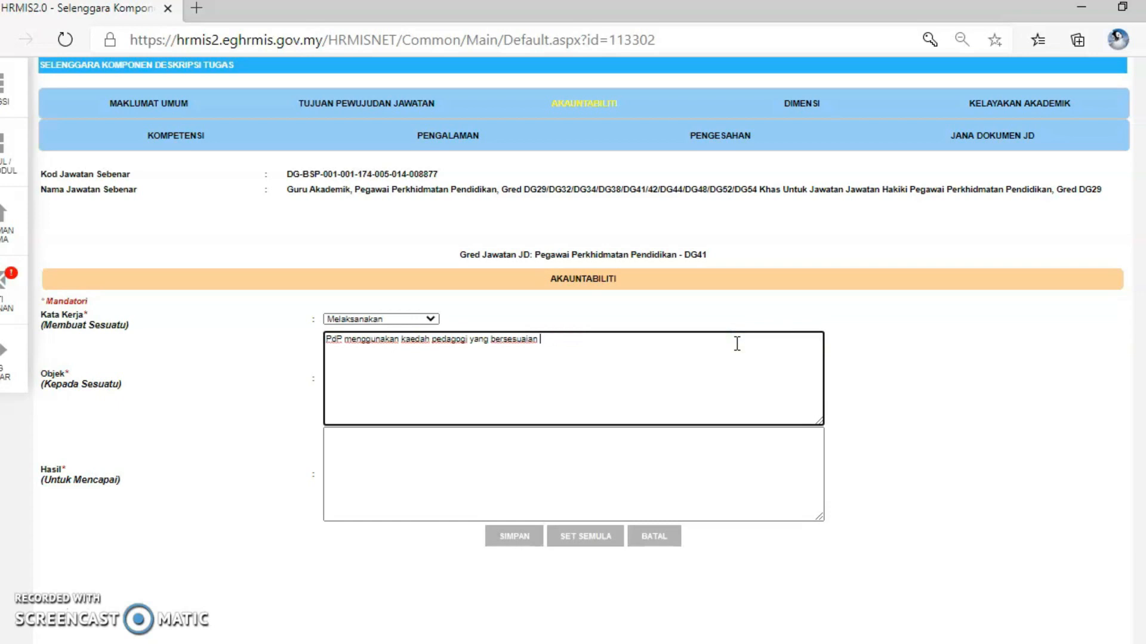
{"action": "left_click", "coordinate": [378, 469]}
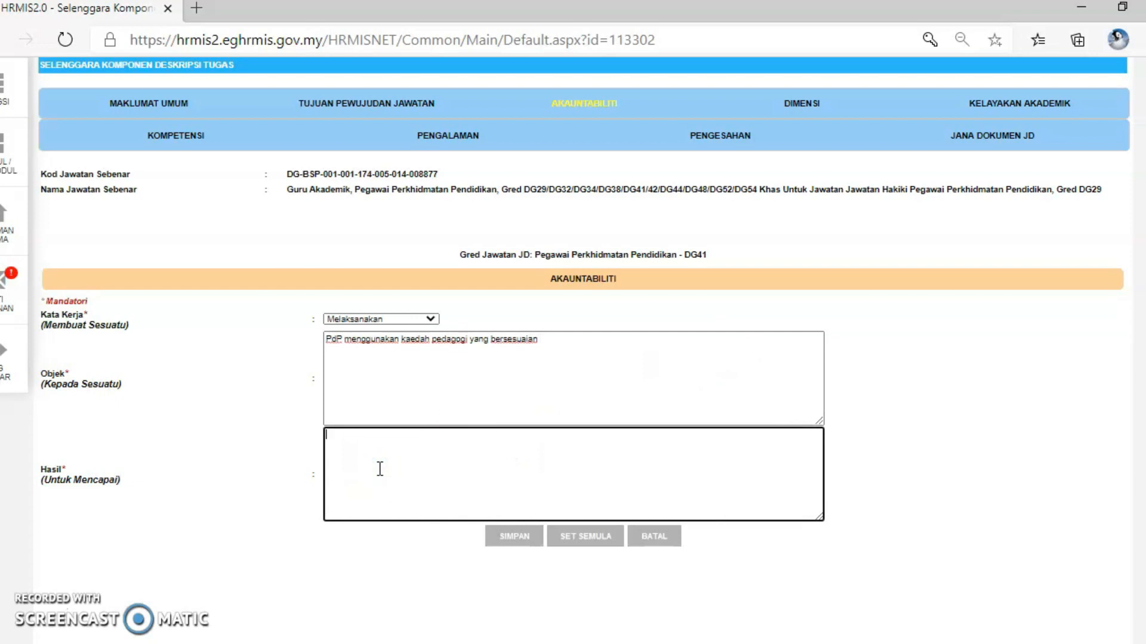
{"action": "type", "text": "Bagi memastikan objektif pembelajaran tercapai"}
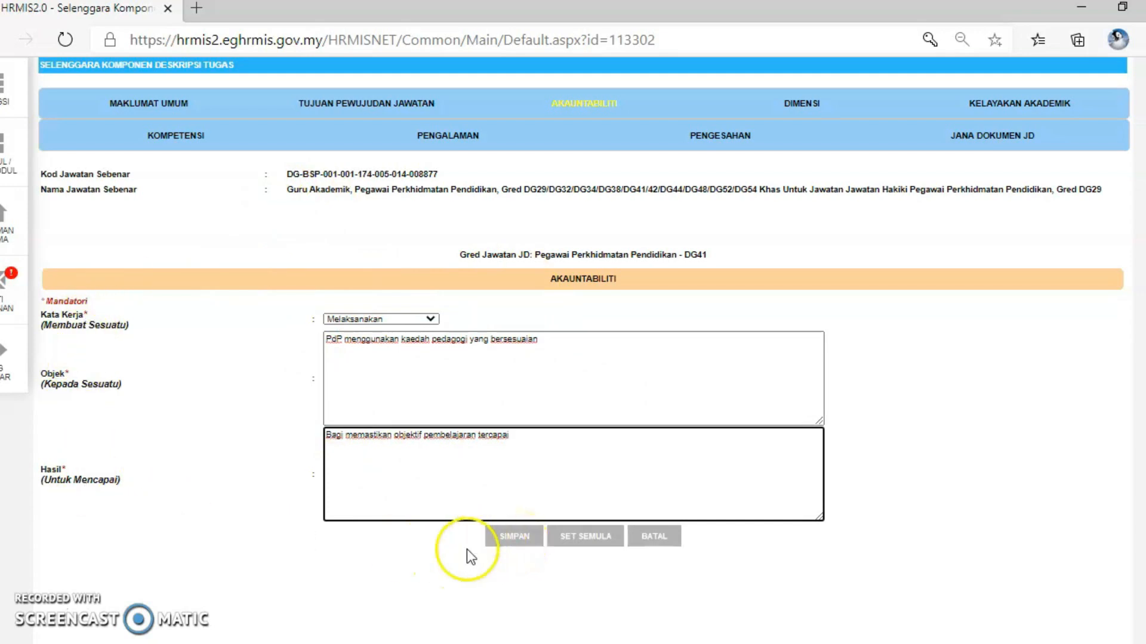
Save the DG41 Akauntabiliti record and confirm the save
{"action": "key", "text": "ctrl+plus"}
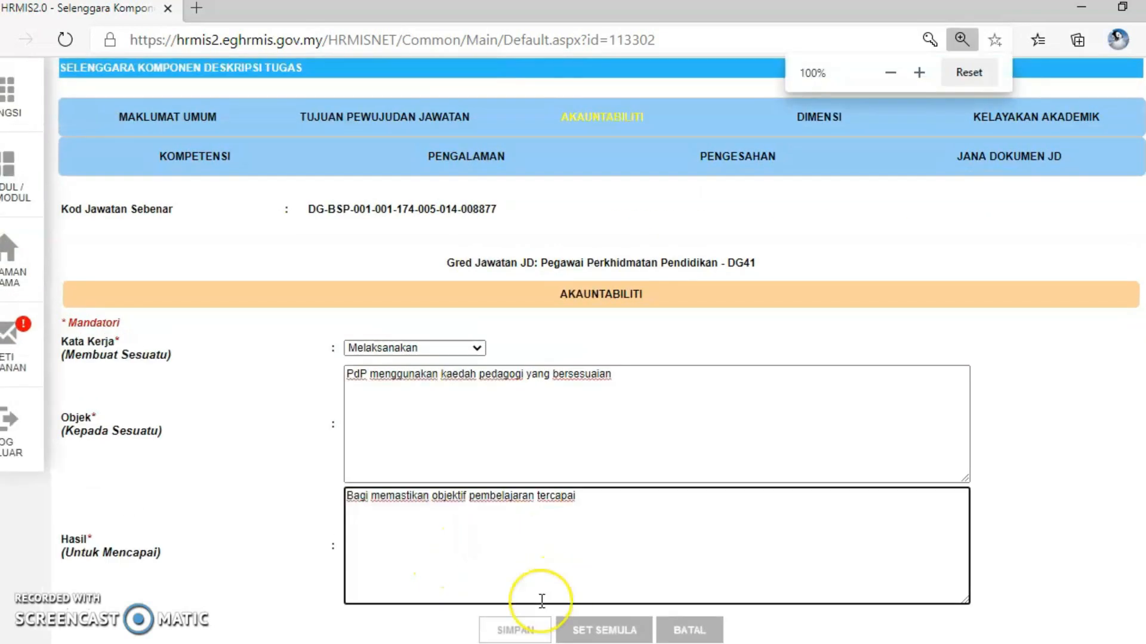
{"action": "left_click", "coordinate": [514, 629]}
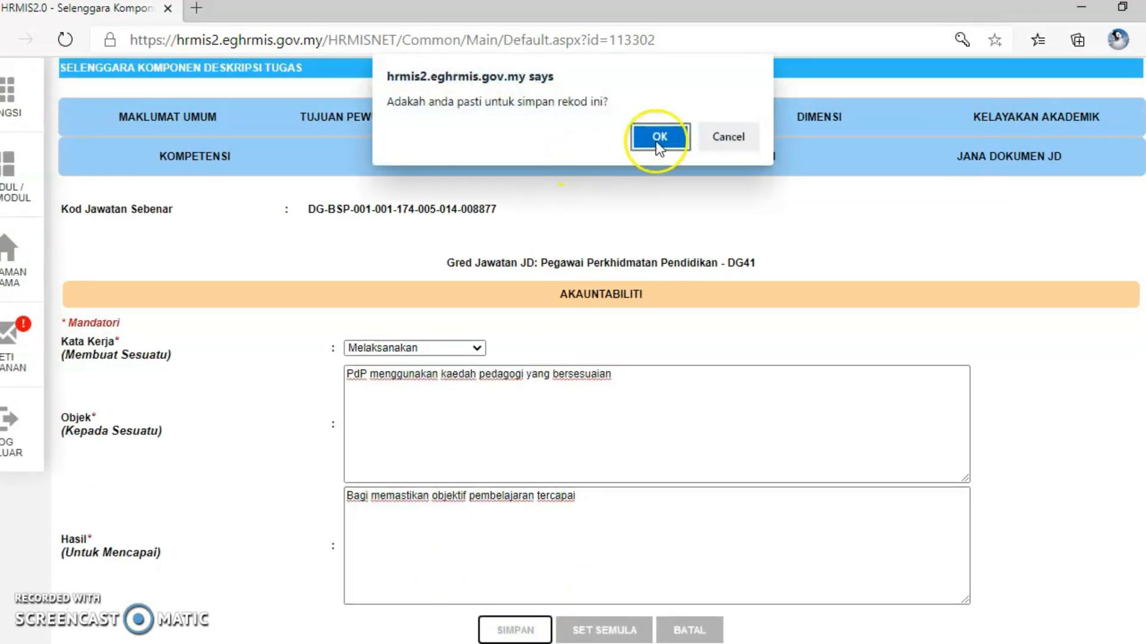
{"action": "left_click", "coordinate": [661, 137]}
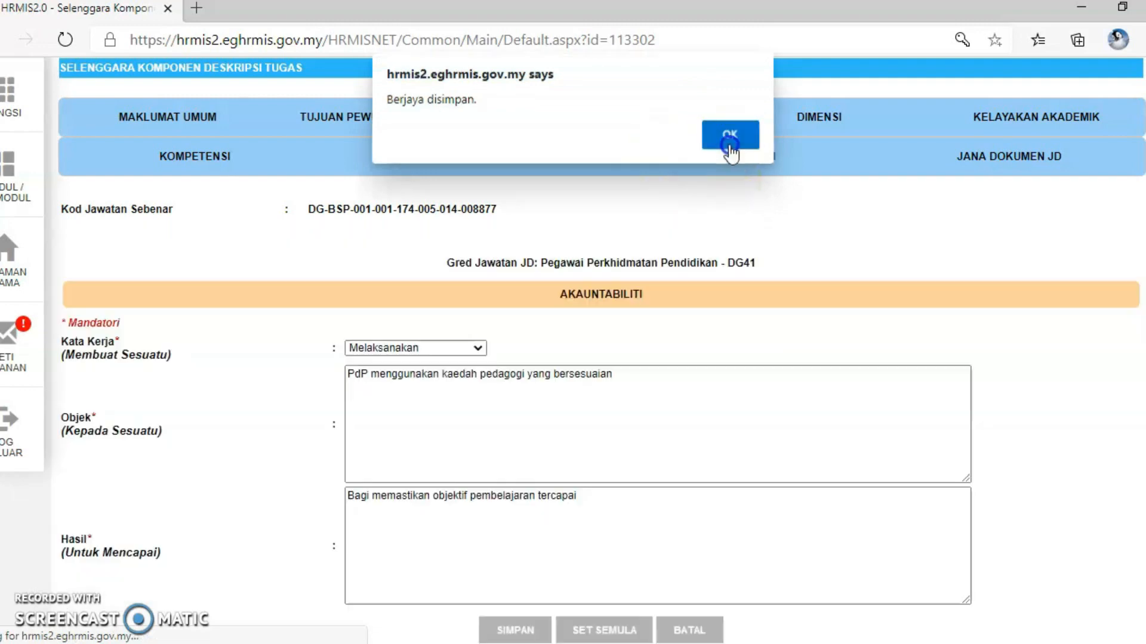
{"action": "left_click", "coordinate": [730, 144]}
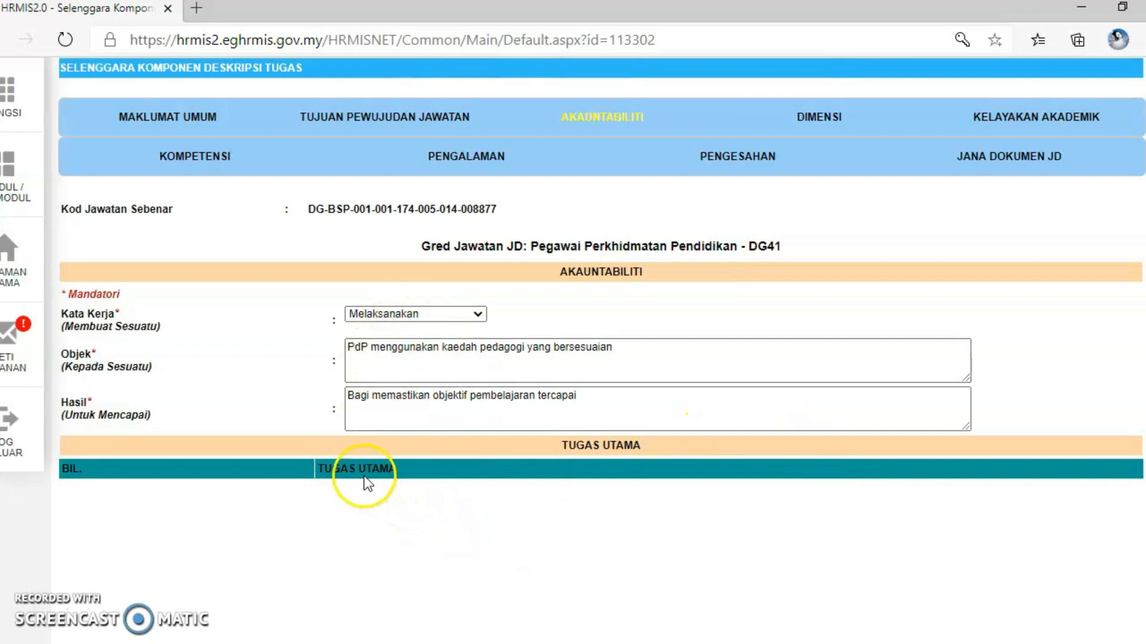
Arrange the JD GA DG41-DG54 document and the HRMIS browser window side by side on the screen
{"action": "key", "text": "ctrl+minus"}
{"action": "key", "text": "ctrl+minus"}
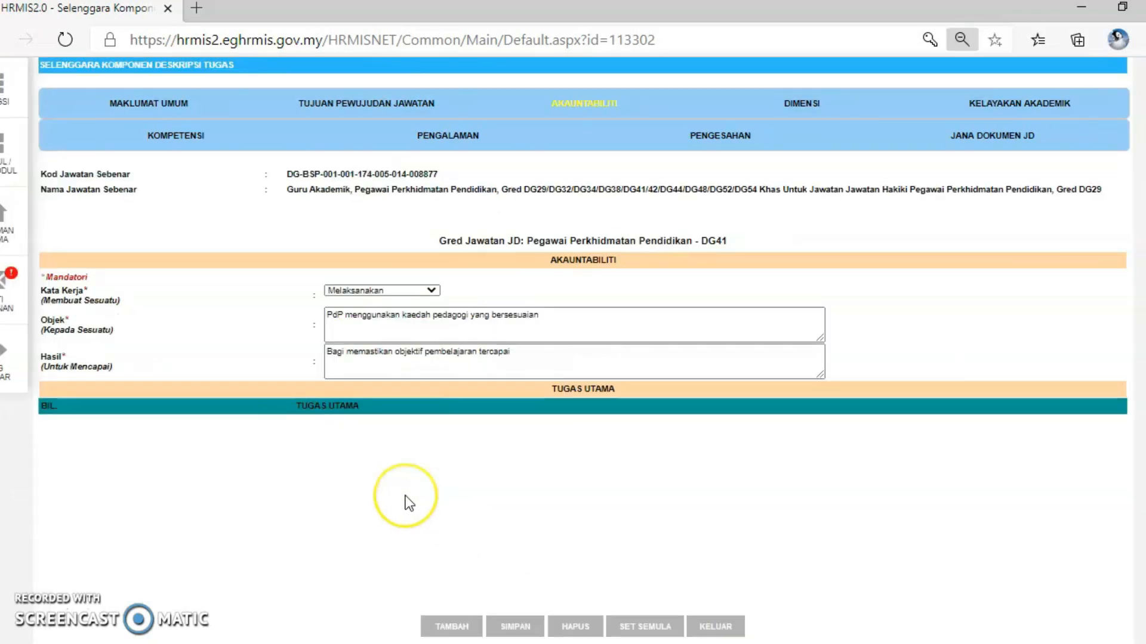
{"action": "left_click", "coordinate": [397, 515]}
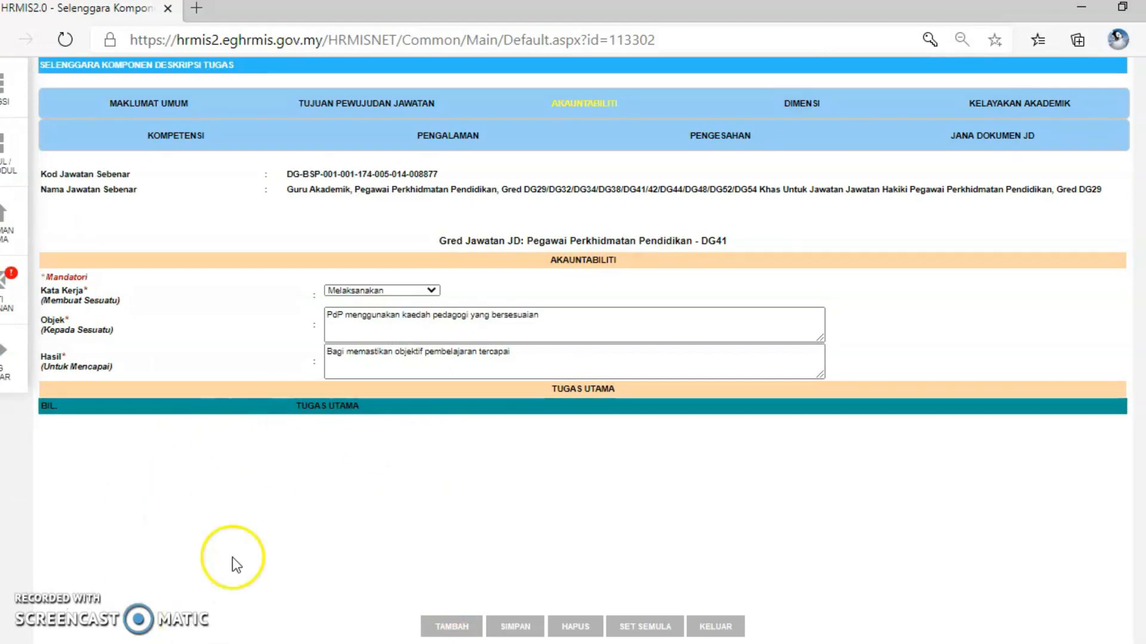
{"action": "left_click", "coordinate": [813, 643]}
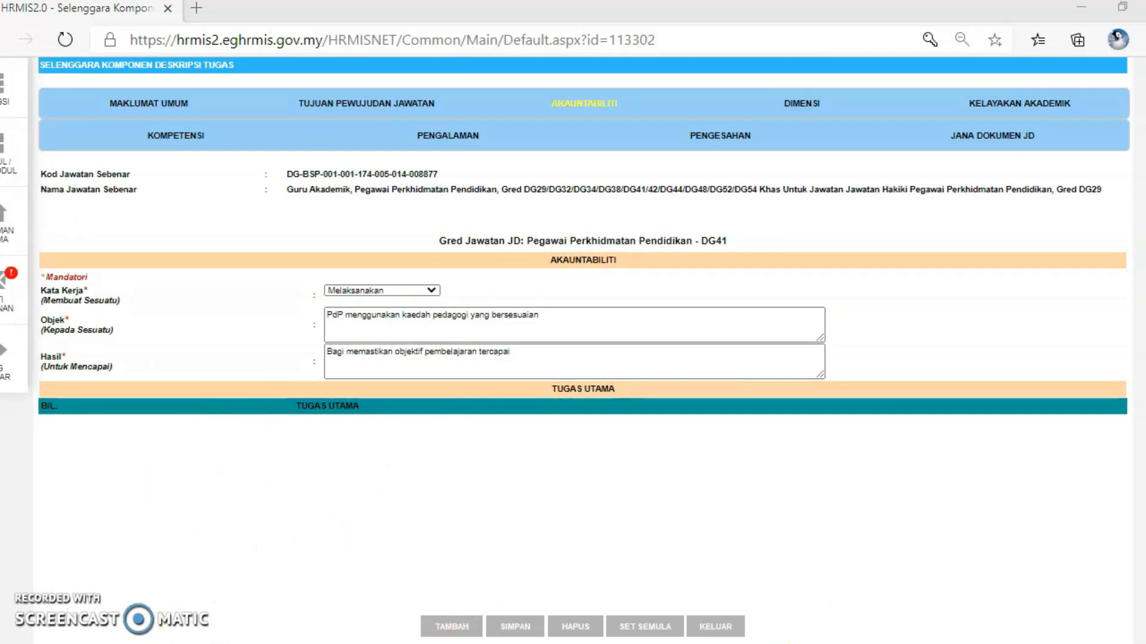
{"action": "left_click", "coordinate": [880, 590]}
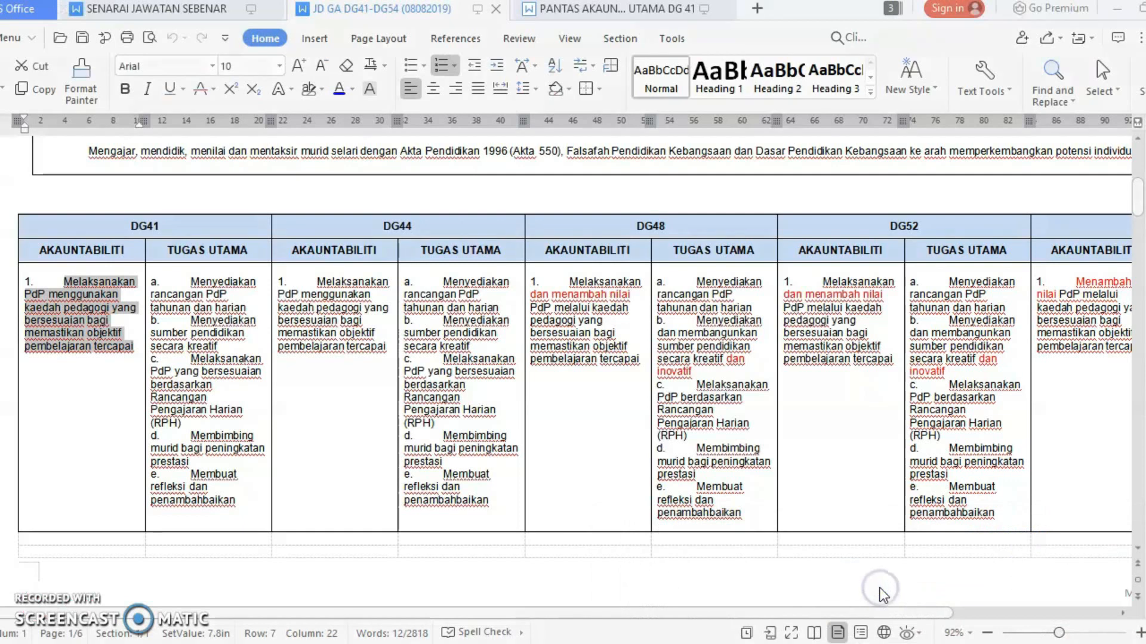
{"action": "left_click", "coordinate": [201, 384]}
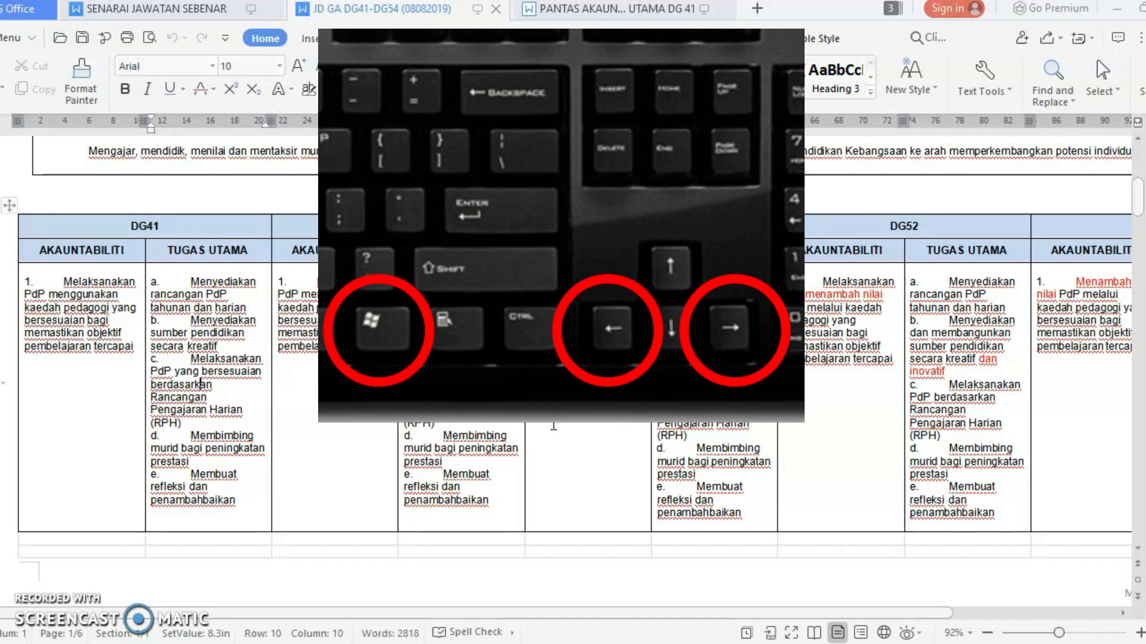
{"action": "key", "text": "super+Right"}
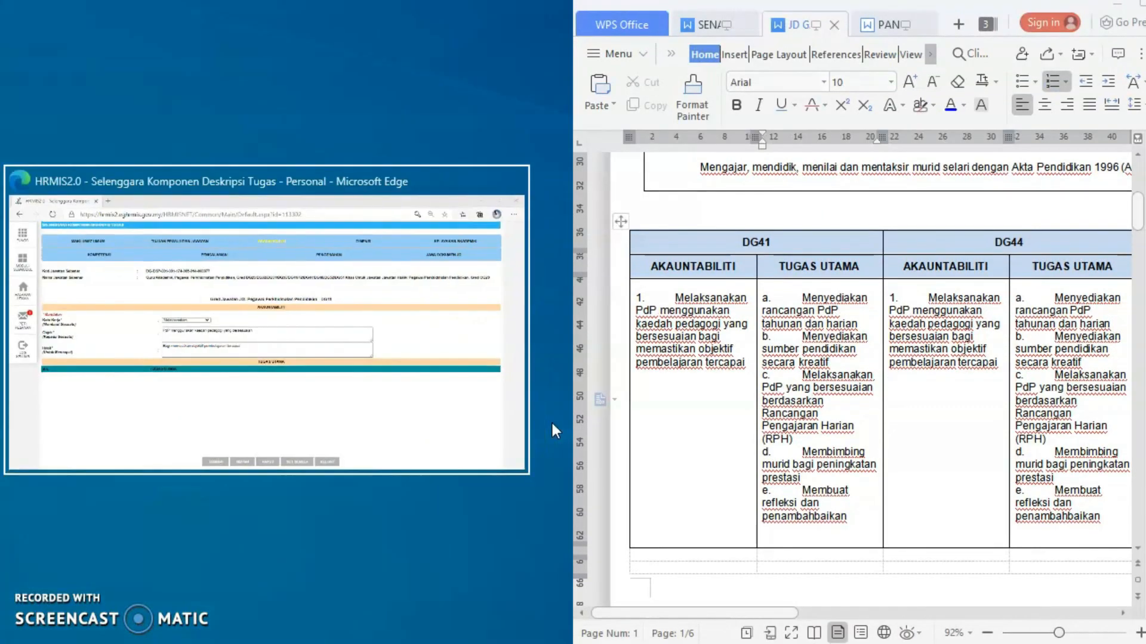
{"action": "left_click", "coordinate": [463, 110]}
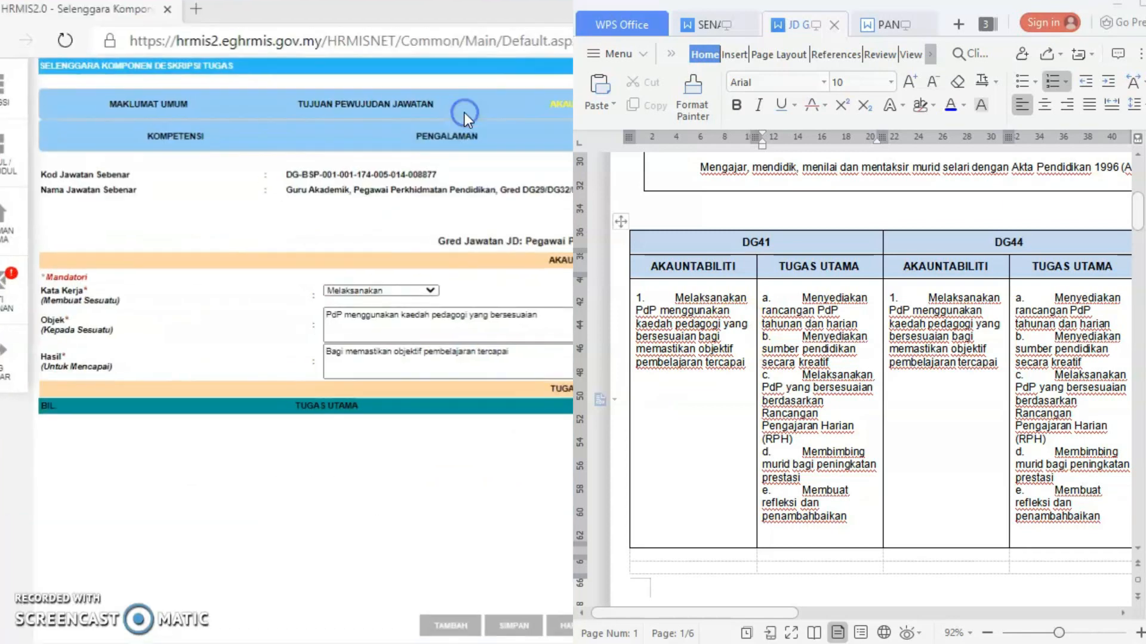
{"action": "left_click", "coordinate": [449, 214]}
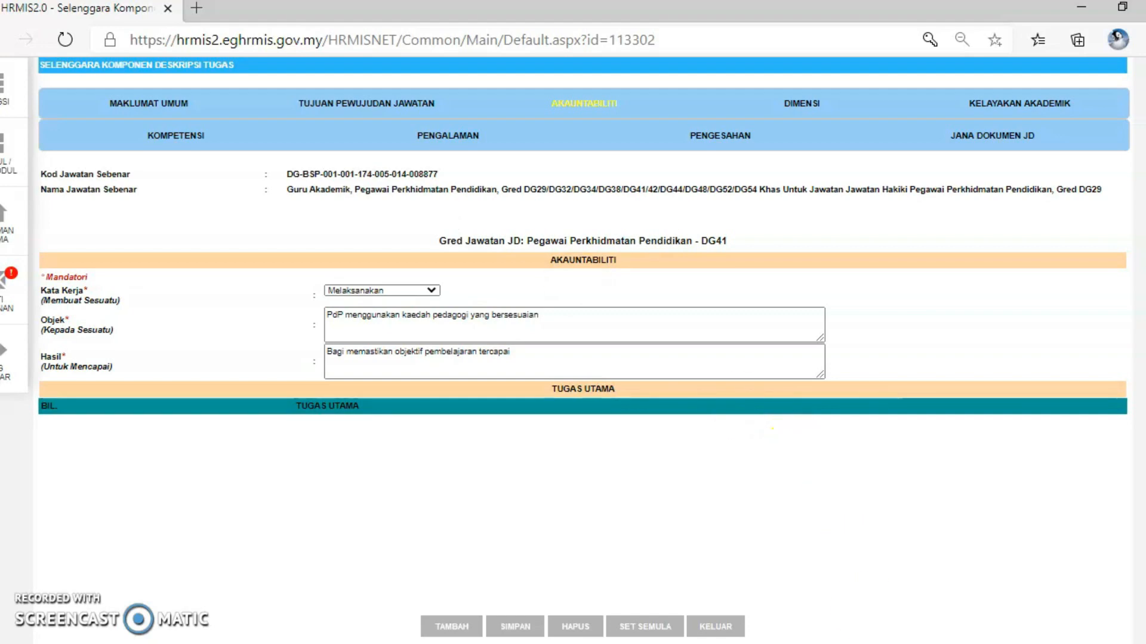
{"action": "left_click", "coordinate": [894, 643]}
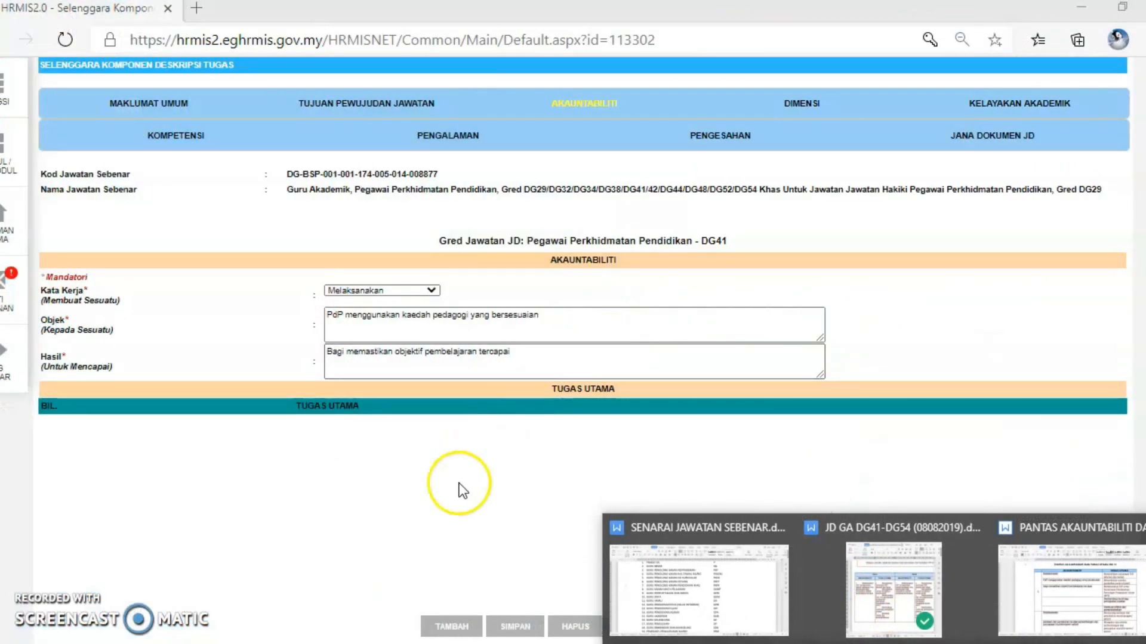
{"action": "left_click", "coordinate": [459, 485]}
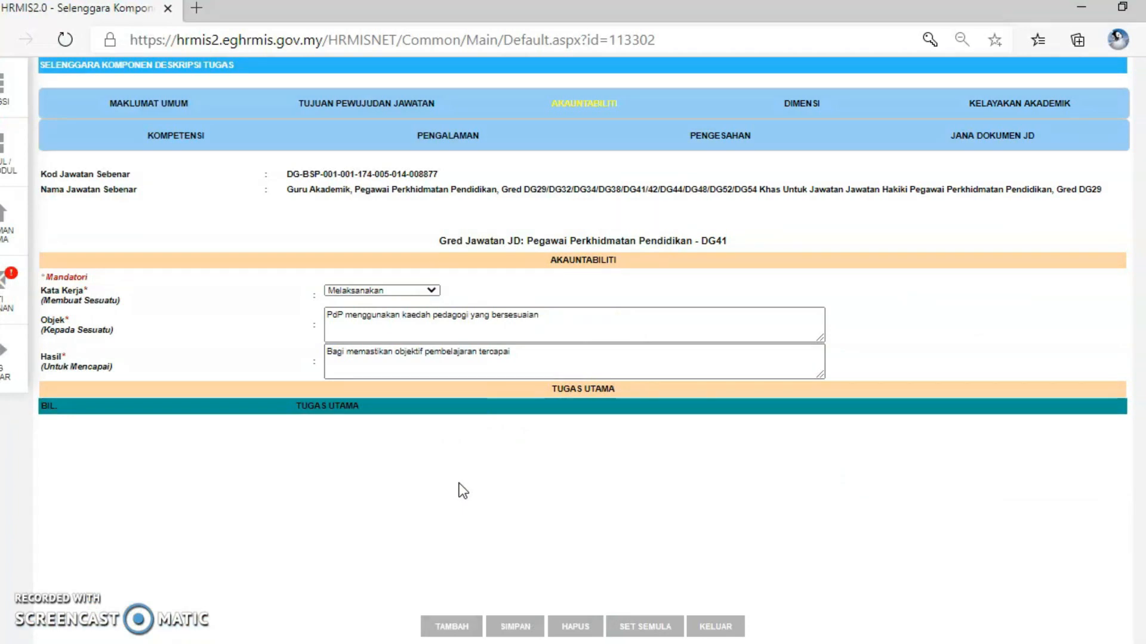
{"action": "key", "text": "super+Left"}
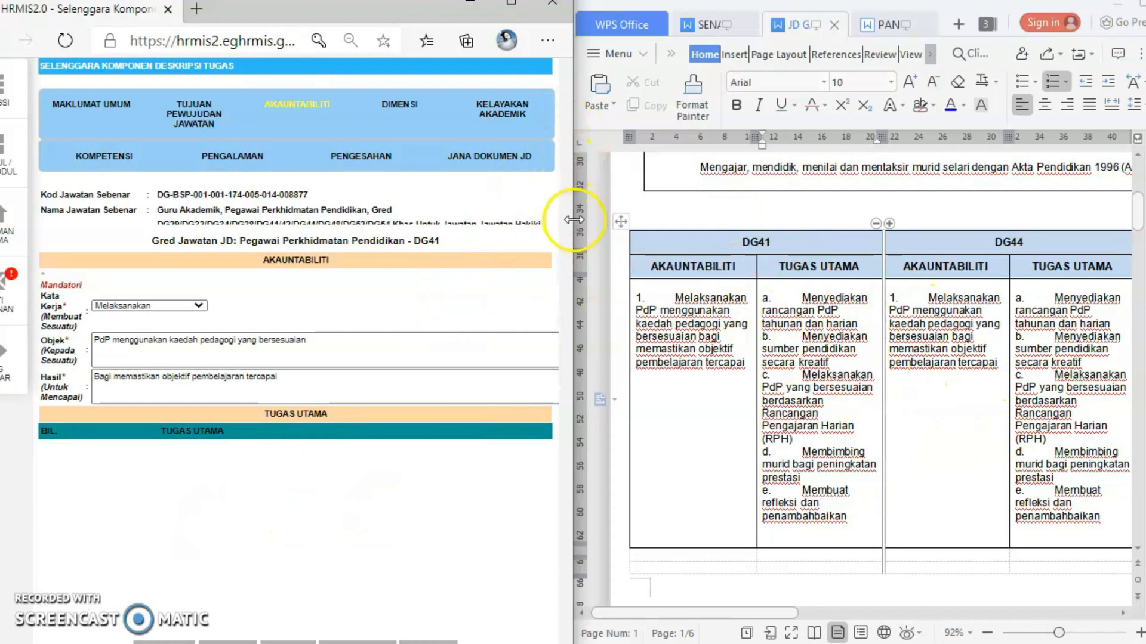
Add five blank Tugas Utama rows to the DG41 Akauntabiliti record
{"action": "left_click_drag", "start_coordinate": [387, 414], "coordinate": [389, 383]}
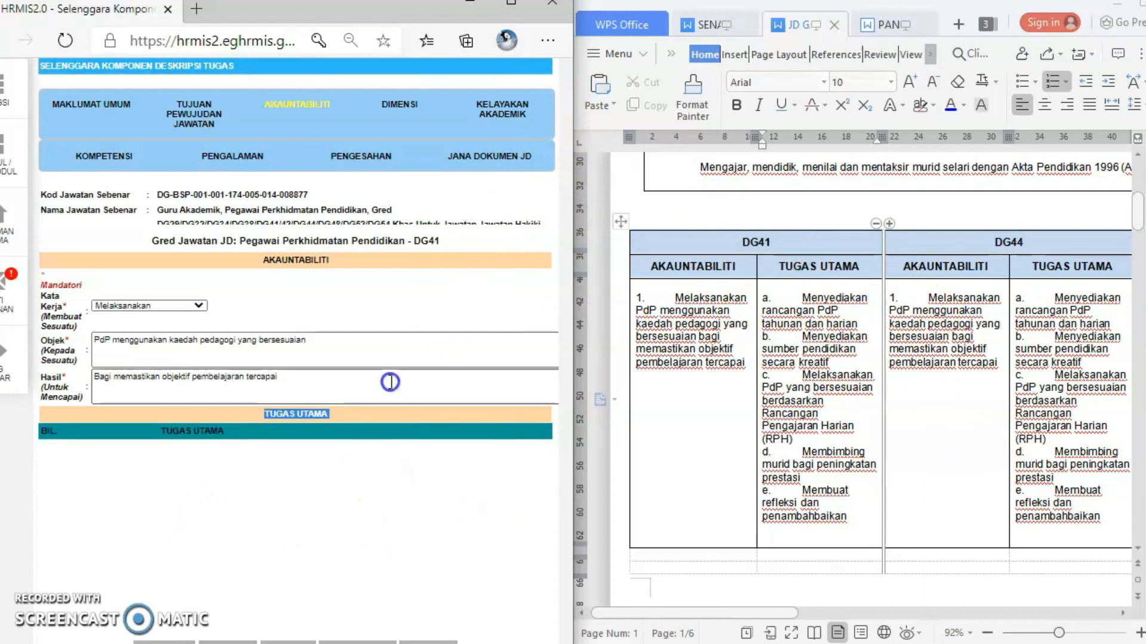
{"action": "left_click", "coordinate": [355, 552]}
{"action": "key", "text": "ctrl+minus"}
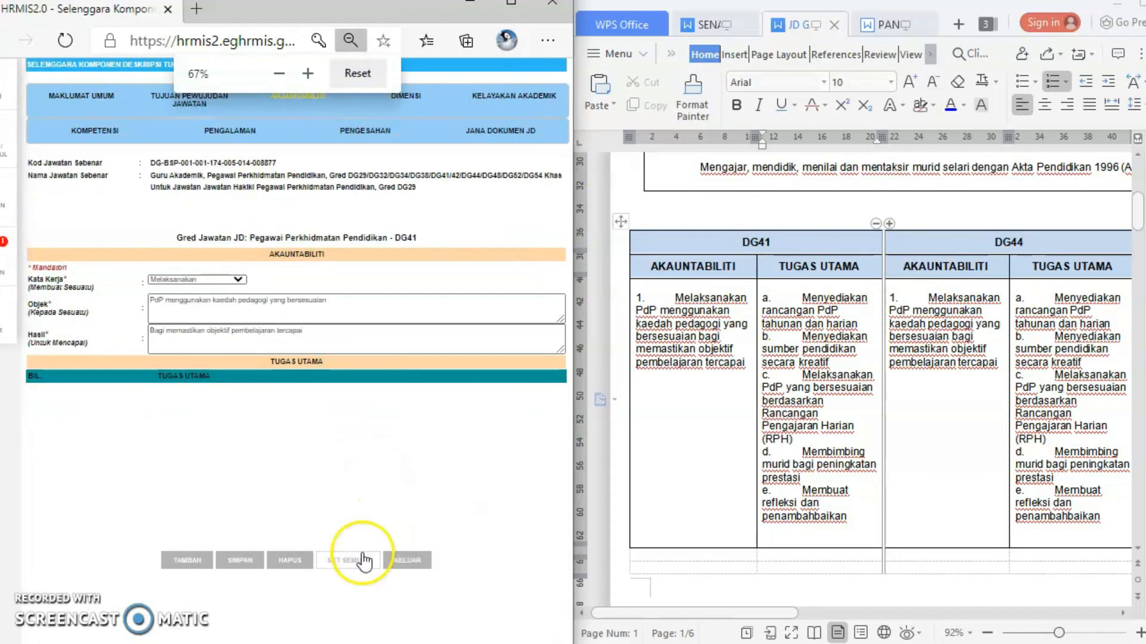
{"action": "left_click", "coordinate": [186, 564]}
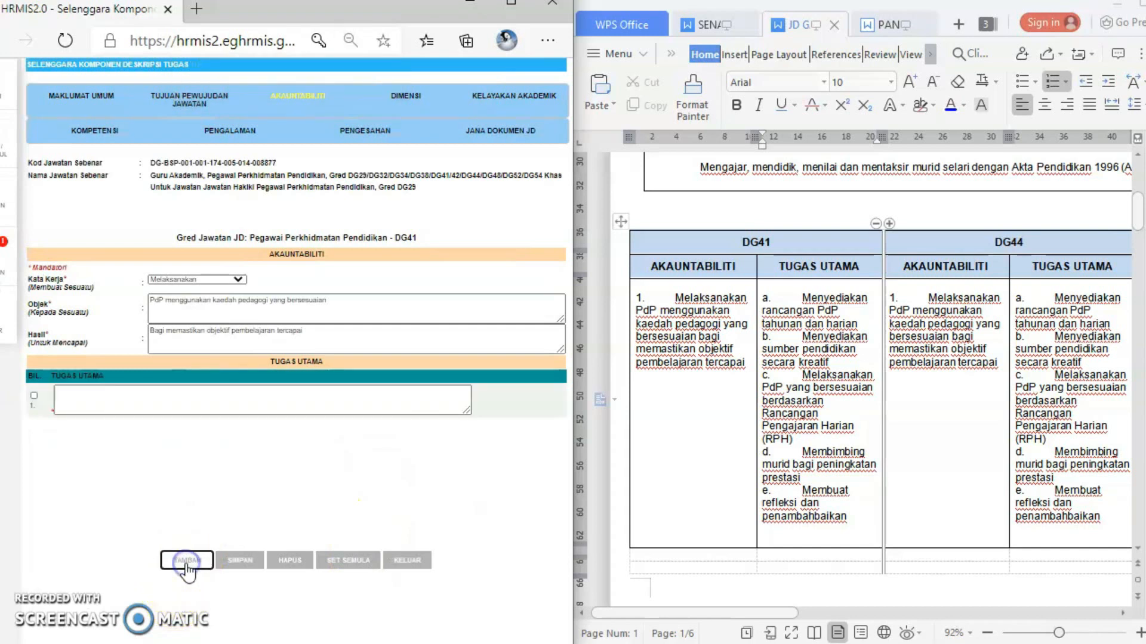
{"action": "left_click", "coordinate": [186, 567]}
{"action": "left_click", "coordinate": [186, 564]}
{"action": "left_click", "coordinate": [186, 564]}
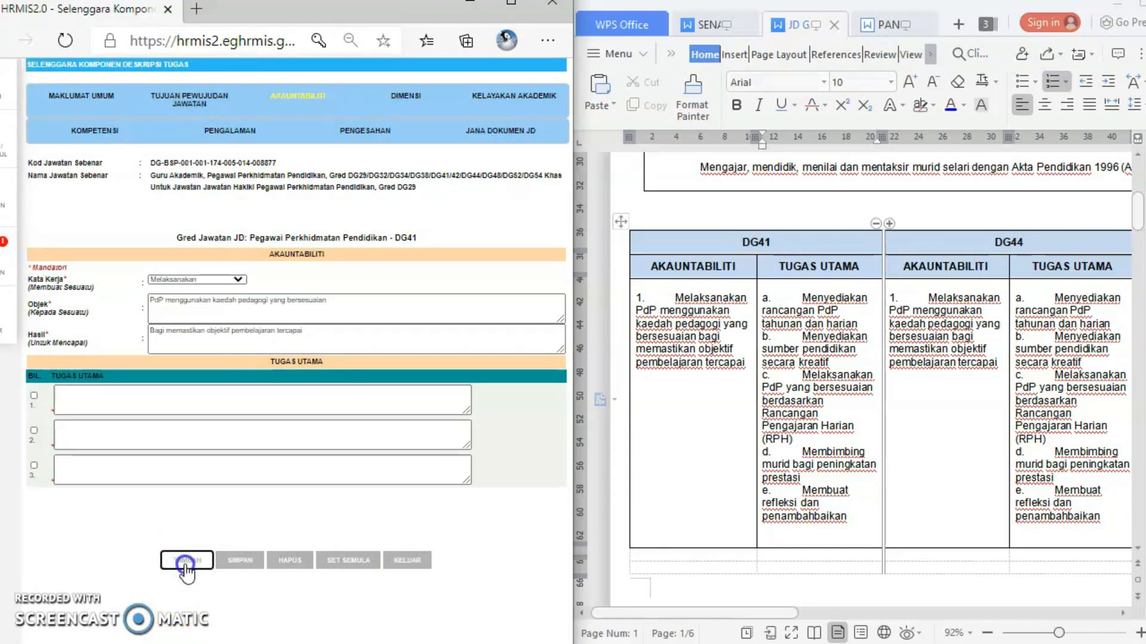
{"action": "left_click", "coordinate": [186, 564]}
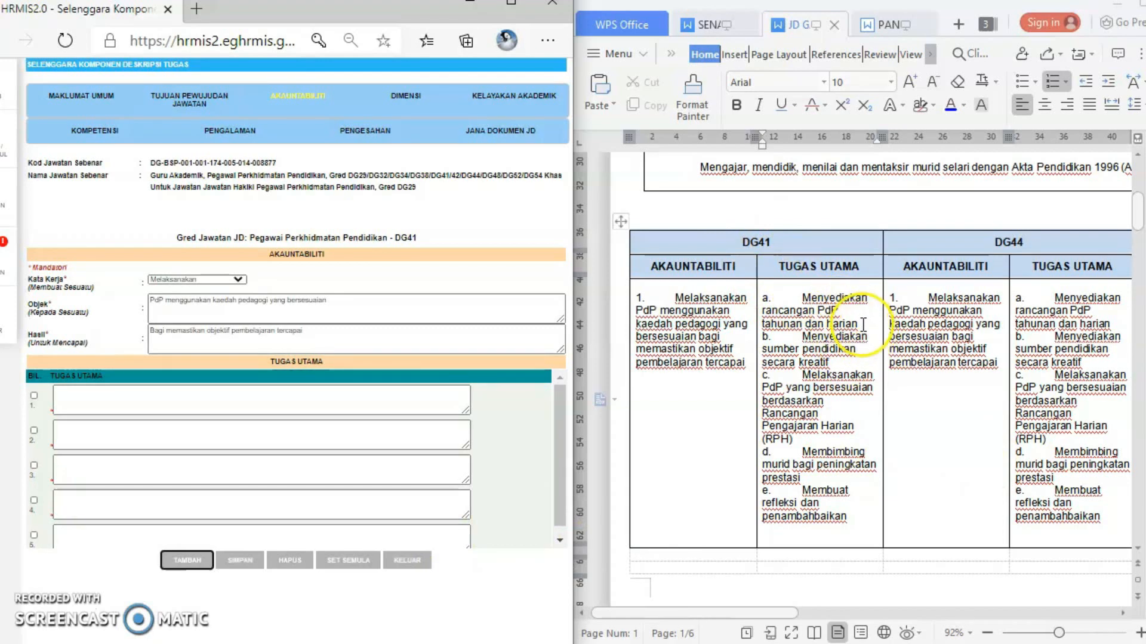
Copy DG41 Tugas Utama item a, "Menyediakan rancangan PdP tahunan dan harian", from the JD document into Tugas Utama row 1
{"action": "left_click_drag", "start_coordinate": [858, 324], "coordinate": [801, 301]}
{"action": "key", "text": "ctrl+c"}
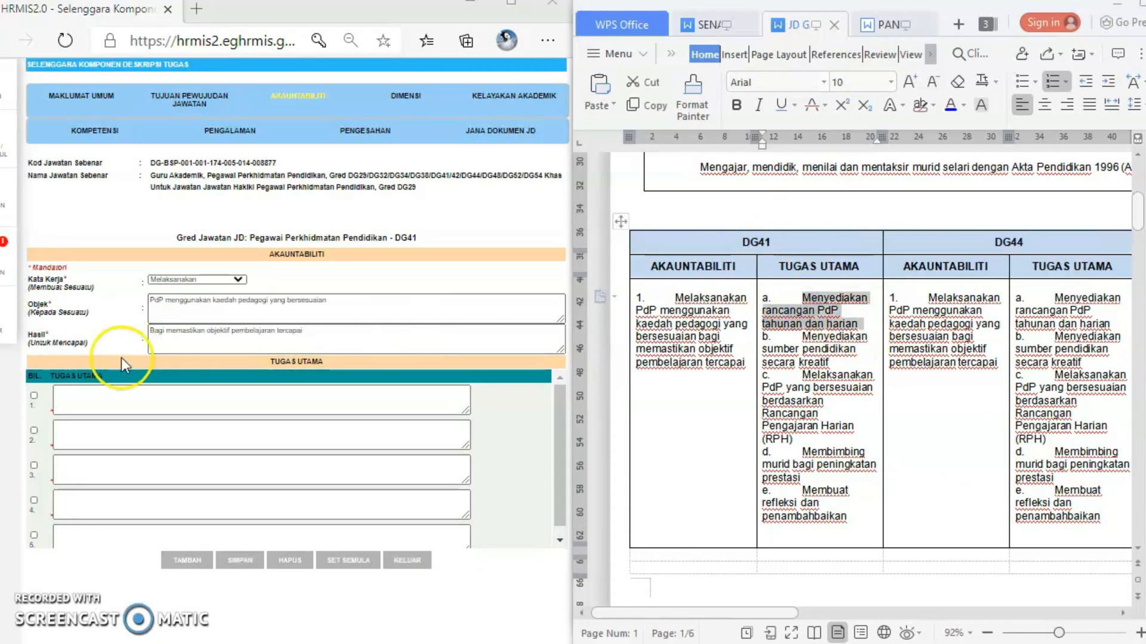
{"action": "left_click", "coordinate": [115, 396]}
{"action": "key", "text": "ctrl+v"}
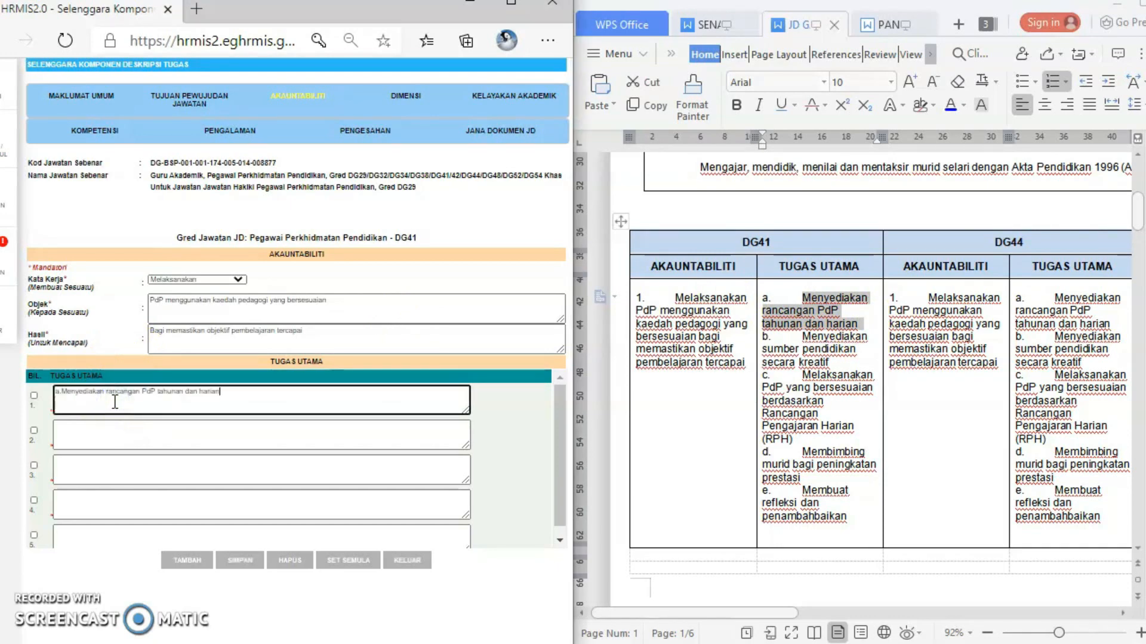
Copy DG41 Tugas Utama item b, "Menyediakan sumber pendidikan secara kreatif", from the JD document into Tugas Utama row 2
{"action": "left_click", "coordinate": [114, 433]}
{"action": "left_click_drag", "start_coordinate": [833, 362], "coordinate": [801, 336]}
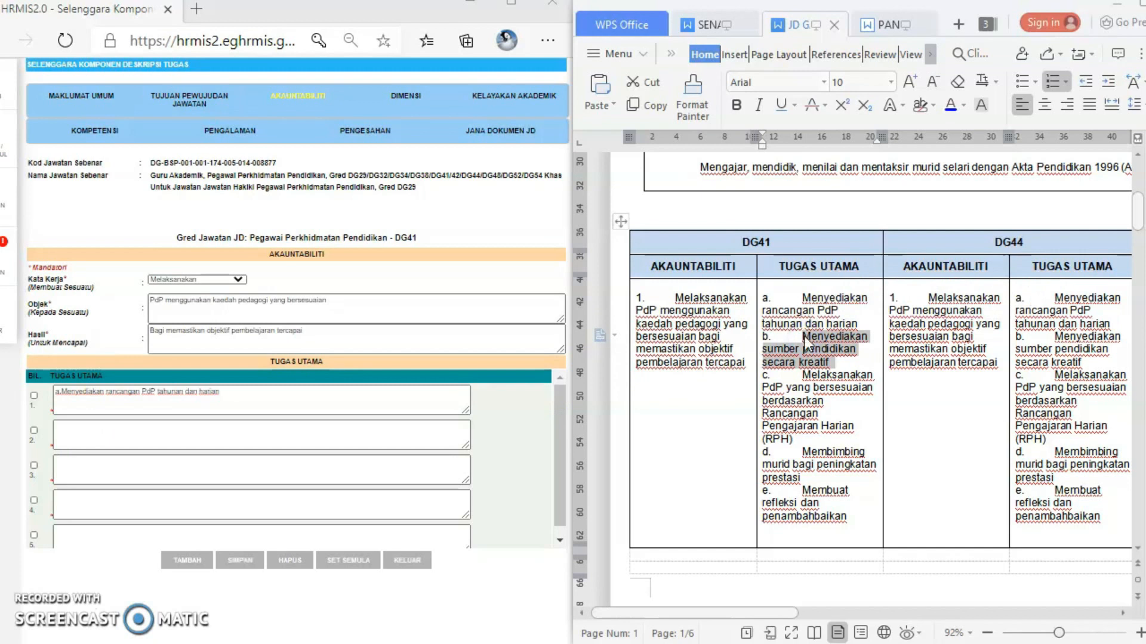
{"action": "key", "text": "ctrl+c"}
{"action": "left_click", "coordinate": [237, 435]}
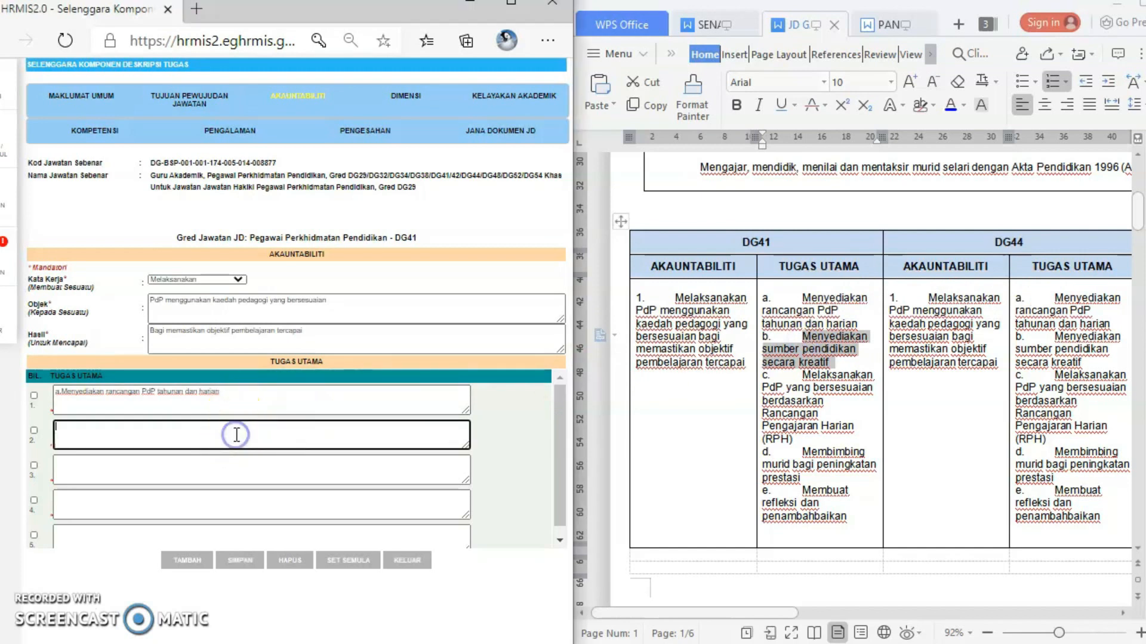
{"action": "key", "text": "ctrl+v"}
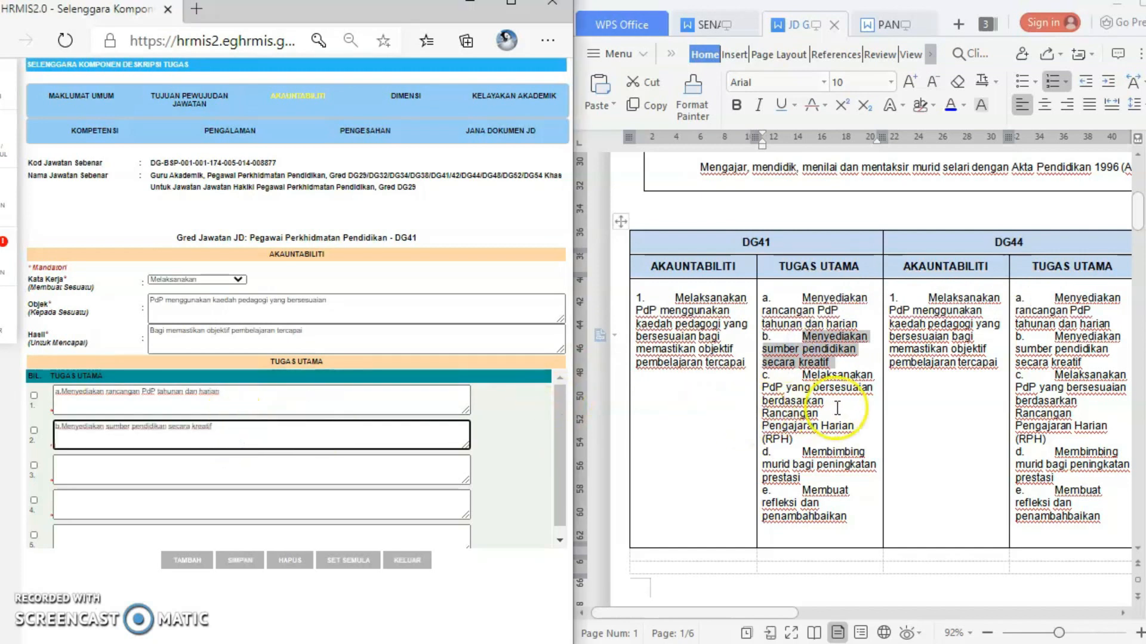
Copy the whole DG41 Tugas Utama item c, "Melaksanakan PdP yang bersesuaian berdasarkan Rancangan Pengajaran Harian (RPH)", from the JD document into row 3
{"action": "left_click_drag", "start_coordinate": [821, 415], "coordinate": [802, 377]}
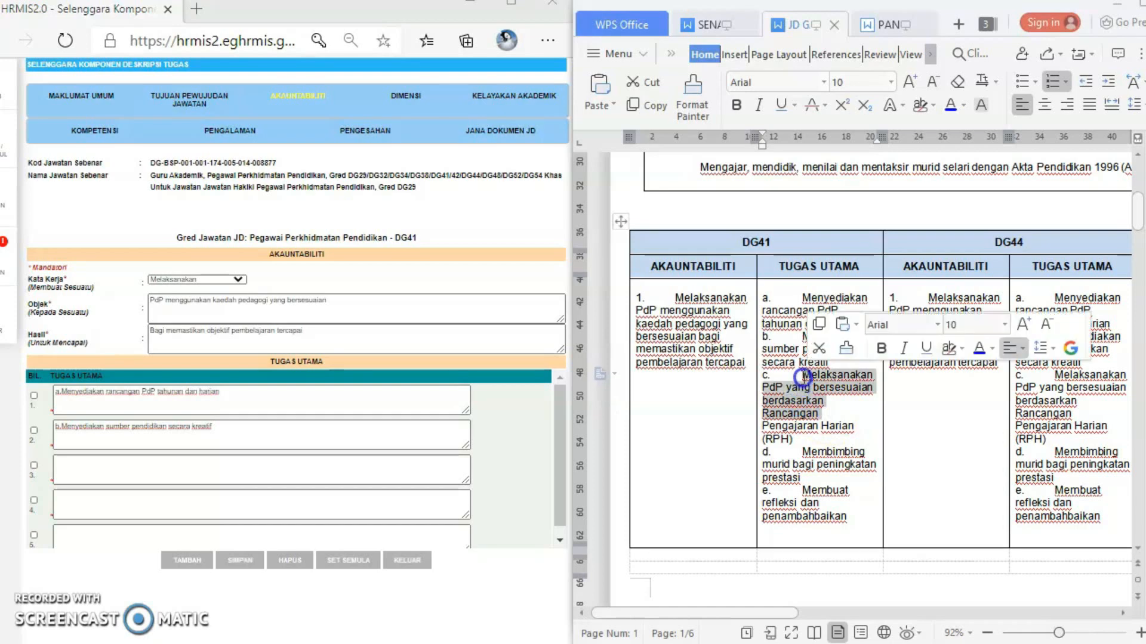
{"action": "left_click_drag", "start_coordinate": [793, 441], "coordinate": [803, 375]}
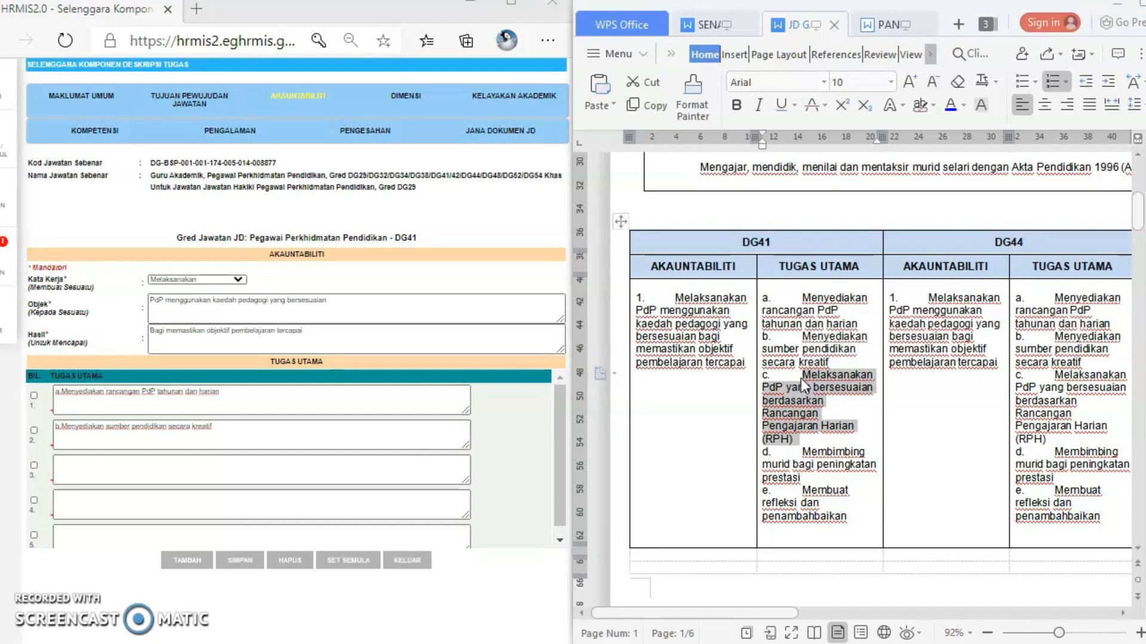
{"action": "left_click", "coordinate": [144, 472]}
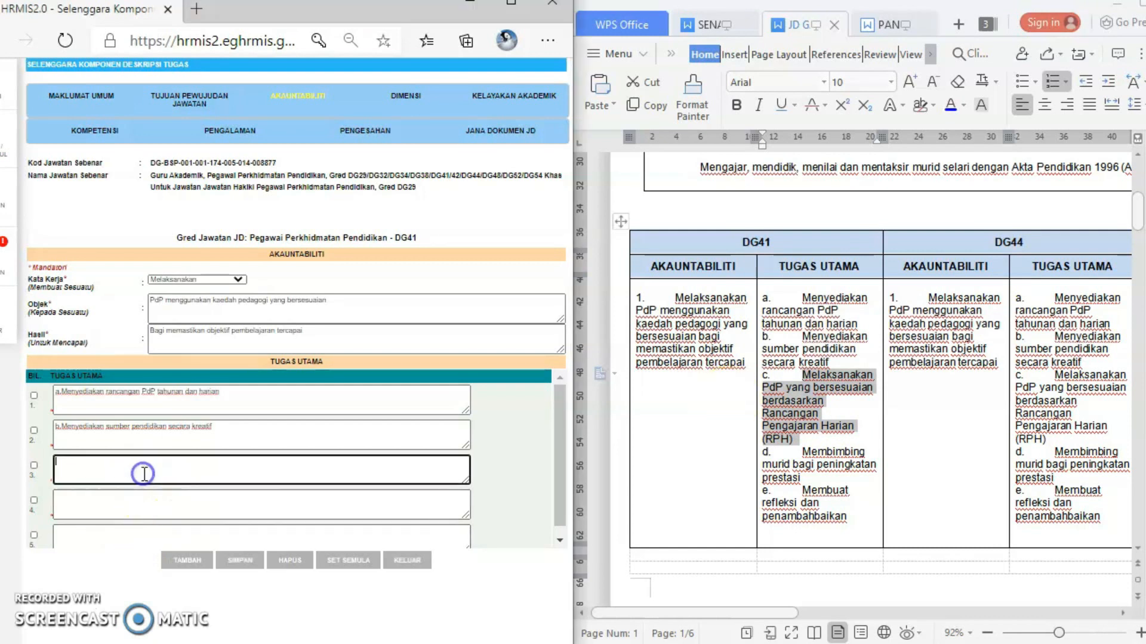
{"action": "key", "text": "ctrl+v"}
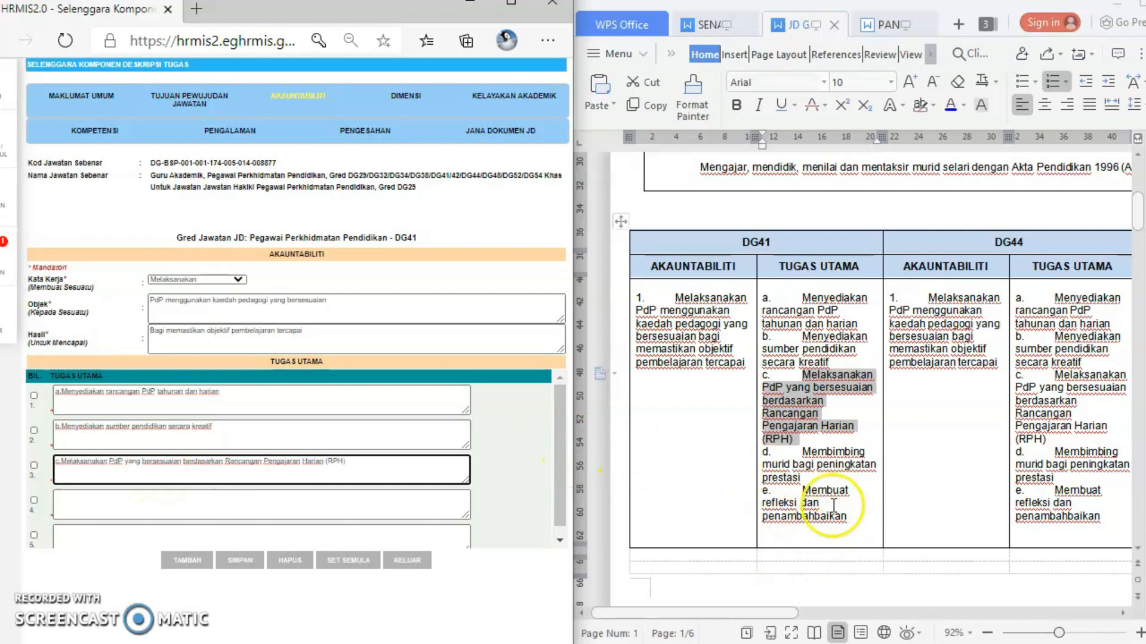
Copy DG41 Tugas Utama item d, "Membimbing murid bagi peningkatan prestasi", from the JD document into Tugas Utama row 4
{"action": "left_click_drag", "start_coordinate": [807, 478], "coordinate": [759, 454]}
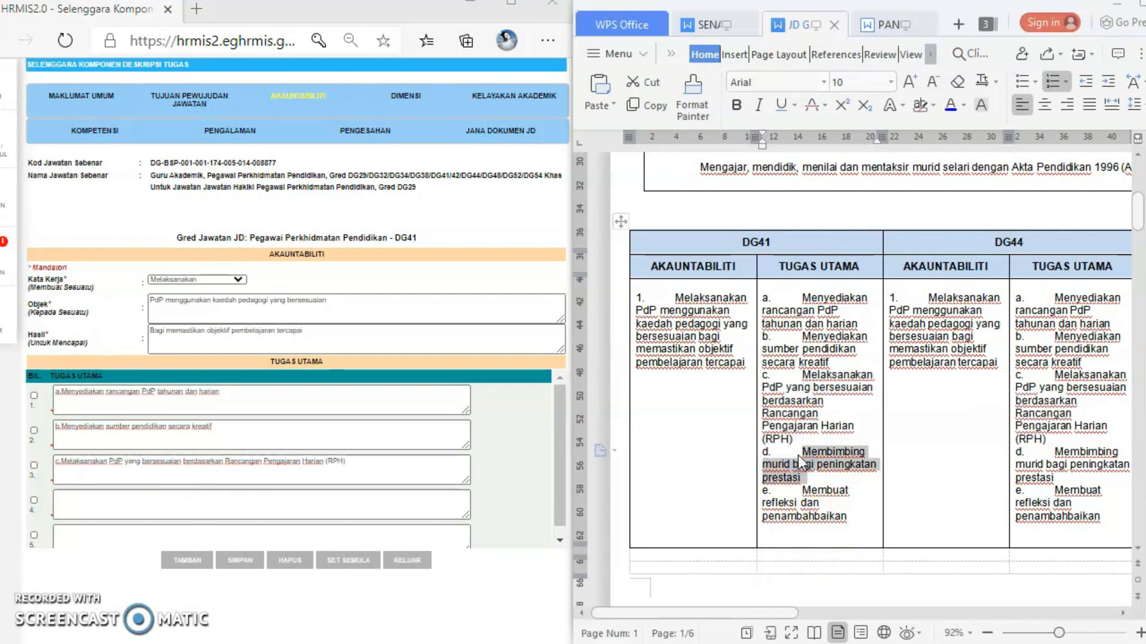
{"action": "left_click", "coordinate": [115, 507]}
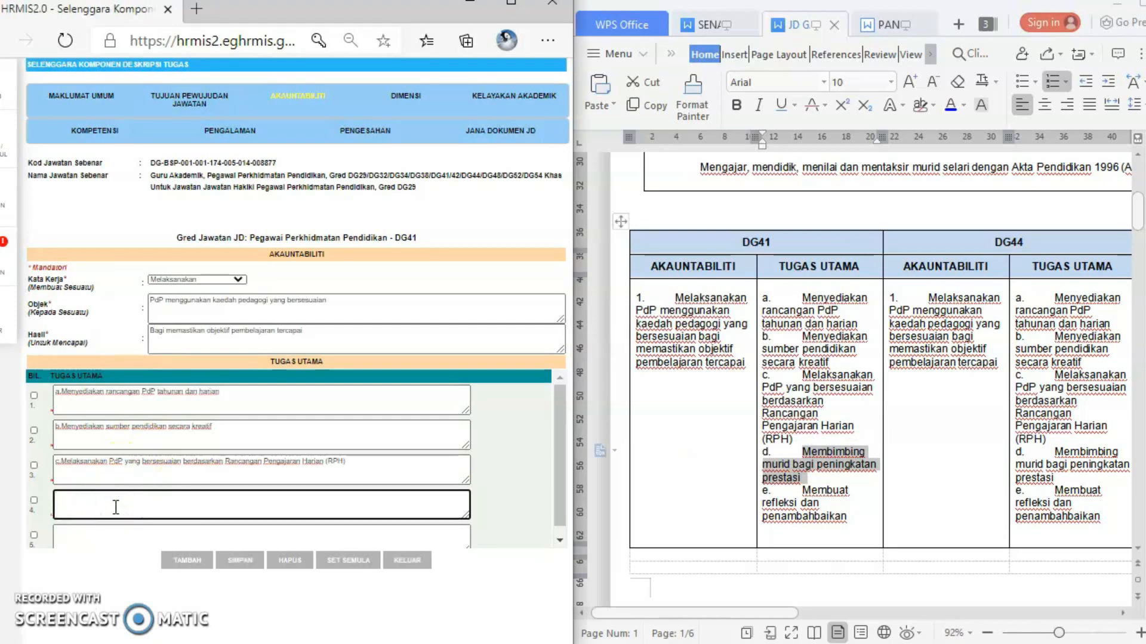
{"action": "key", "text": "ctrl+v"}
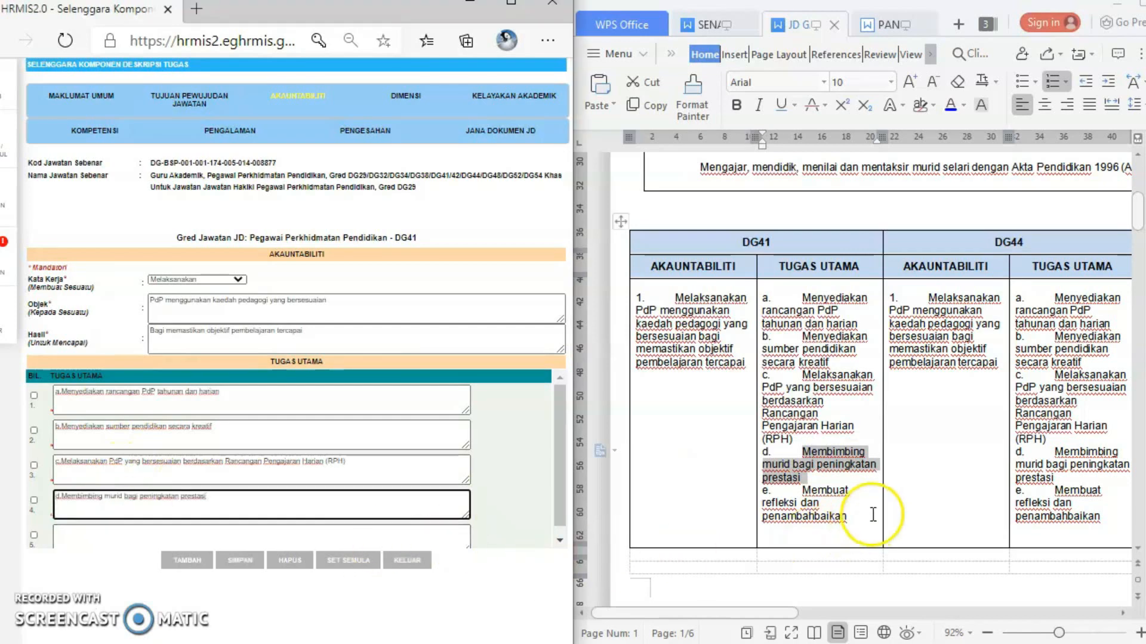
Copy DG41 Tugas Utama item e, "Membuat refleksi dan penambahbaikan", from the JD document into Tugas Utama row 5
{"action": "left_click_drag", "start_coordinate": [873, 514], "coordinate": [801, 500]}
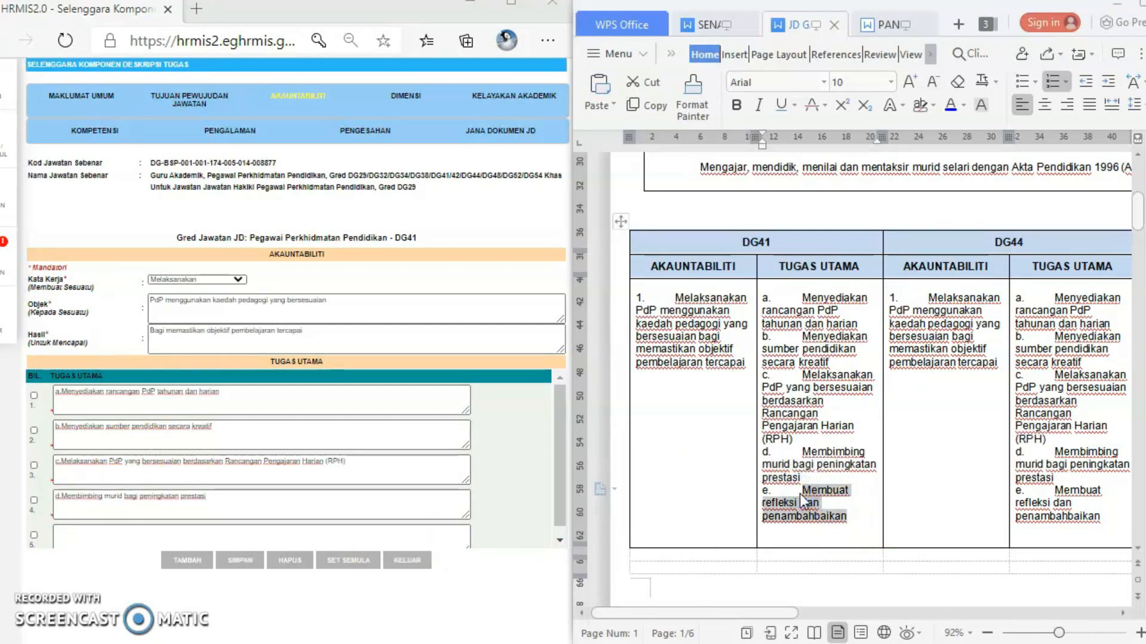
{"action": "left_click", "coordinate": [111, 540]}
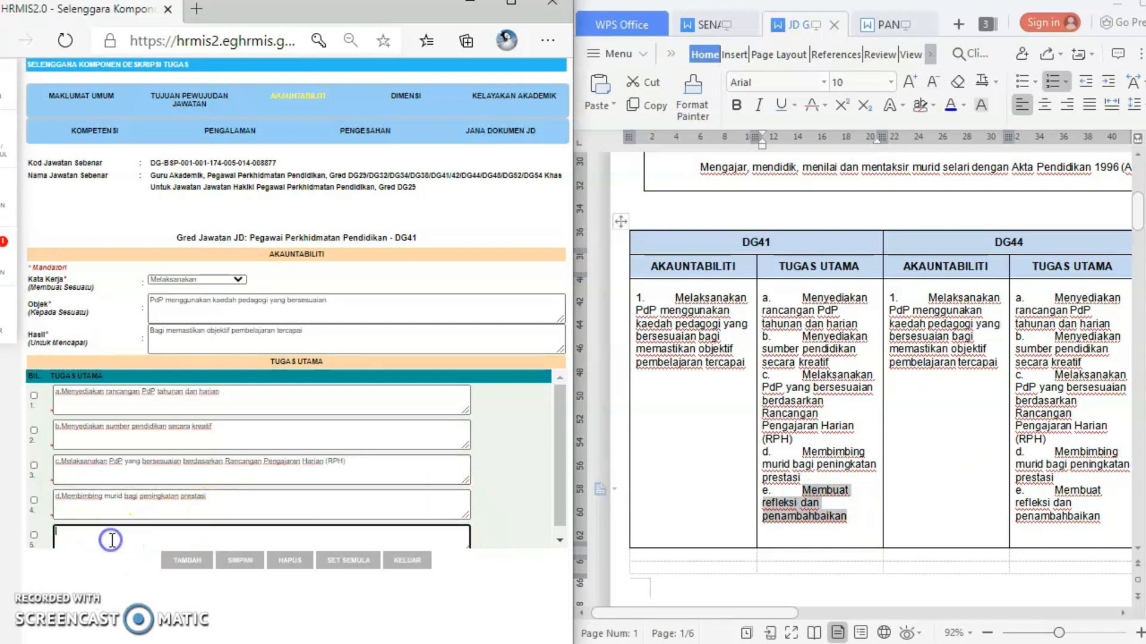
{"action": "key", "text": "ctrl+v"}
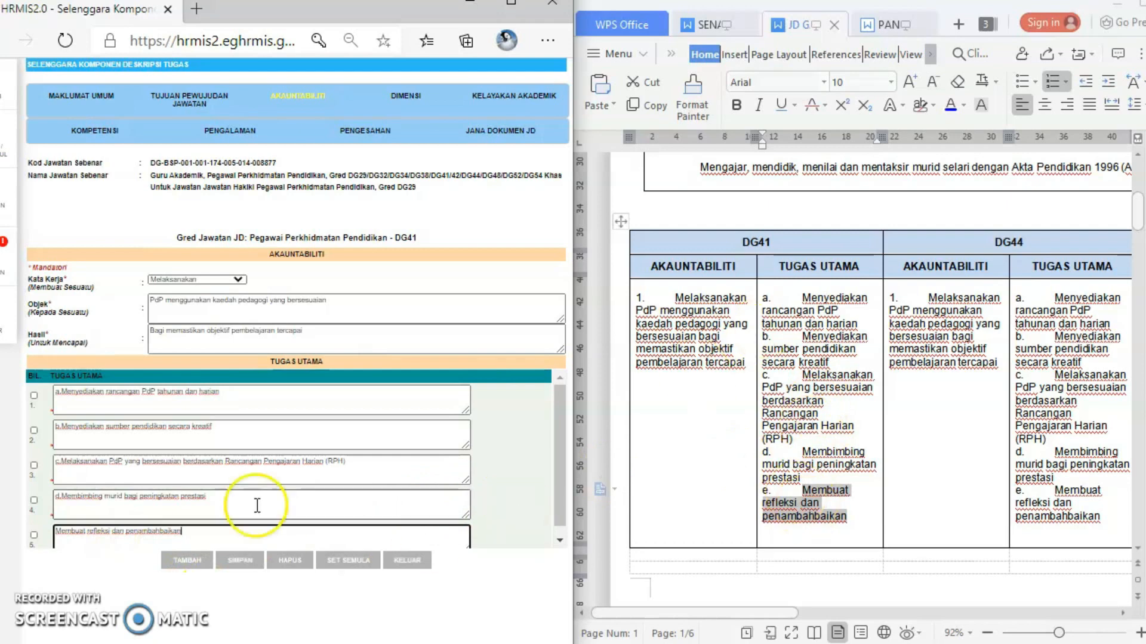
Save the first DG41 Akauntabiliti record with its five Tugas Utama entries and confirm the save
{"action": "left_click", "coordinate": [230, 563]}
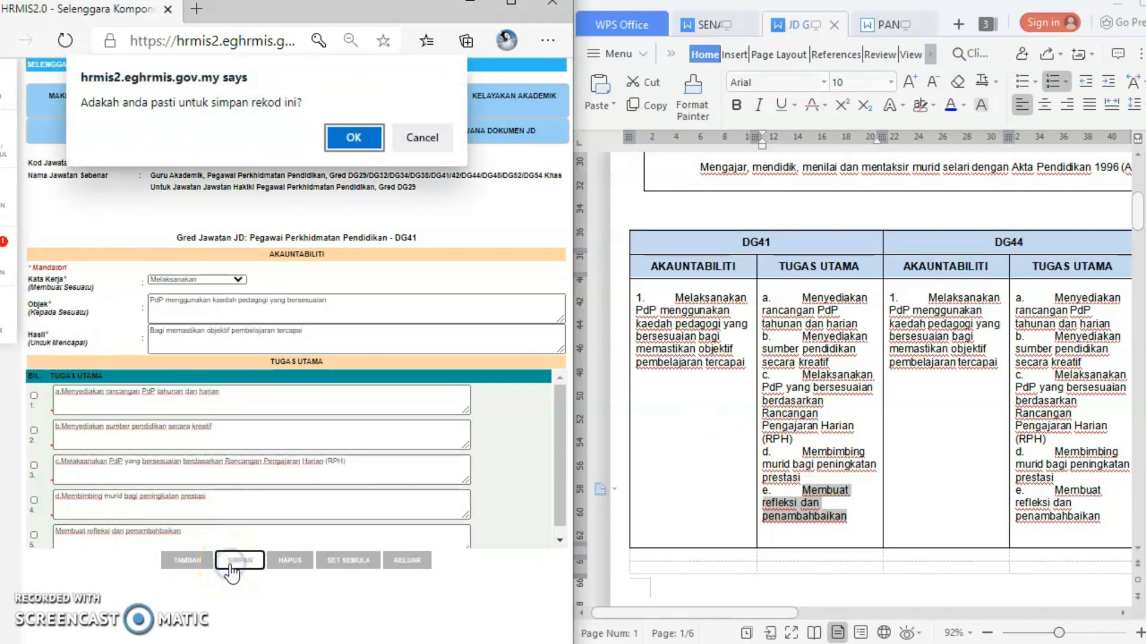
{"action": "left_click", "coordinate": [354, 137]}
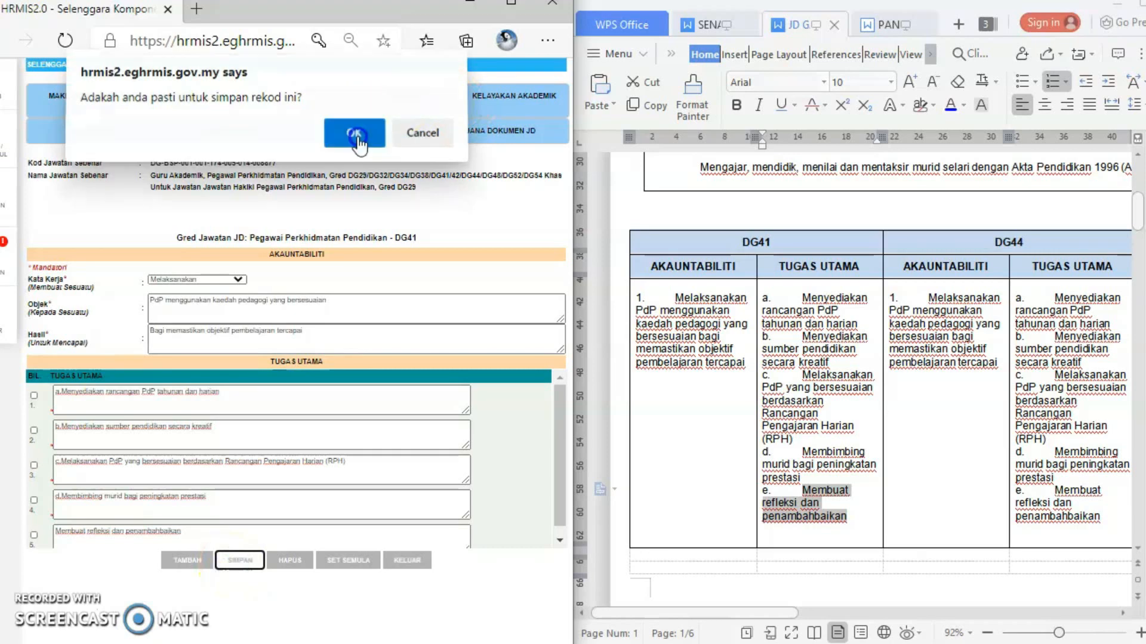
{"action": "left_click", "coordinate": [425, 139]}
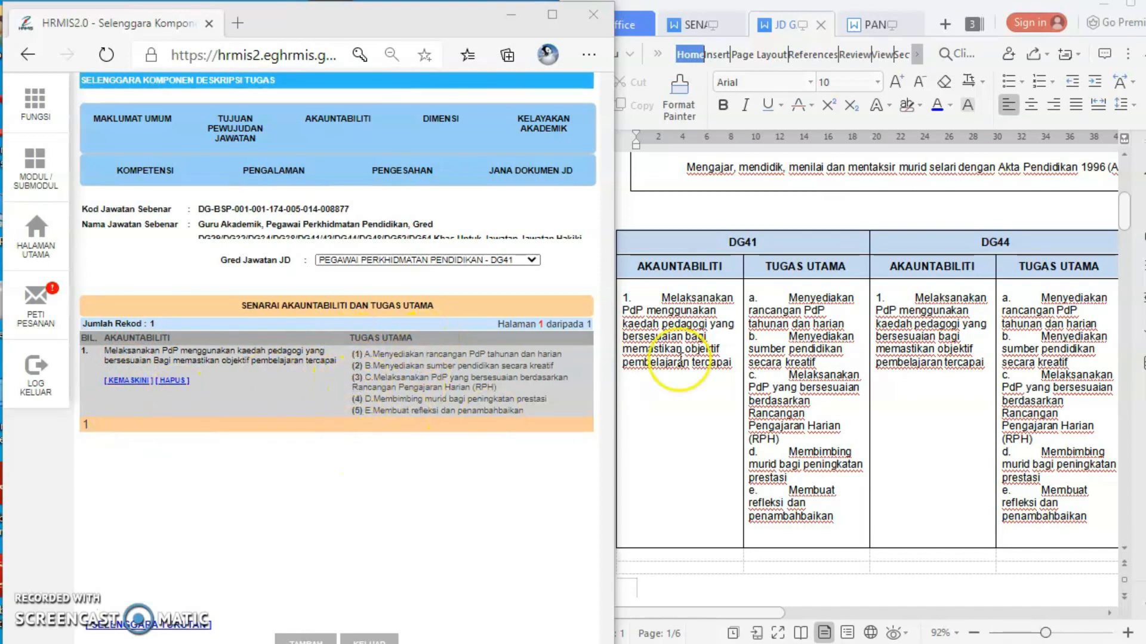
Start a second DG41 Akauntabiliti record for item 2 of the JD document and set its Kata Kerja to Melaksanakan
{"action": "left_click", "coordinate": [463, 506]}
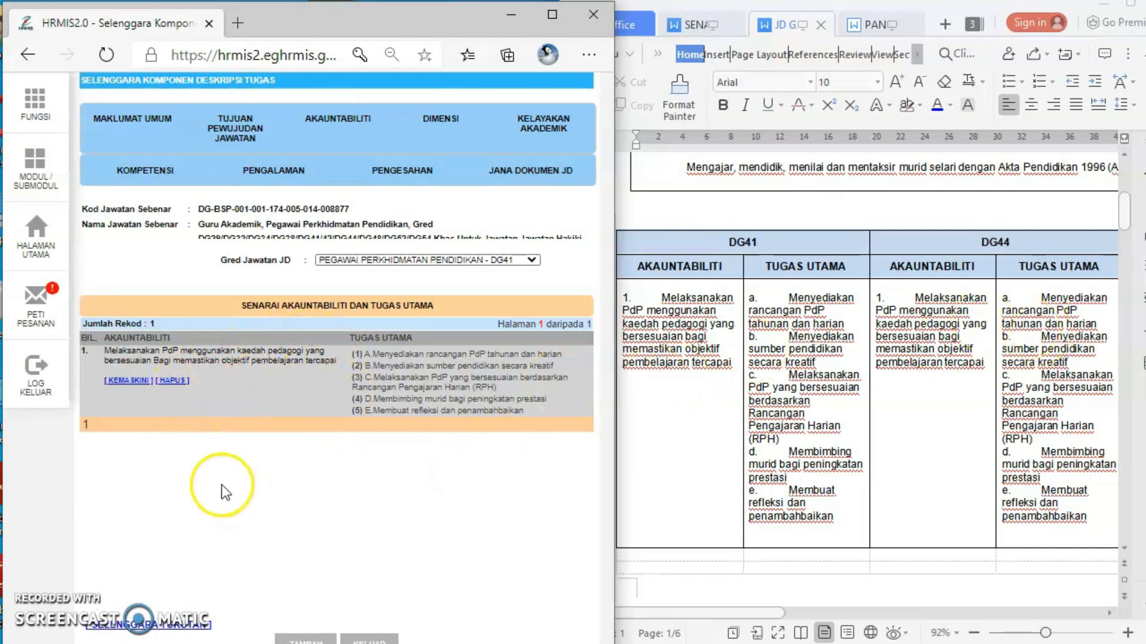
{"action": "left_click", "coordinate": [303, 637]}
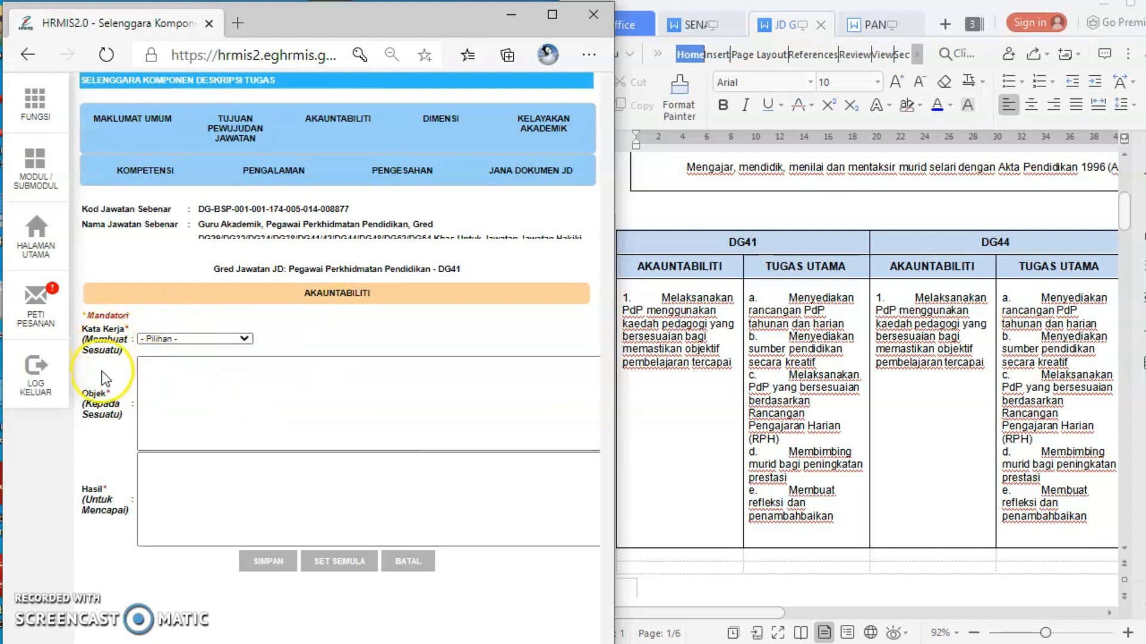
{"action": "left_click", "coordinate": [169, 411]}
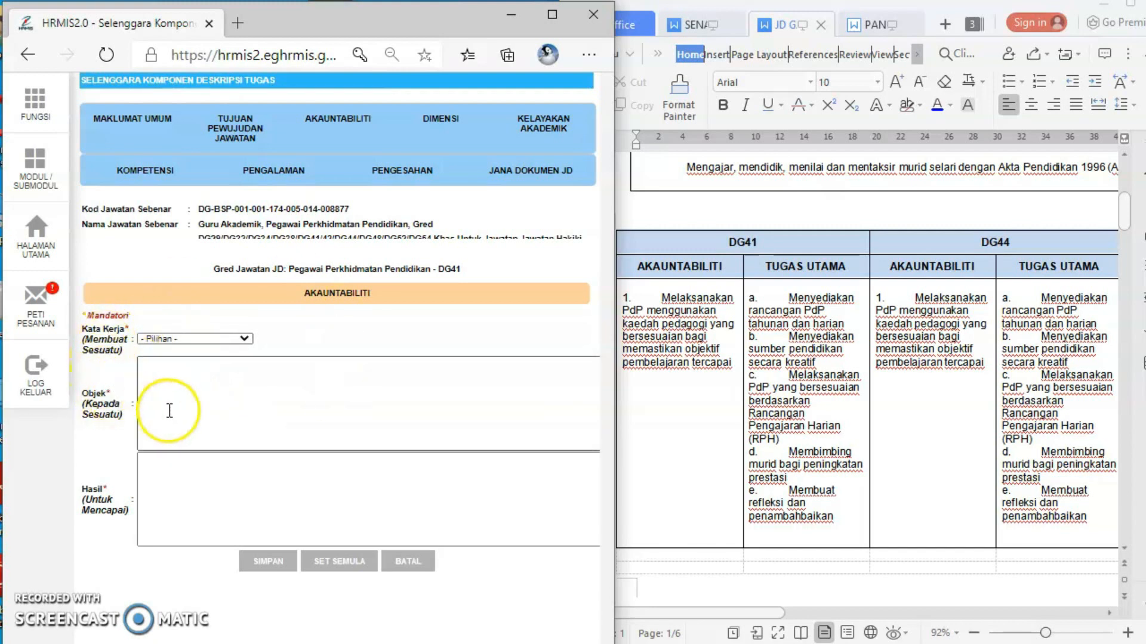
{"action": "left_click", "coordinate": [109, 492]}
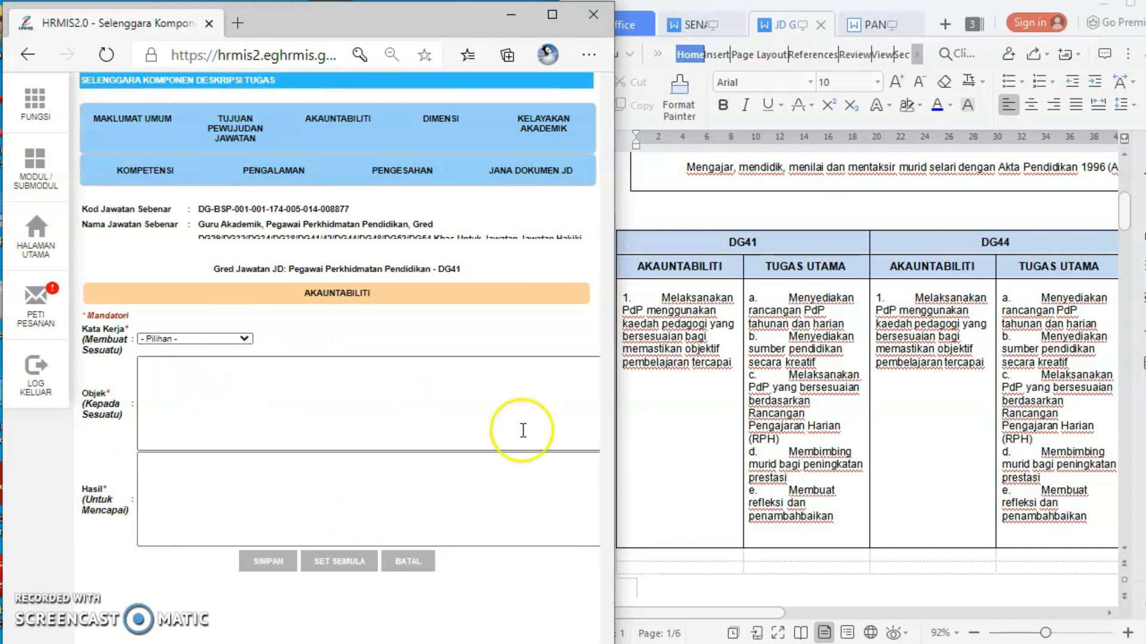
{"action": "left_click_drag", "start_coordinate": [1125, 218], "coordinate": [1134, 259]}
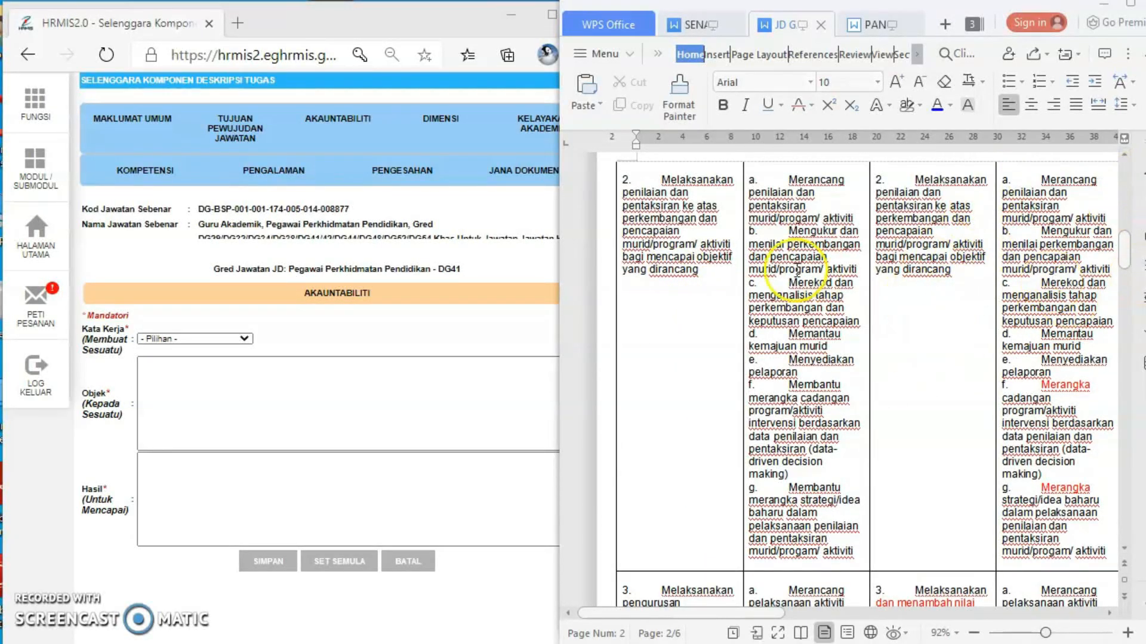
{"action": "left_click", "coordinate": [413, 412]}
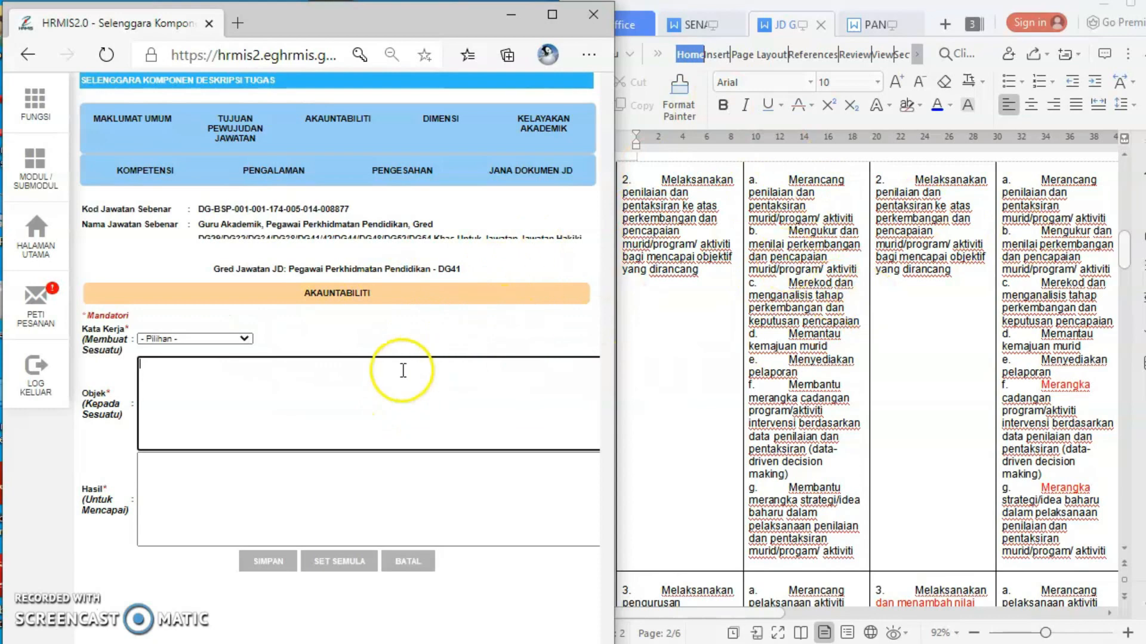
{"action": "left_click", "coordinate": [244, 340]}
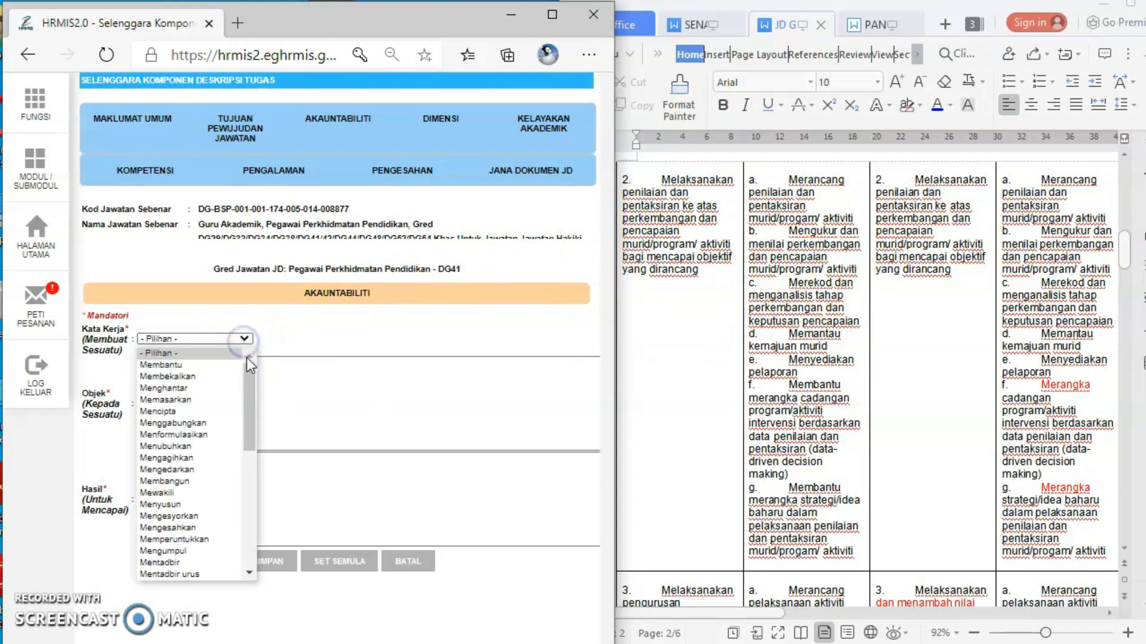
{"action": "left_click_drag", "start_coordinate": [248, 364], "coordinate": [250, 510]}
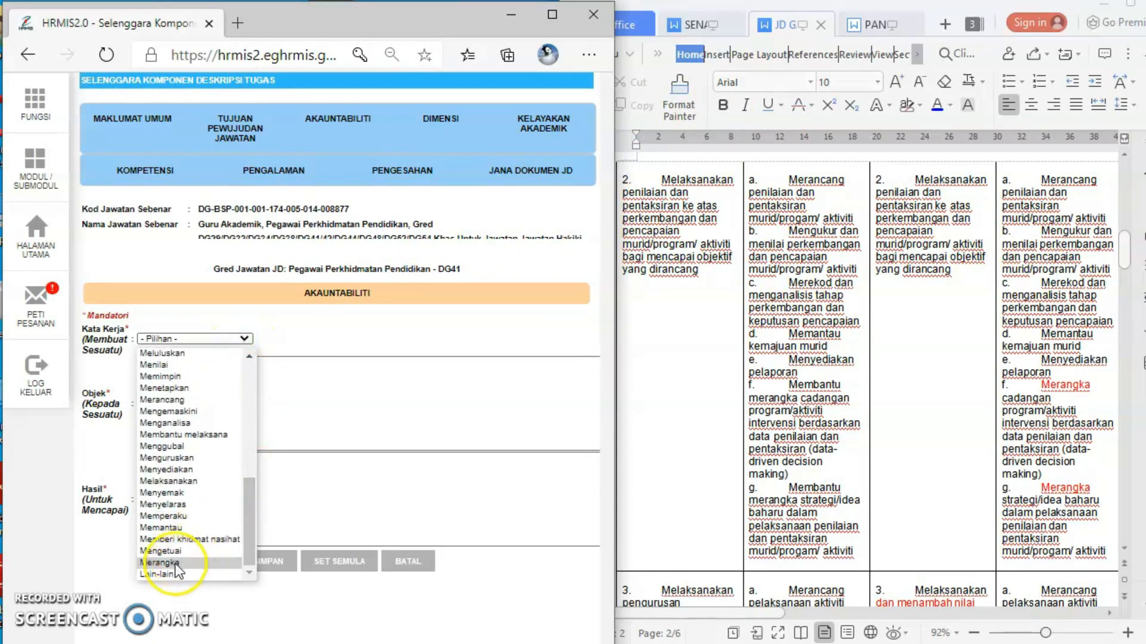
{"action": "left_click", "coordinate": [187, 482]}
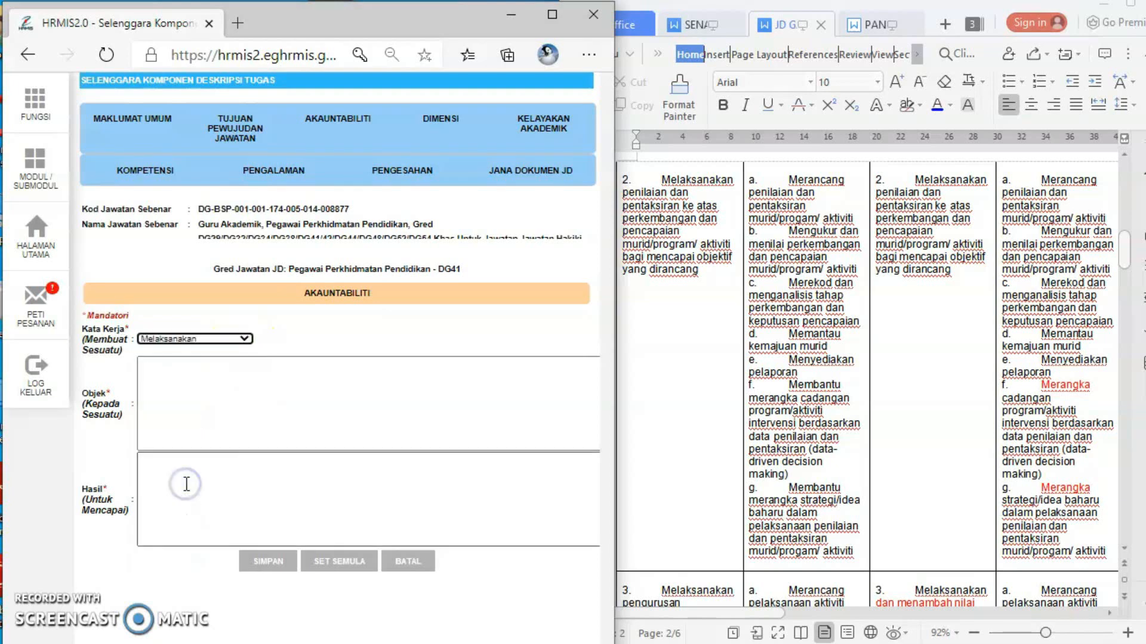
Copy "penilaian dan pentaksiran ke atas perkembangan dan pencapaian murid/program/ aktiviti" from DG41 Akauntabiliti item 2 in the JD document into Objek
{"action": "left_click", "coordinate": [186, 403]}
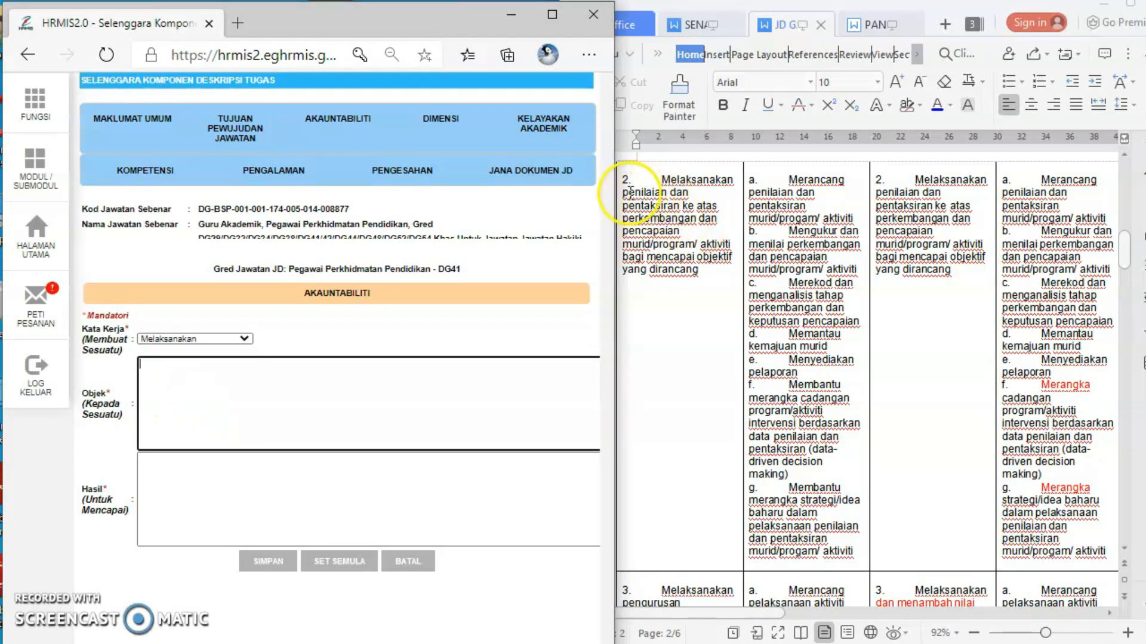
{"action": "left_click_drag", "start_coordinate": [624, 192], "coordinate": [733, 242]}
{"action": "key", "text": "ctrl+c"}
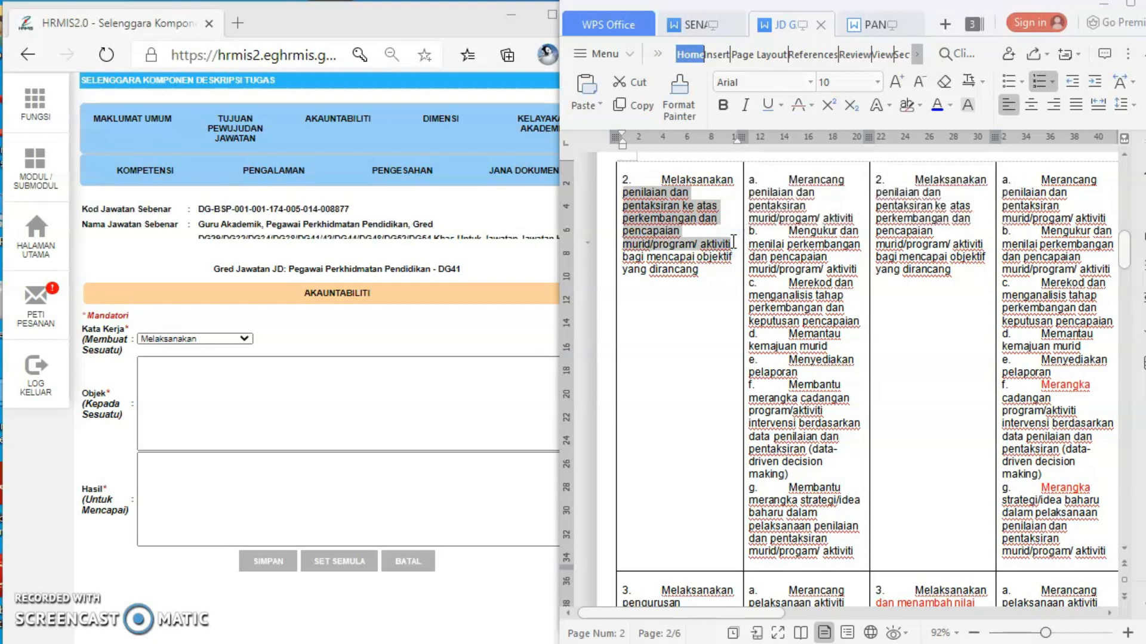
{"action": "left_click", "coordinate": [172, 392]}
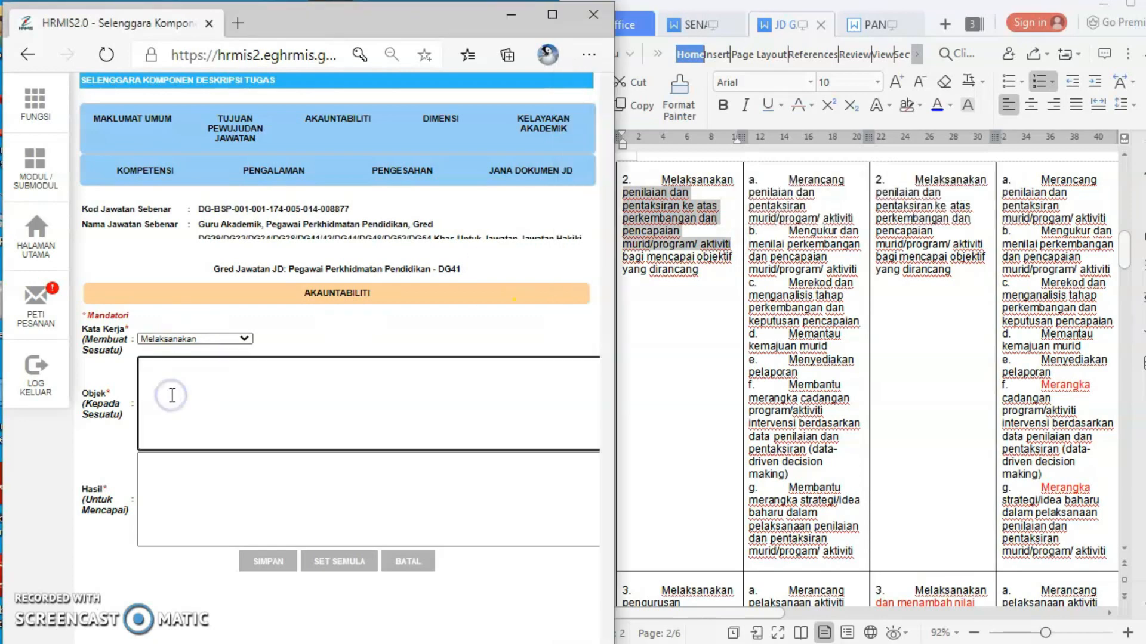
{"action": "key", "text": "ctrl+v"}
{"action": "left_click", "coordinate": [499, 271]}
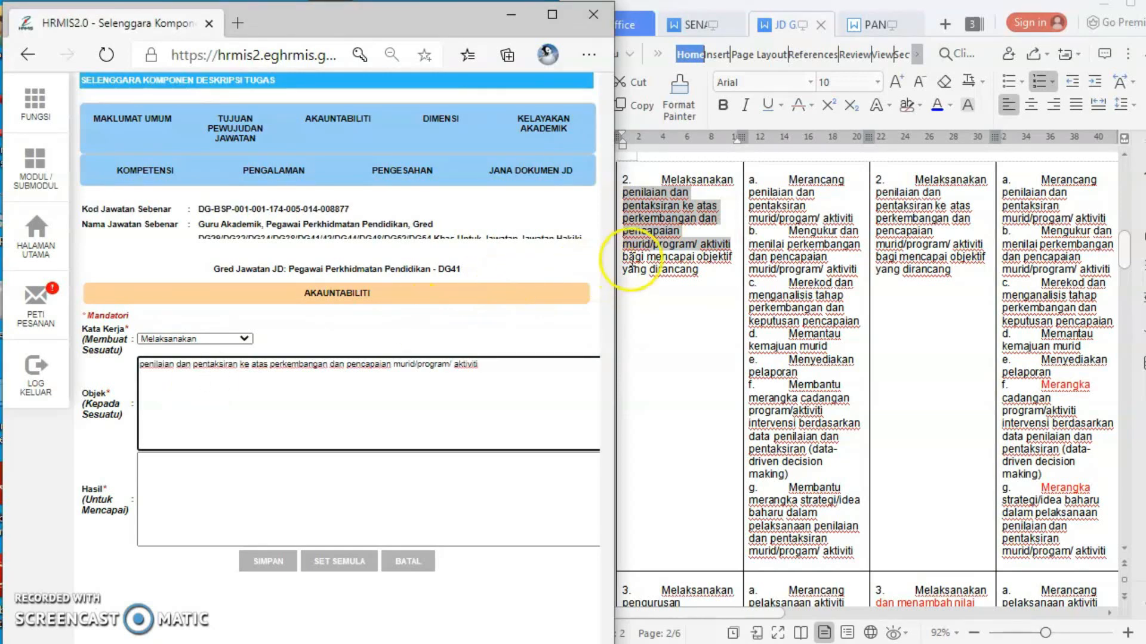
Fill in Hasil with "Bagi mencapai objektif yang dirancang" from DG41 Akauntabiliti item 2 in the JD document
{"action": "left_click", "coordinate": [636, 258]}
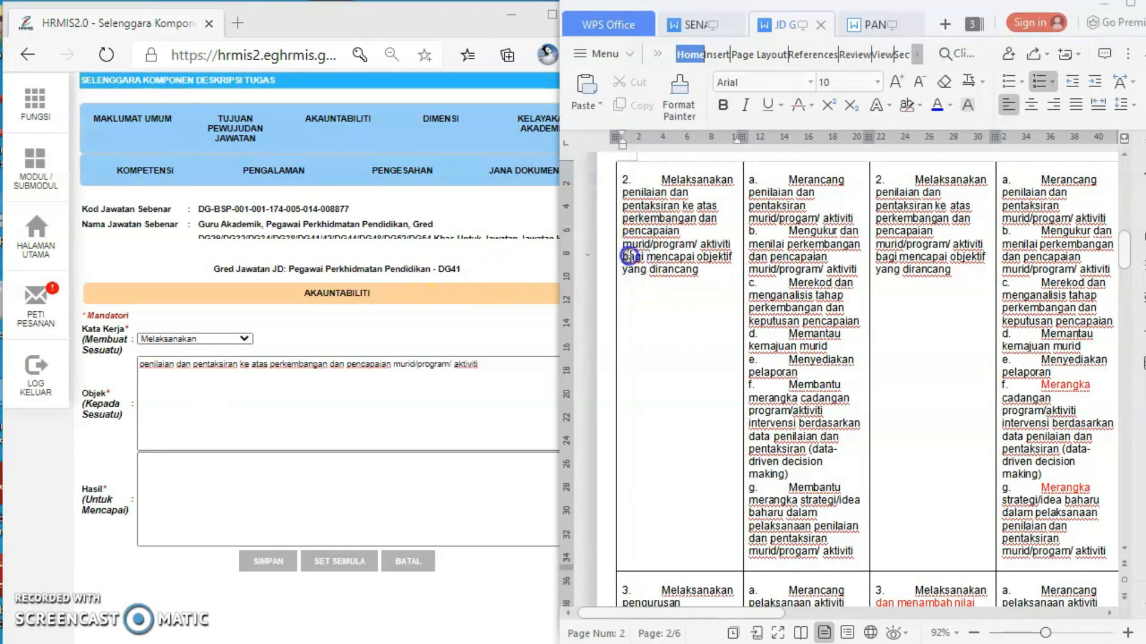
{"action": "left_click_drag", "start_coordinate": [629, 257], "coordinate": [724, 268]}
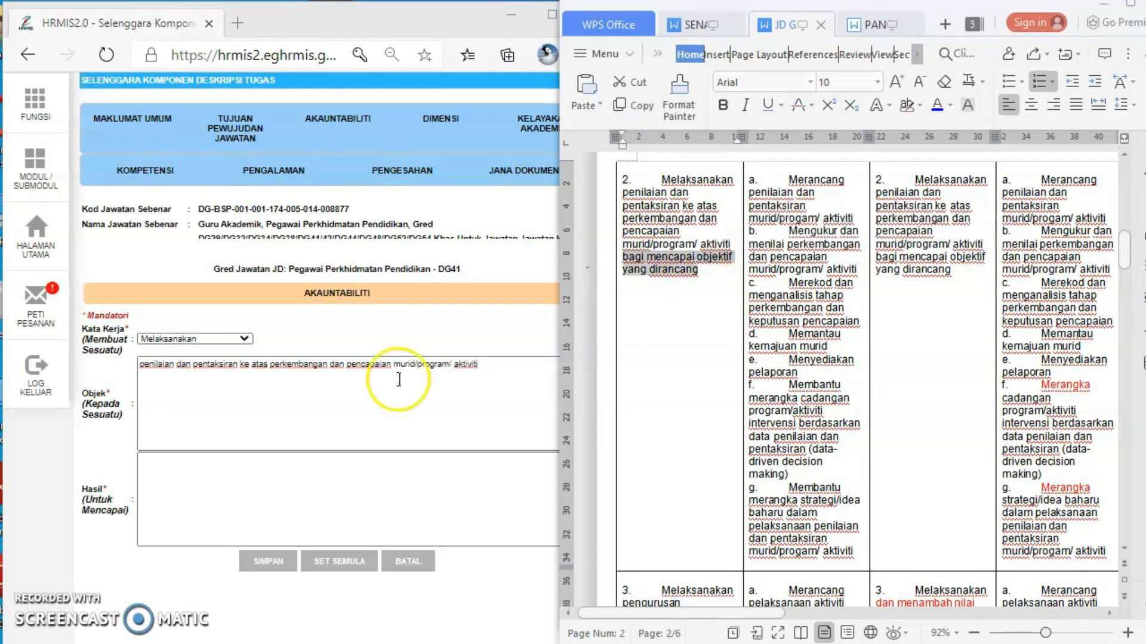
{"action": "left_click", "coordinate": [259, 464]}
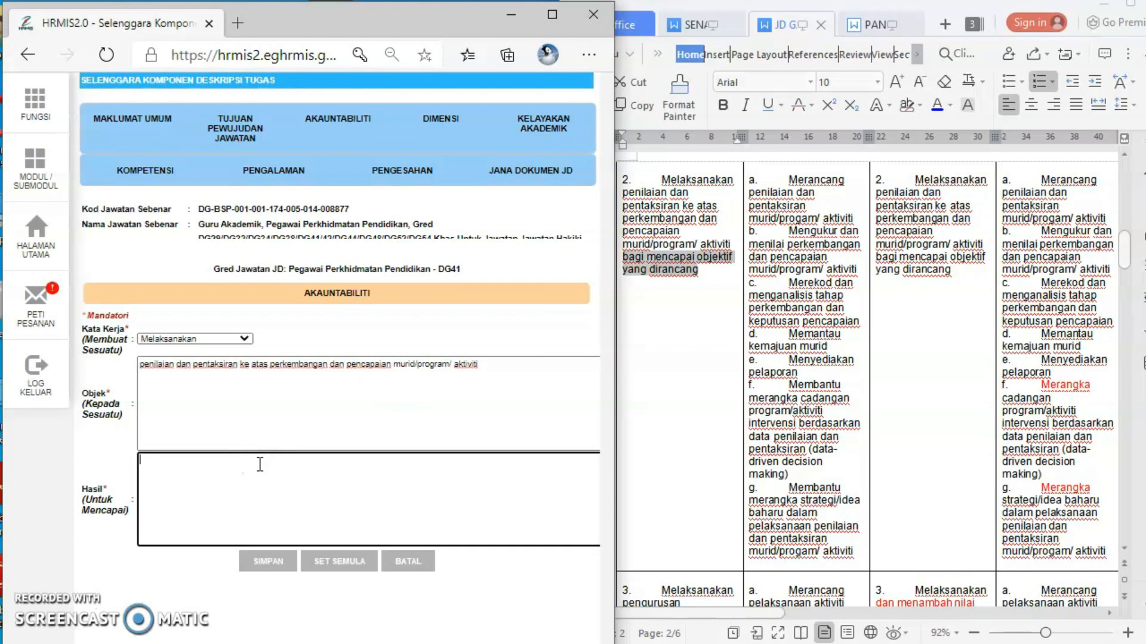
{"action": "type", "text": "Bagi mencapai objektif yang dirancang"}
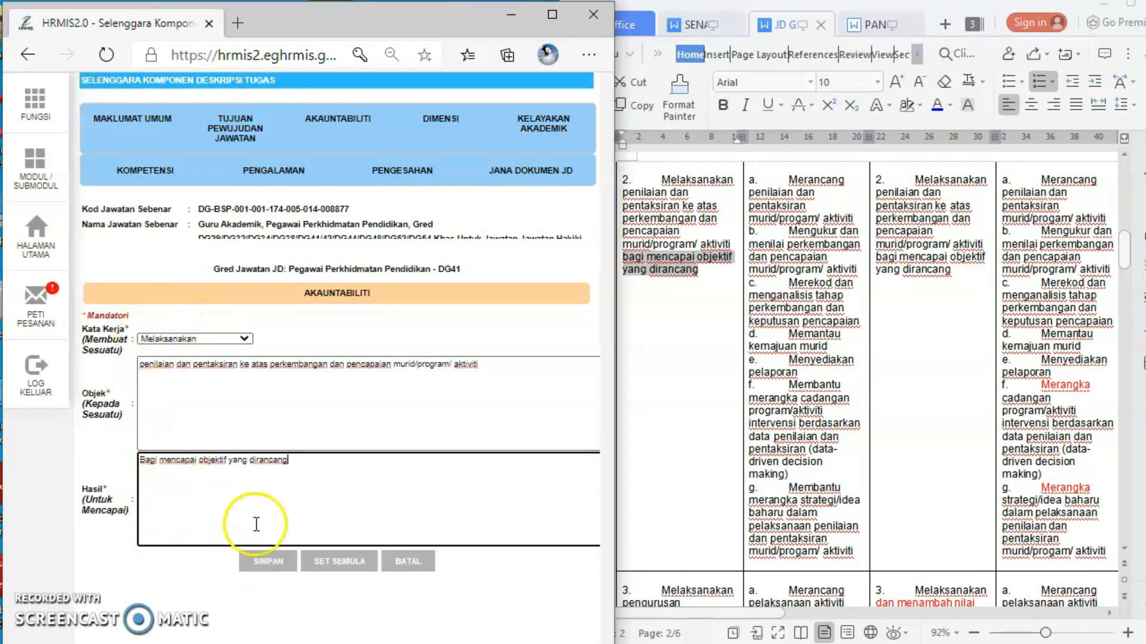
Save the second DG41 Akauntabiliti record and confirm the save
{"action": "left_click", "coordinate": [265, 561]}
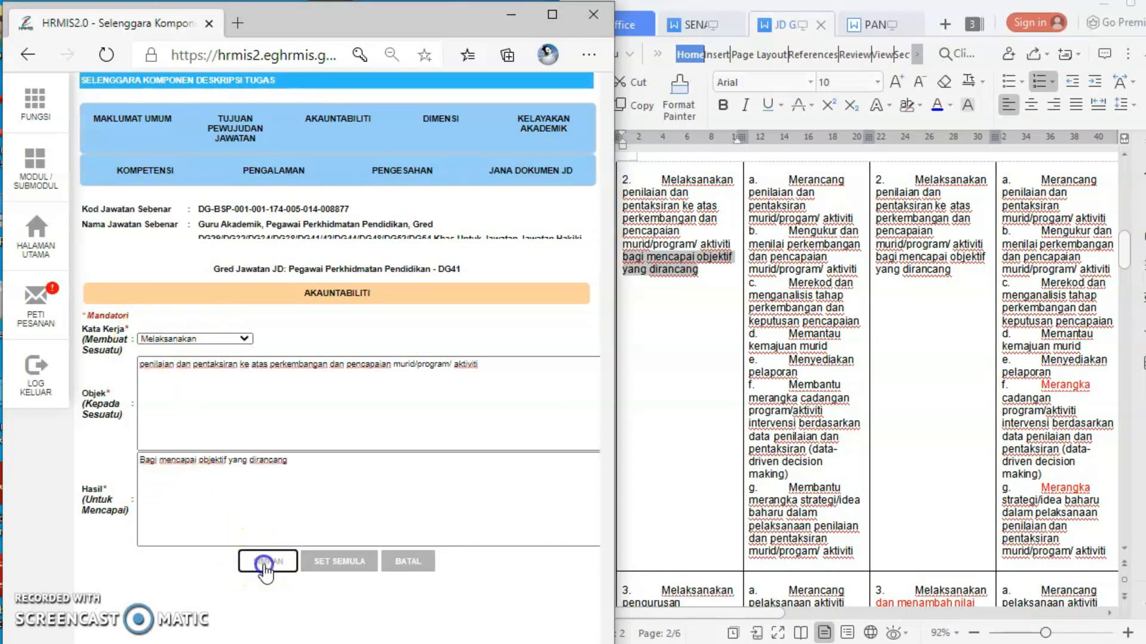
{"action": "left_click", "coordinate": [370, 153]}
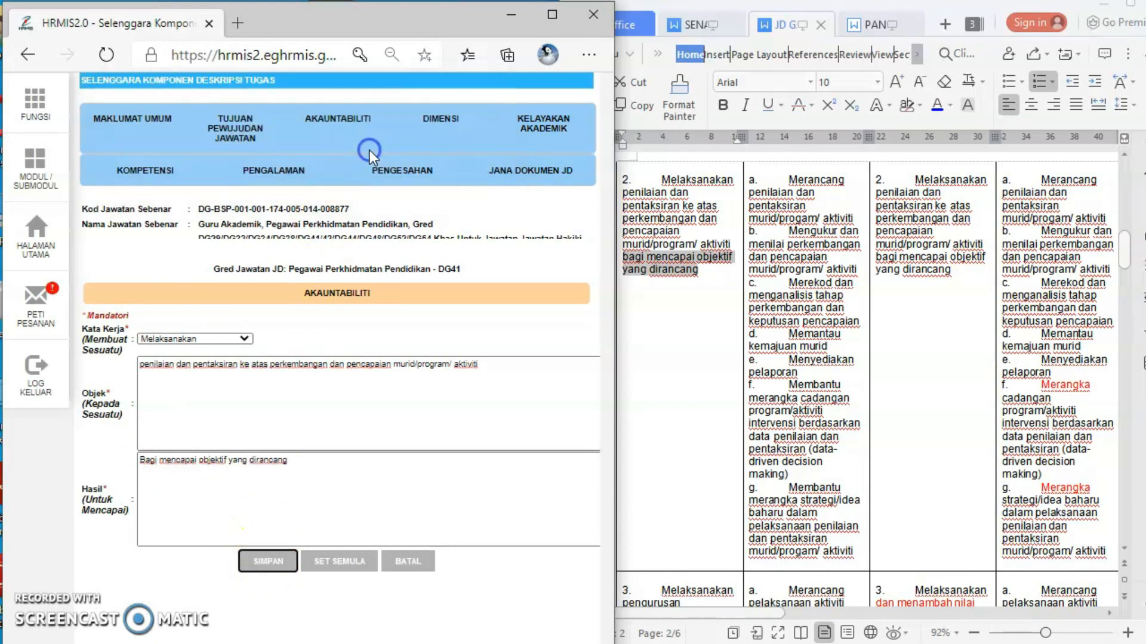
{"action": "left_click", "coordinate": [465, 151]}
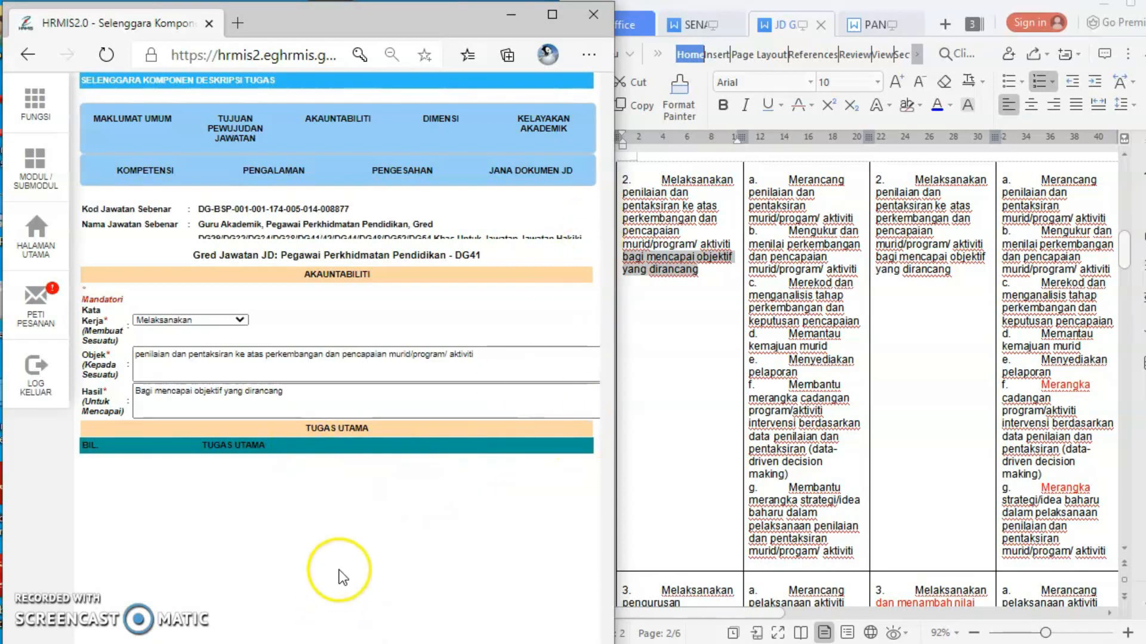
Add seven blank Tugas Utama rows to the second DG41 Akauntabiliti record
{"action": "key", "text": "ctrl+minus"}
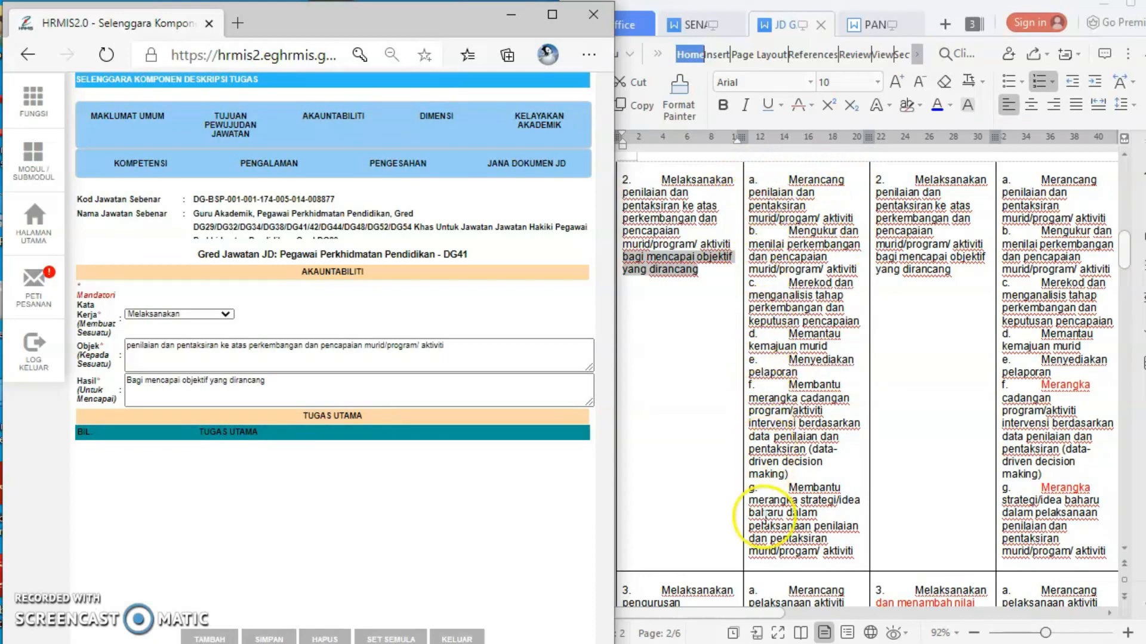
{"action": "left_click", "coordinate": [221, 639]}
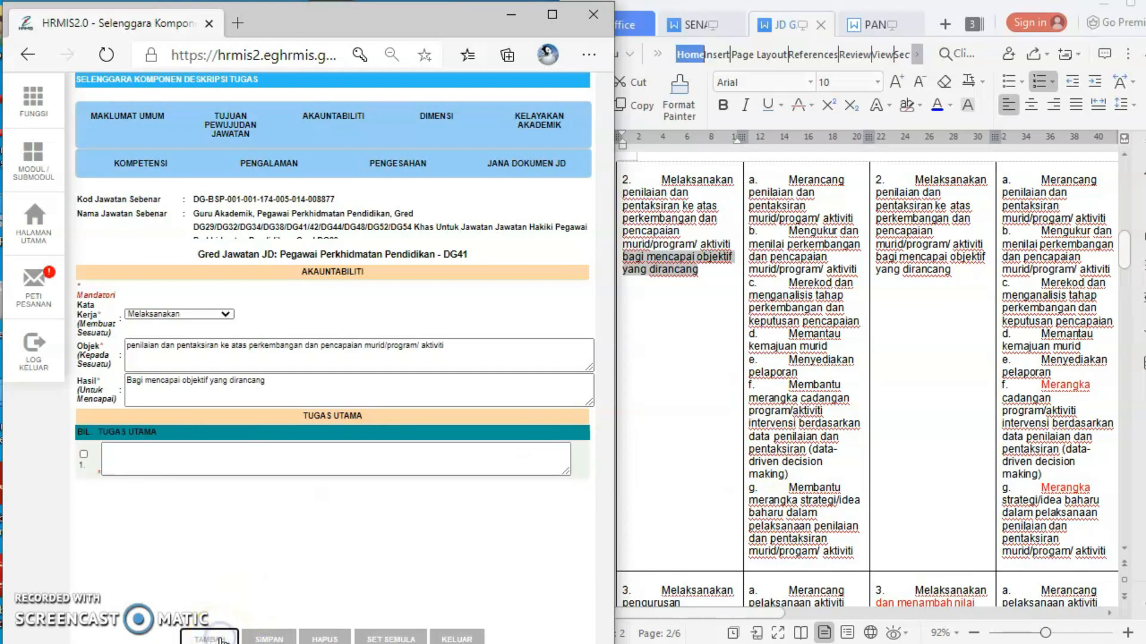
{"action": "left_click", "coordinate": [220, 640]}
{"action": "left_click", "coordinate": [221, 640]}
{"action": "left_click", "coordinate": [220, 640]}
{"action": "left_click", "coordinate": [221, 639]}
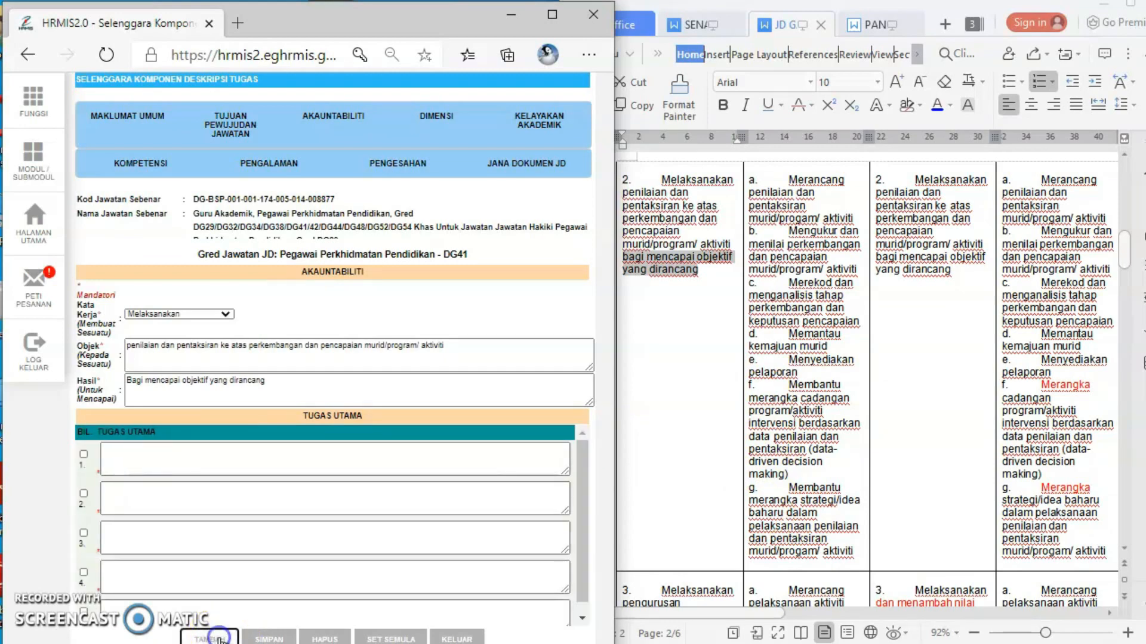
{"action": "left_click", "coordinate": [221, 639]}
{"action": "left_click", "coordinate": [221, 640]}
{"action": "mouse_move", "coordinate": [581, 489]}
{"action": "left_mouse_down"}
{"action": "mouse_move", "coordinate": [582, 567]}
{"action": "mouse_move", "coordinate": [583, 488]}
{"action": "left_mouse_up"}
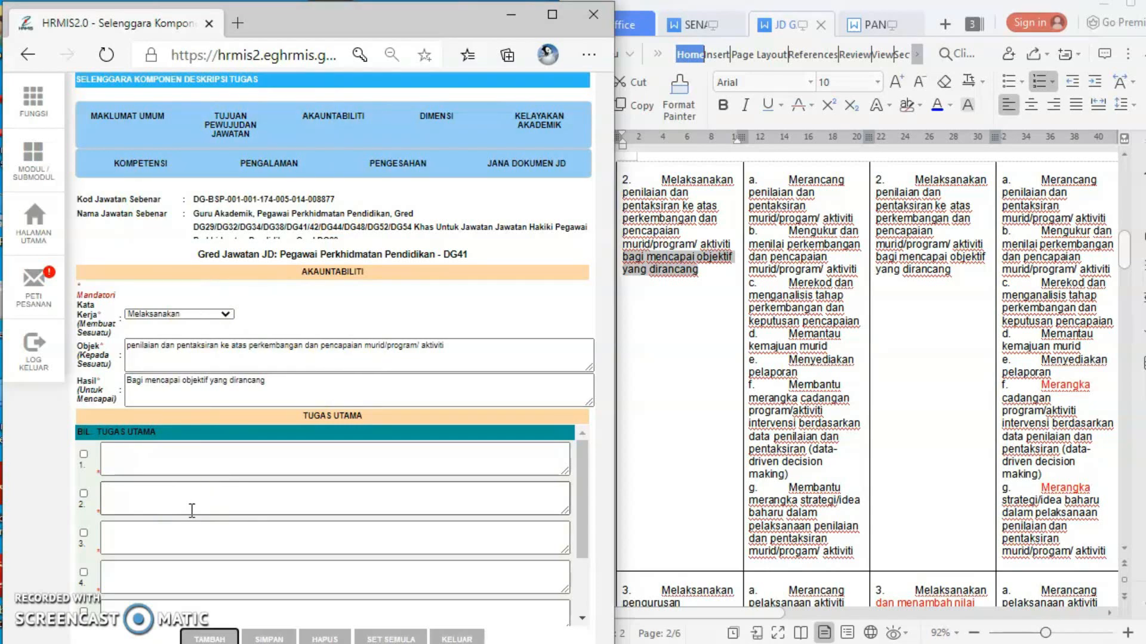
Copy "a.Merancang penilaian dan pentaksiran murid/progam/ aktiviti" from DG41 item 2 in the JD document into Tugas Utama row 1
{"action": "left_click", "coordinate": [711, 422]}
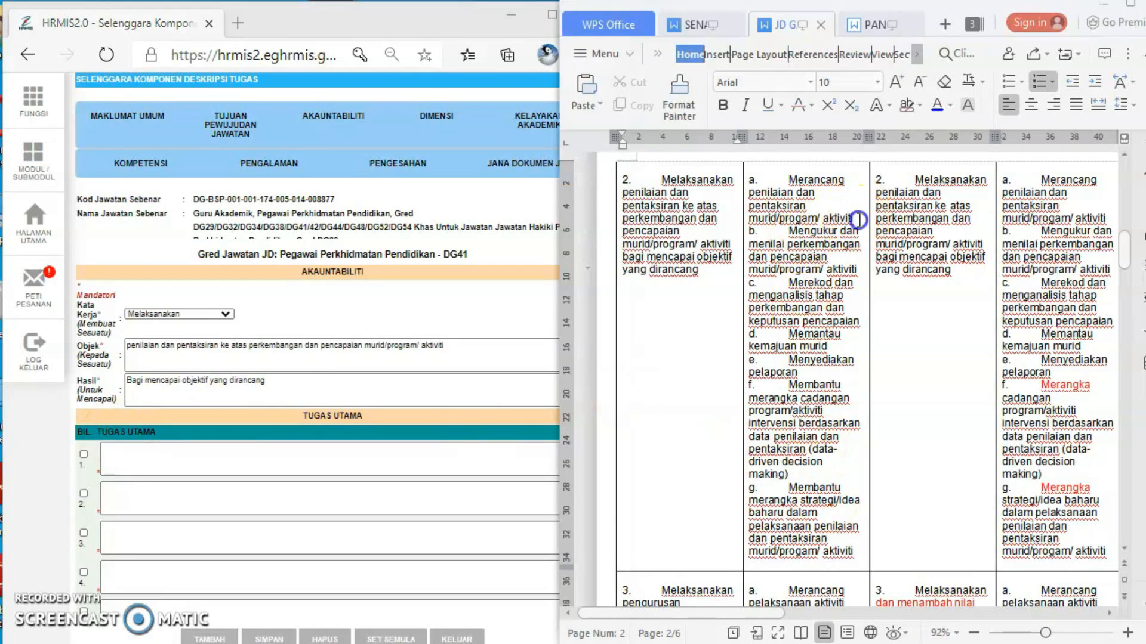
{"action": "left_click_drag", "start_coordinate": [860, 220], "coordinate": [749, 179]}
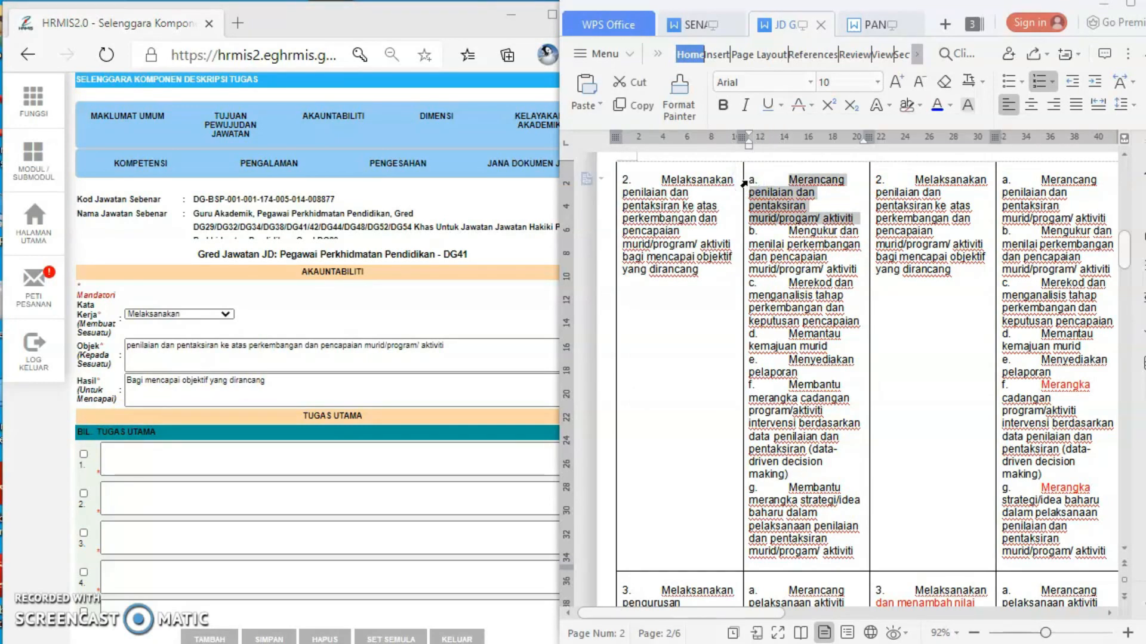
{"action": "left_click", "coordinate": [187, 449]}
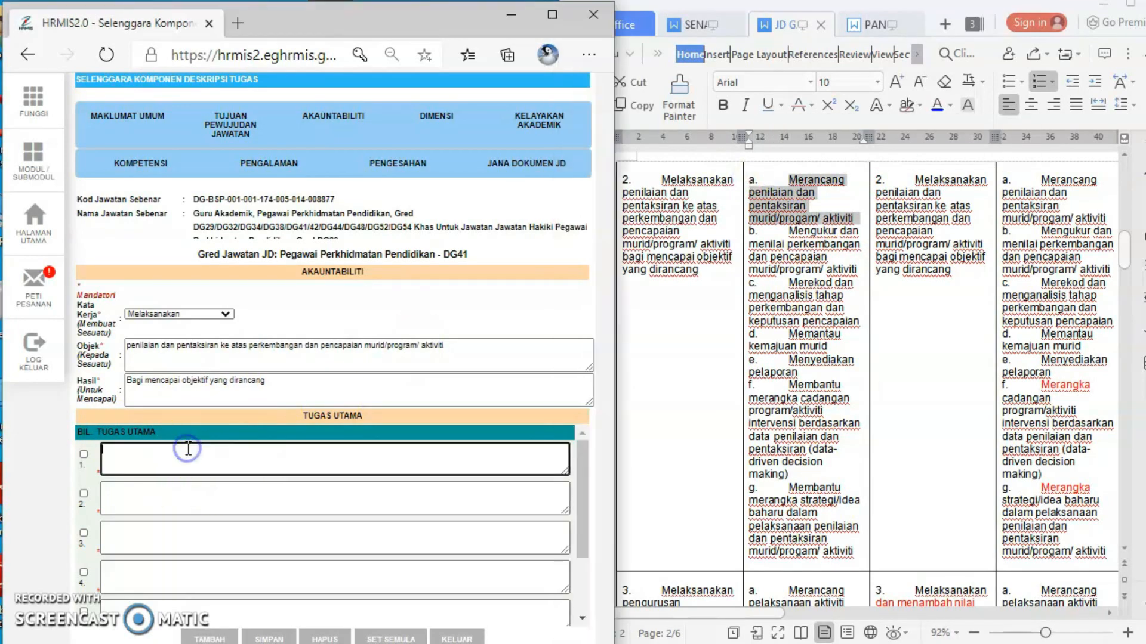
{"action": "type", "text": "a.Merancang penilaian dan pentaksiran murid/progam/ aktiviti"}
{"action": "left_click", "coordinate": [426, 410]}
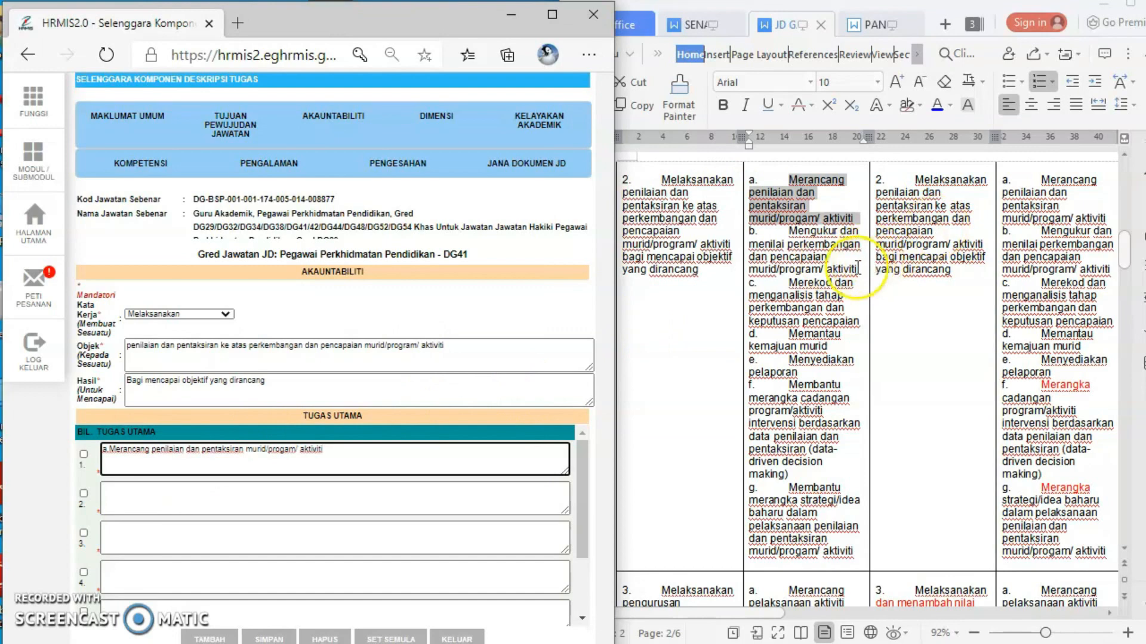
Copy "b.Mengukur dan menilai perkembangan dan pencapaian murid/program/ aktiviti" from the JD document into Tugas Utama row 2
{"action": "left_click_drag", "start_coordinate": [858, 270], "coordinate": [742, 238]}
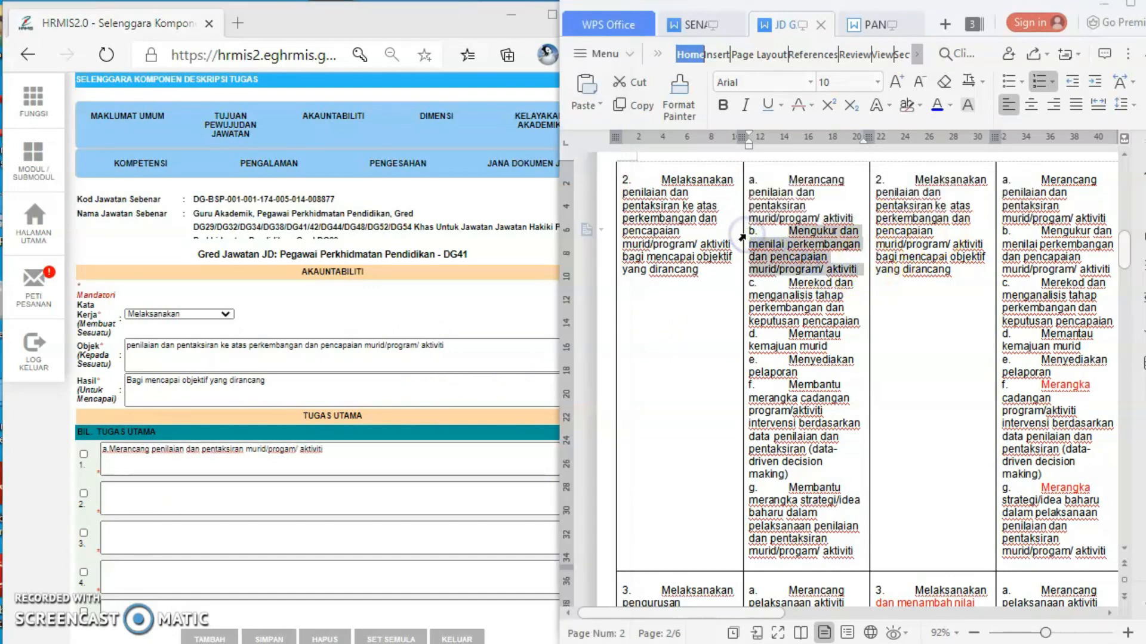
{"action": "left_click", "coordinate": [300, 500]}
{"action": "type", "text": "b.Mengukur dan menilai perkembangan dan pencapaian murid/program/ aktiviti"}
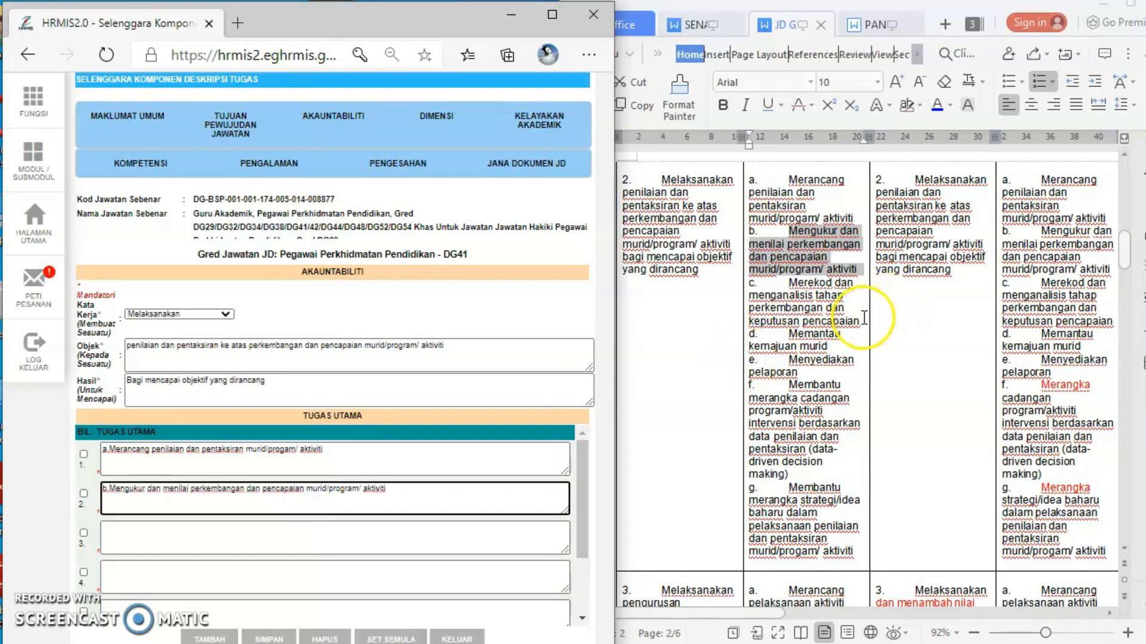
Copy "c.Merekod dan menganalisis tahap perkembangan dan keputusan pencapaian" from the JD document into Tugas Utama row 3
{"action": "left_click_drag", "start_coordinate": [860, 322], "coordinate": [758, 288]}
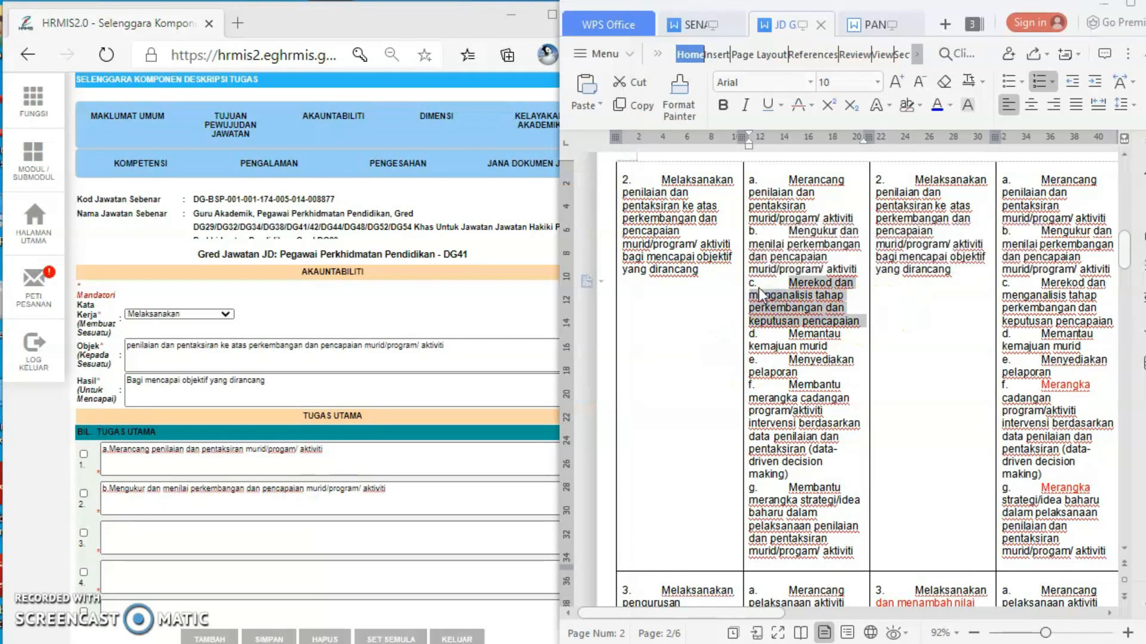
{"action": "left_click", "coordinate": [248, 537]}
{"action": "type", "text": "c.Merekod dan menganalisis tahap perkembangan dan keputusan pencapaian"}
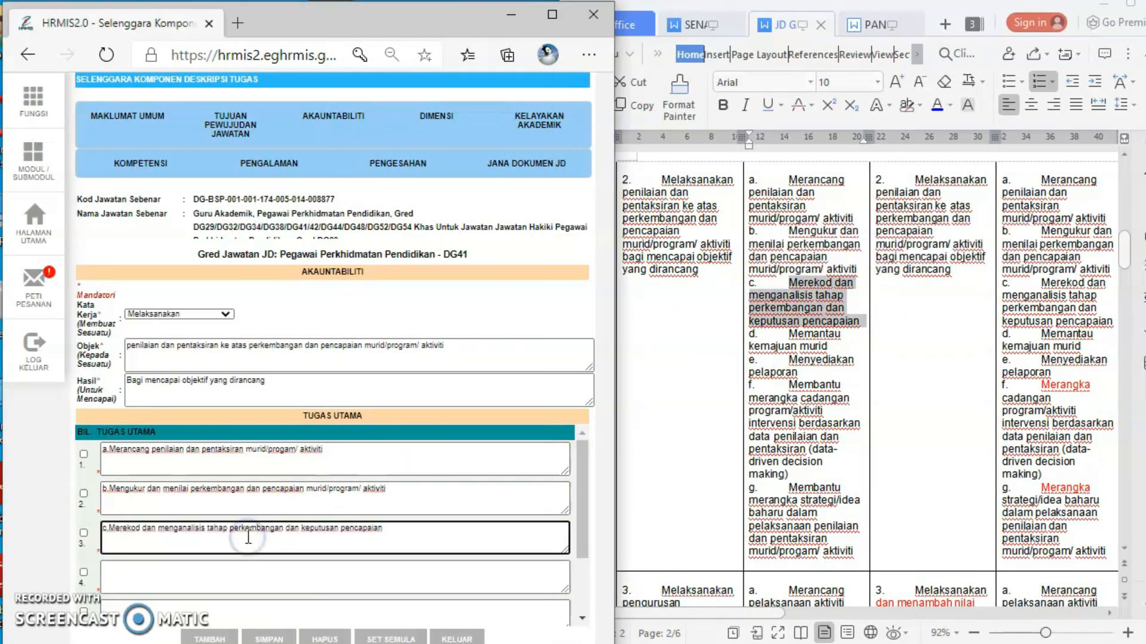
Copy "d.Memantau kemajuan murid" and "e.Menyediakan pelaporan" from the JD document into Tugas Utama rows 4 and 5
{"action": "left_click_drag", "start_coordinate": [829, 346], "coordinate": [746, 338]}
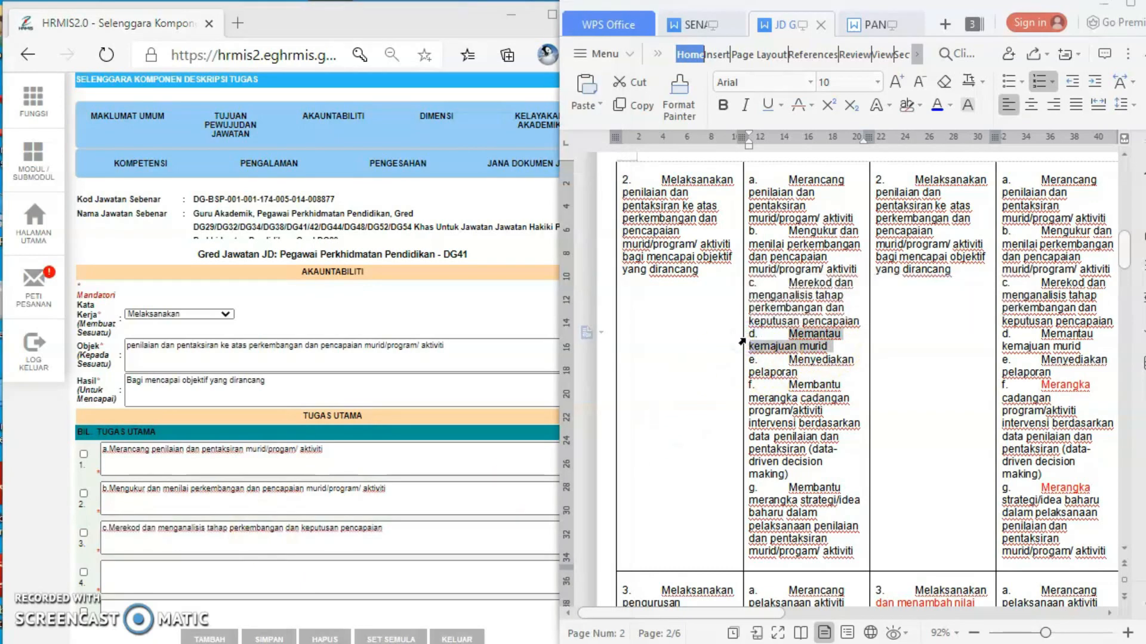
{"action": "left_click", "coordinate": [343, 574]}
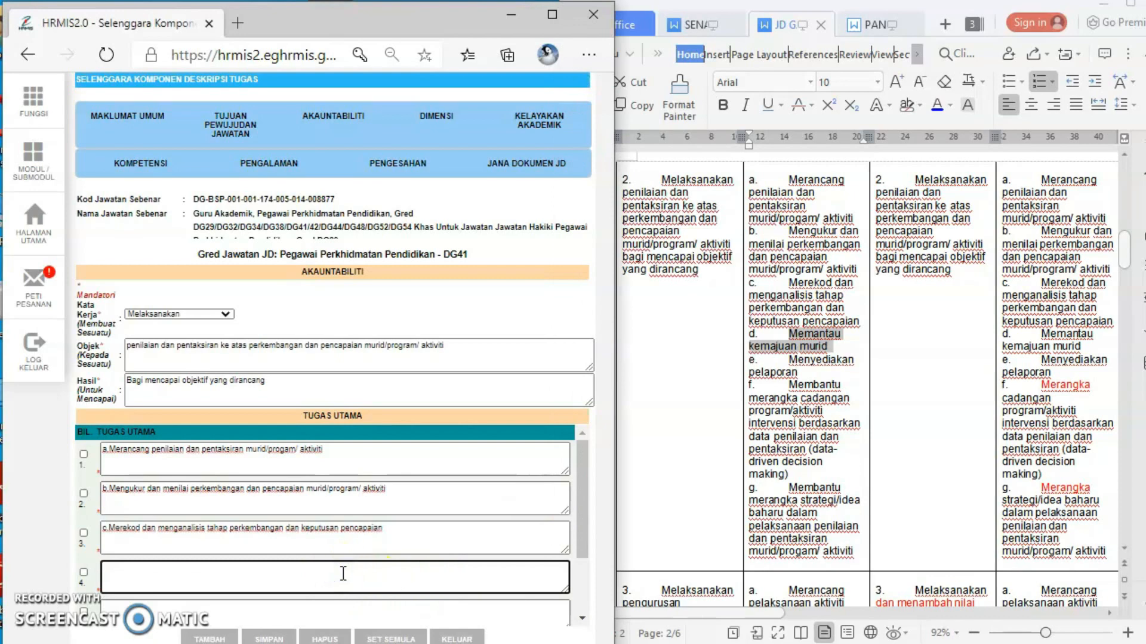
{"action": "type", "text": "d.Memantau kemajuan murid"}
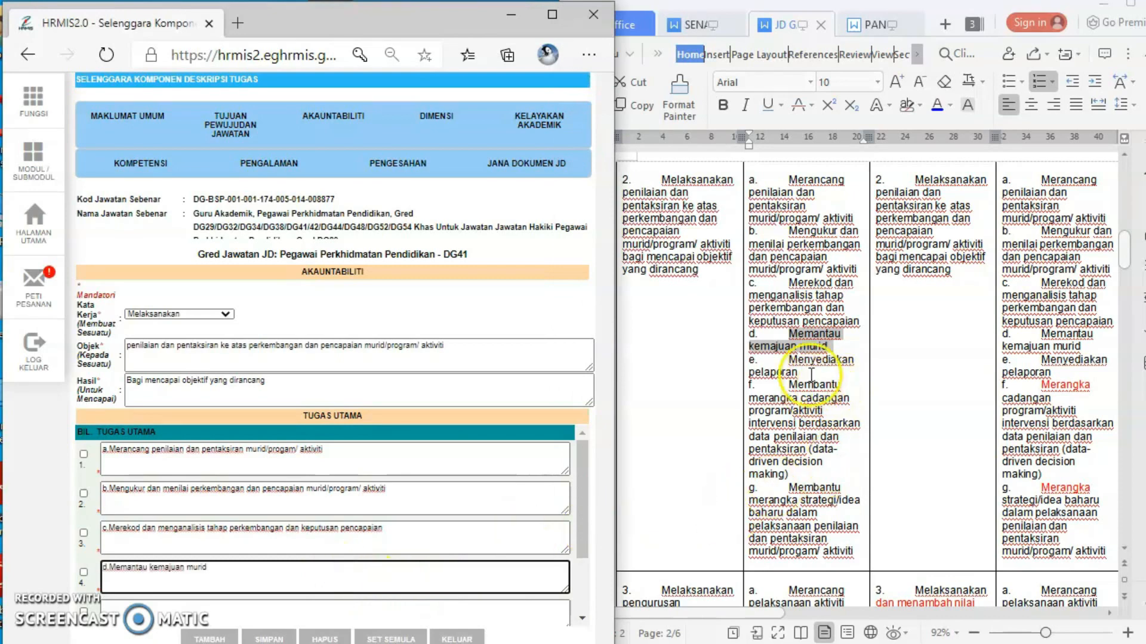
{"action": "left_click_drag", "start_coordinate": [799, 372], "coordinate": [749, 361]}
{"action": "key", "text": "ctrl+c"}
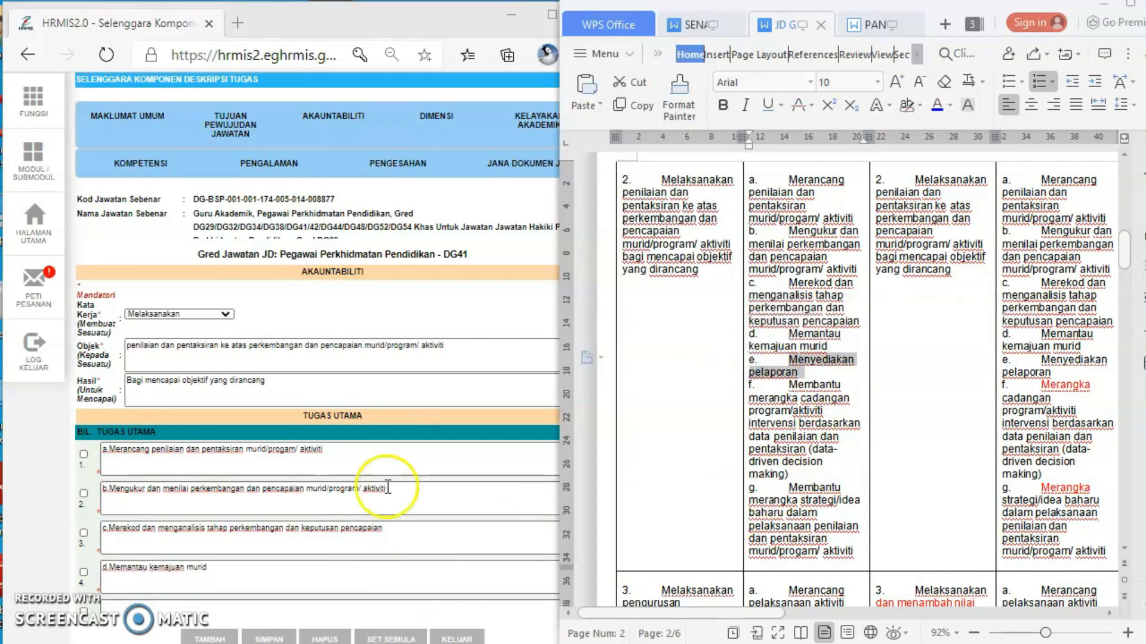
{"action": "left_click", "coordinate": [139, 613]}
{"action": "key", "text": "ctrl+v"}
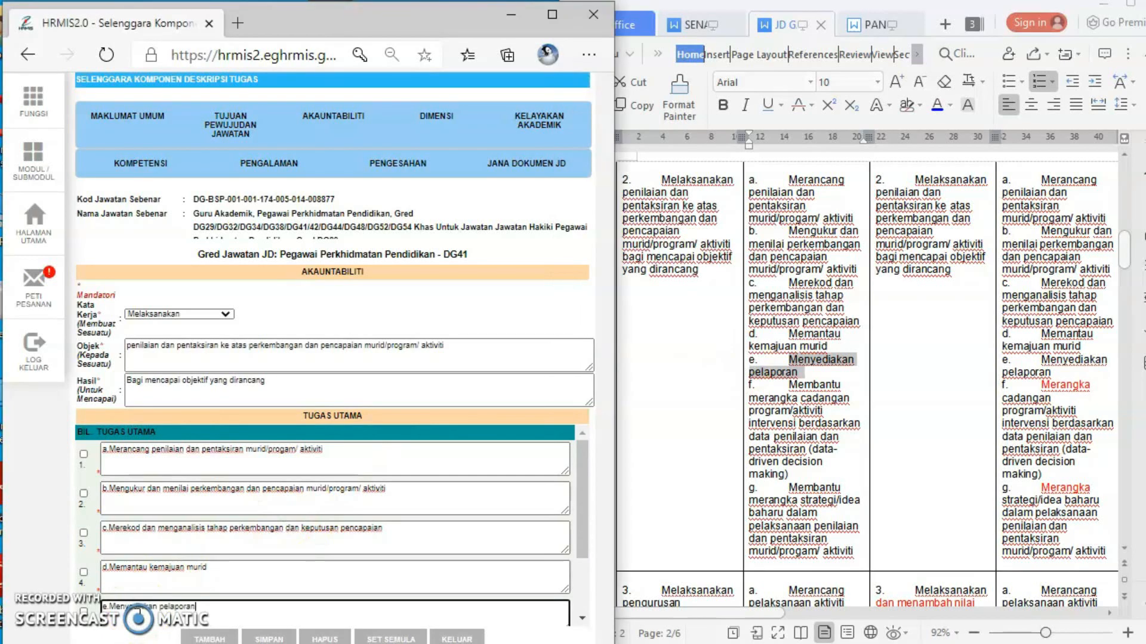
Copy "f.Membantu merangka cadangan program/aktiviti intervensi berdasarkan data penilaian dan pentaksiran (data-driven decision making)" from the JD document into Tugas Utama row 6
{"action": "left_click_drag", "start_coordinate": [580, 525], "coordinate": [578, 586]}
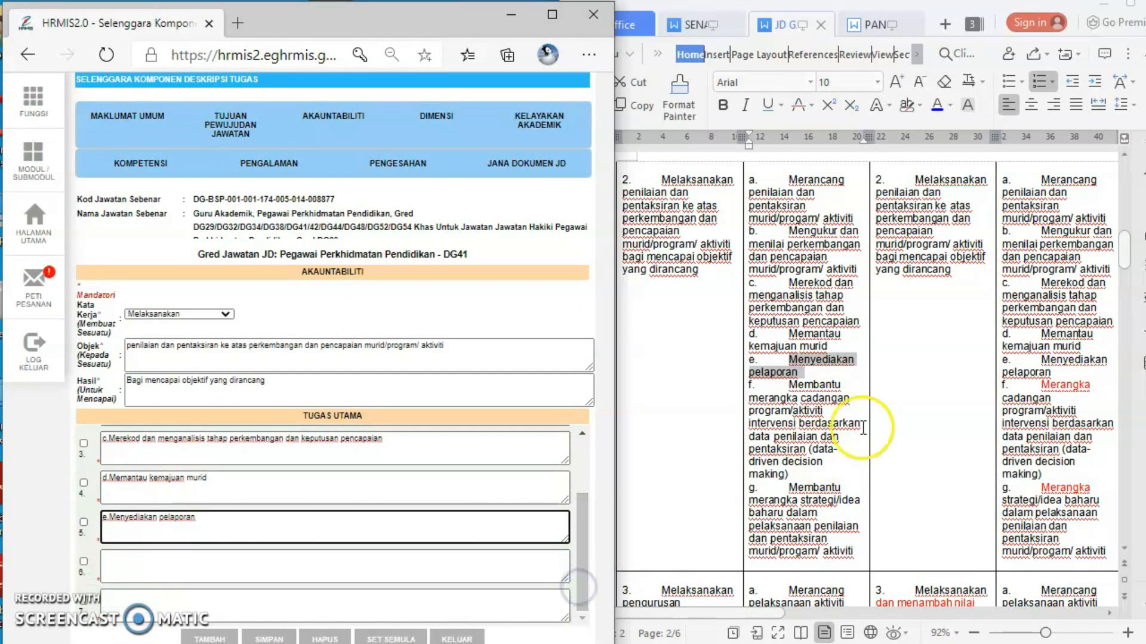
{"action": "left_click_drag", "start_coordinate": [798, 469], "coordinate": [751, 386]}
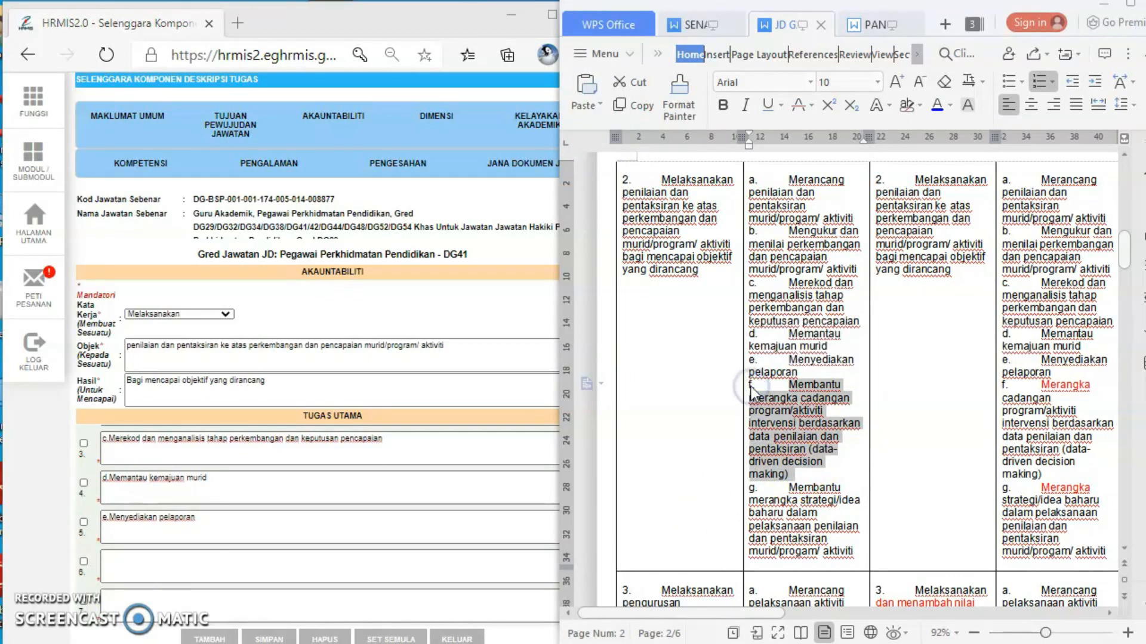
{"action": "left_click", "coordinate": [156, 556]}
{"action": "key", "text": "ctrl+v"}
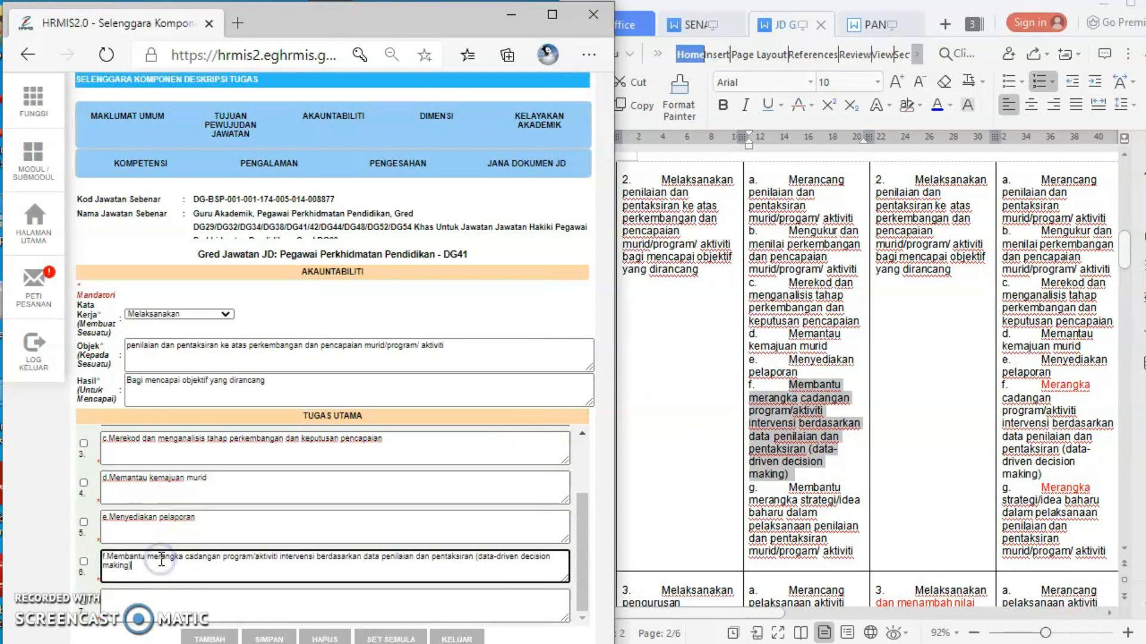
Copy "g.Membantu merangka strategi/idea baharu dalam pelaksanaan penilaian dan pentaksiran murid/progam/ aktiviti" from the JD document into Tugas Utama row 7
{"action": "left_click_drag", "start_coordinate": [855, 552], "coordinate": [752, 488]}
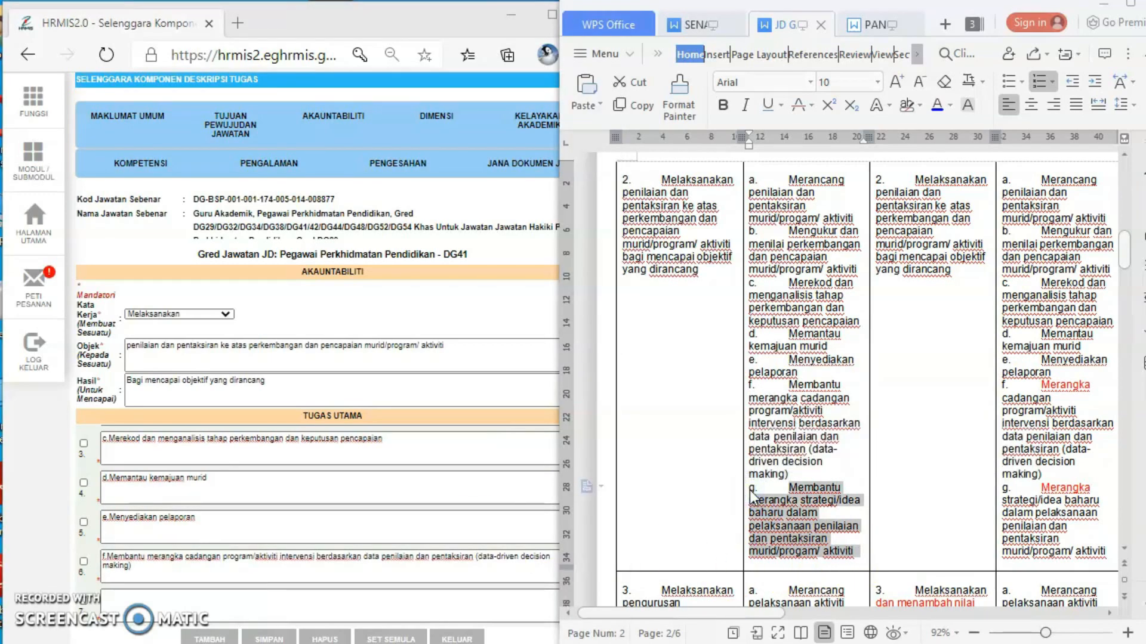
{"action": "left_click", "coordinate": [266, 600]}
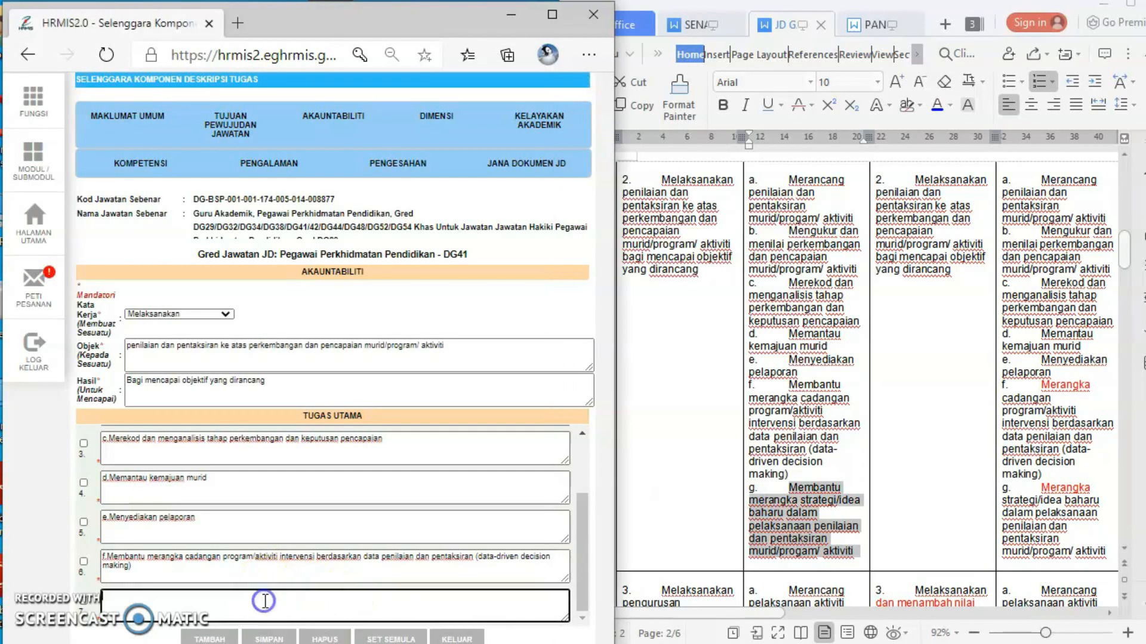
{"action": "key", "text": "ctrl+v"}
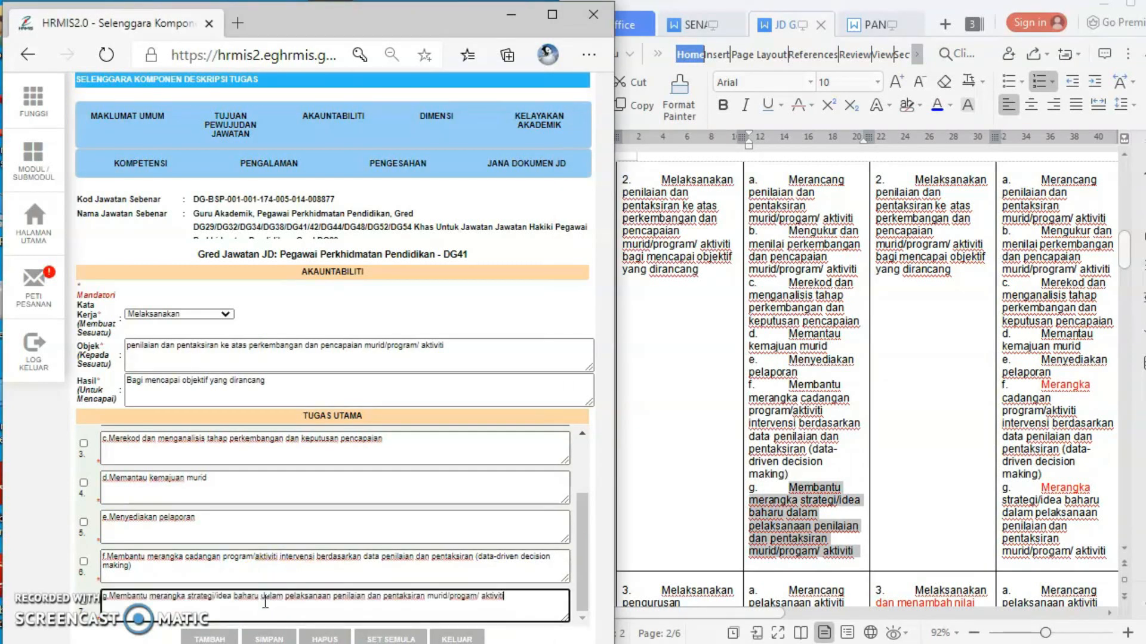
{"action": "left_click", "coordinate": [584, 569]}
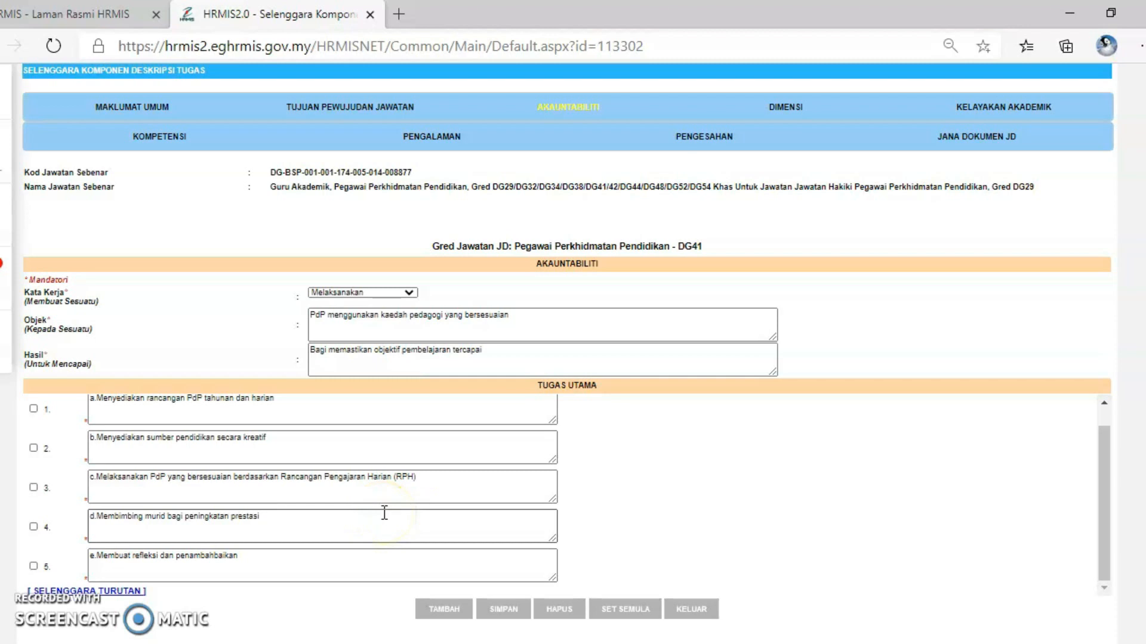
Save the DG41 Akauntabiliti record on PdP with its five Tugas Utama and confirm the save
{"action": "left_click", "coordinate": [503, 616]}
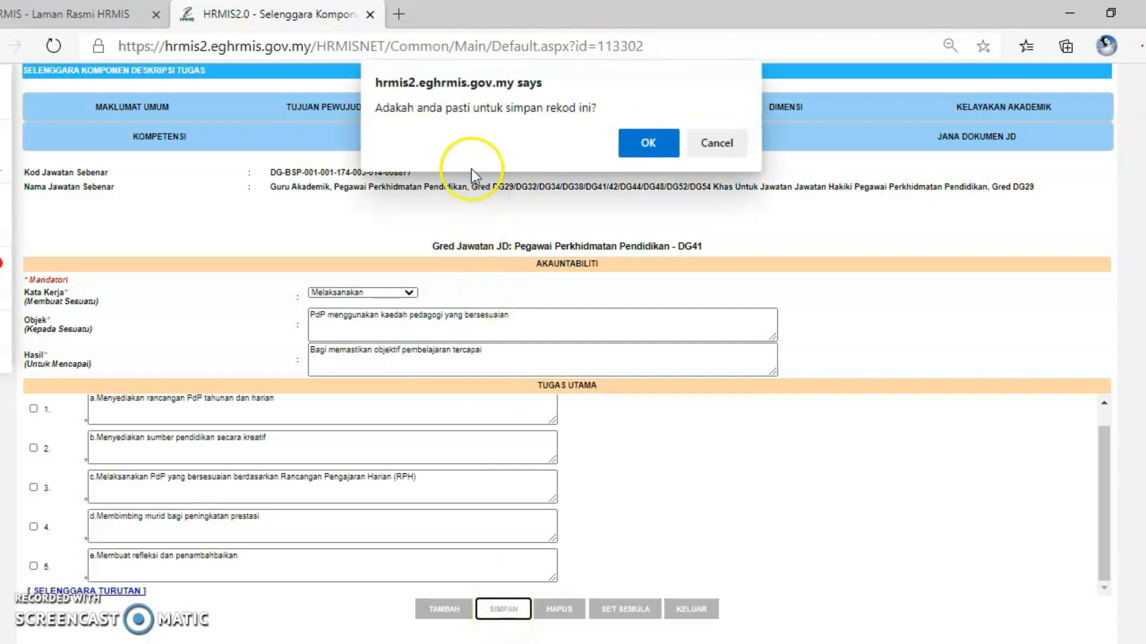
{"action": "left_click", "coordinate": [648, 147]}
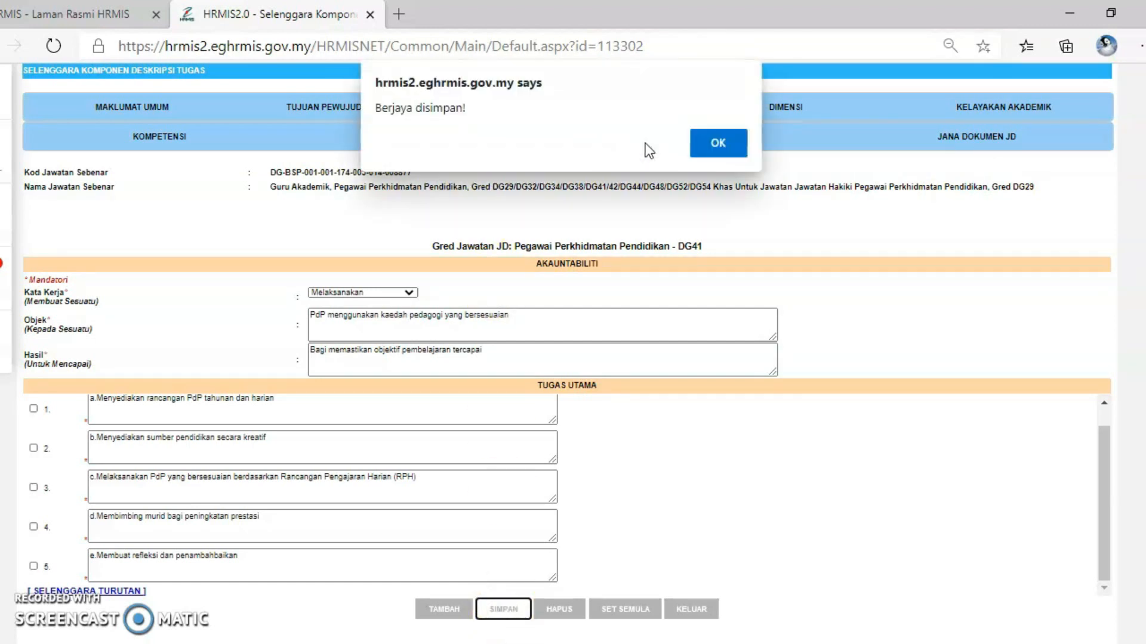
{"action": "left_click", "coordinate": [649, 145]}
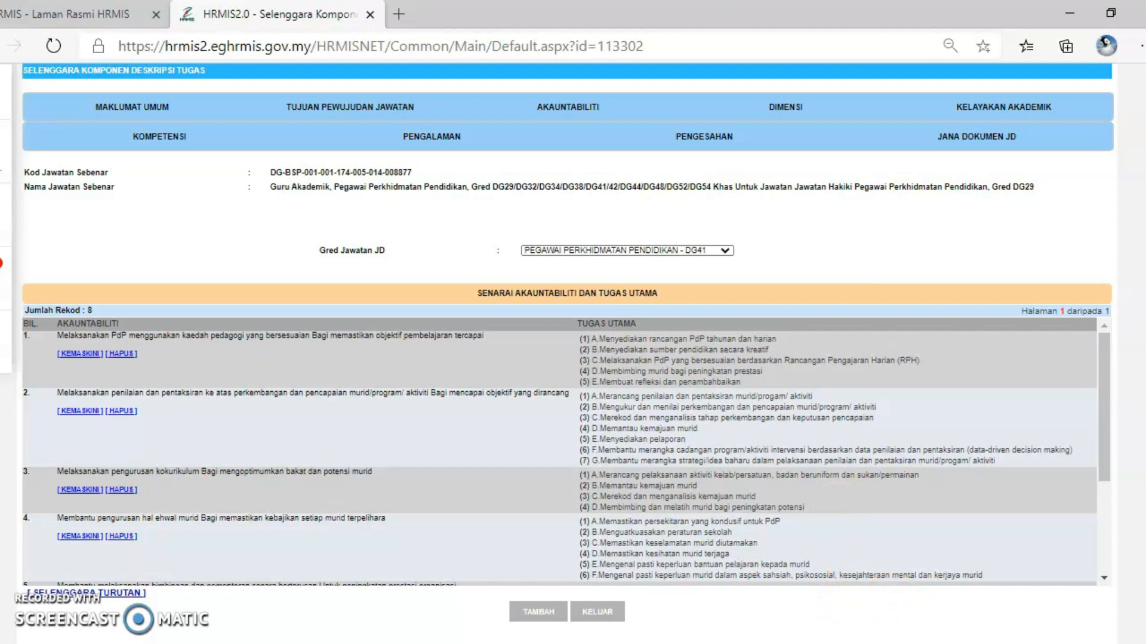
Review the Maklumat Umum table in the JD document, and examine the full DG41 list of Akauntabiliti and Tugas Utama in HRMIS 2.0
{"action": "key", "text": "alt+Tab"}
{"action": "left_click_drag", "start_coordinate": [1126, 218], "coordinate": [1134, 179]}
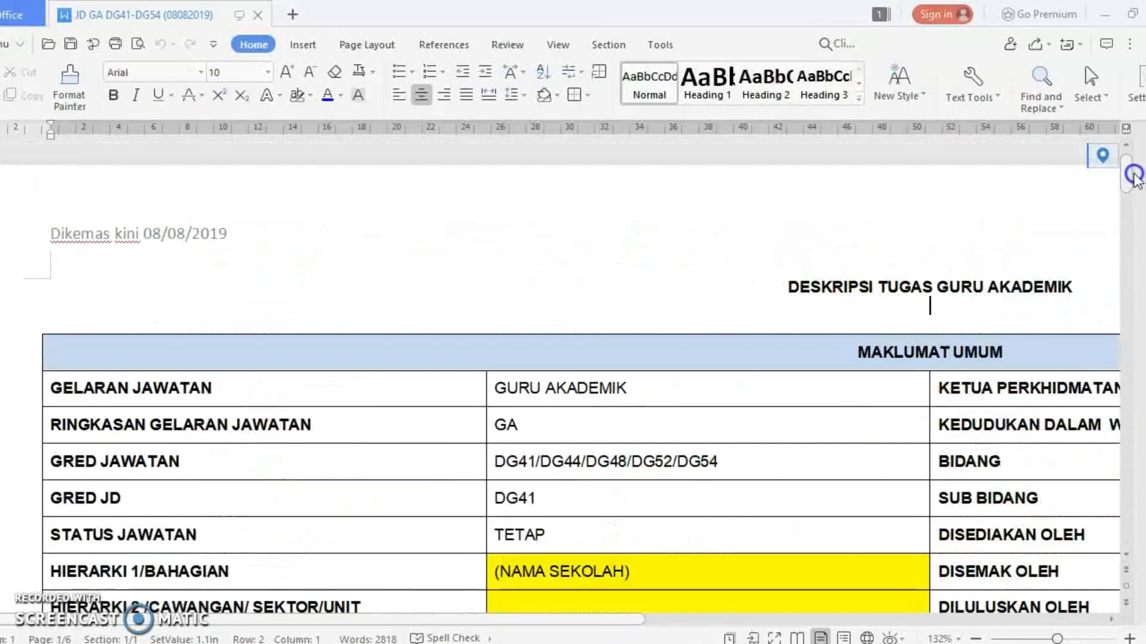
{"action": "left_click", "coordinate": [1105, 14]}
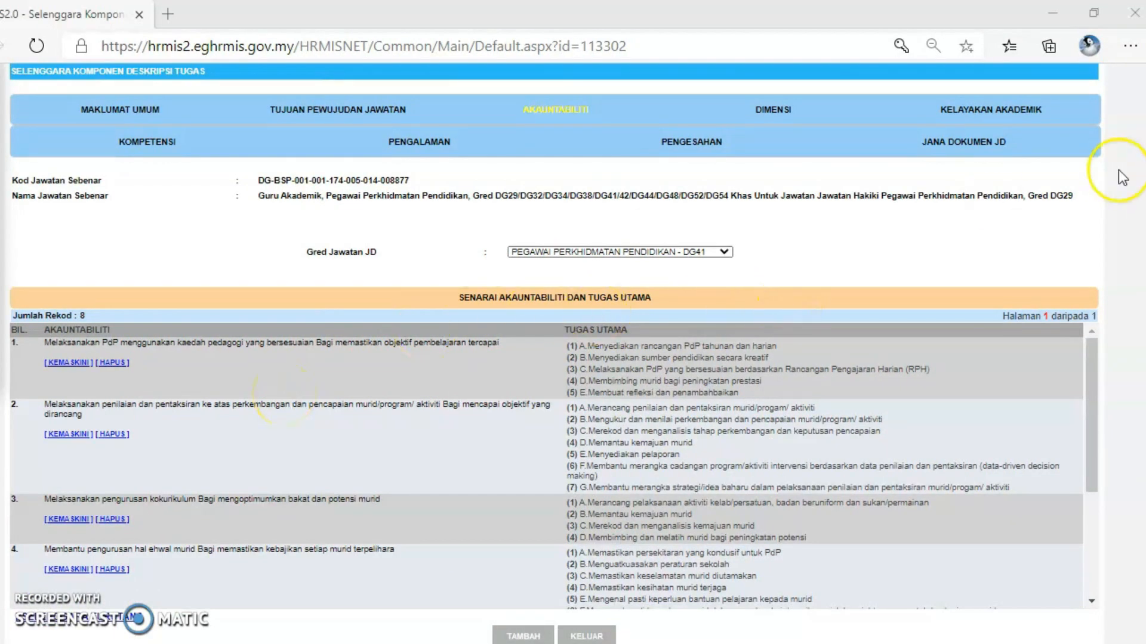
{"action": "left_click_drag", "start_coordinate": [1090, 374], "coordinate": [1089, 482]}
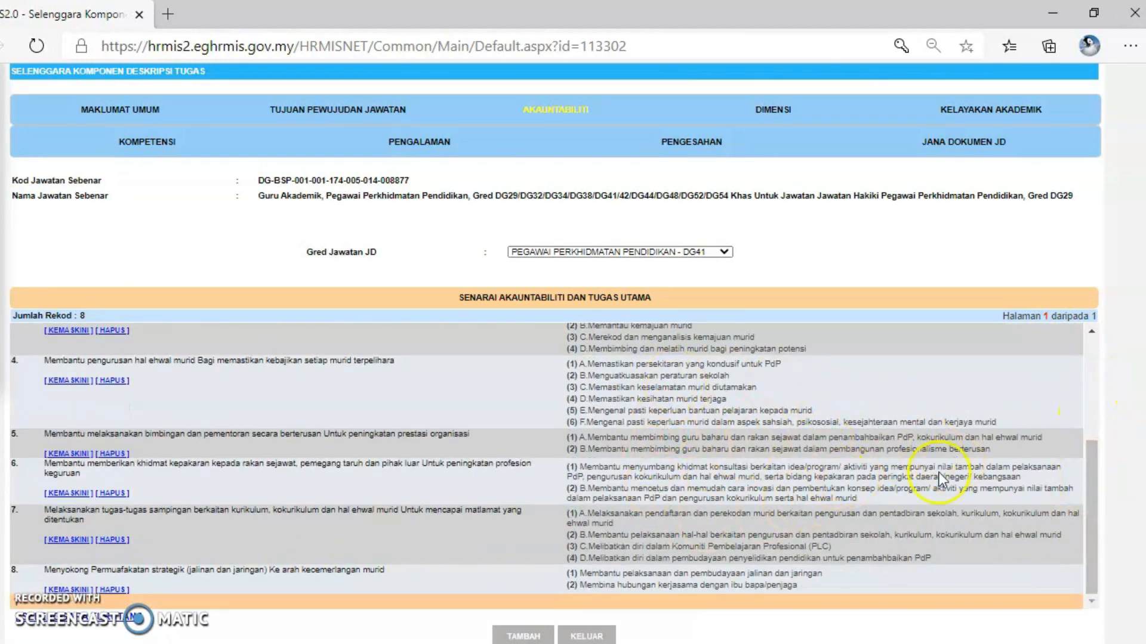
{"action": "left_click_drag", "start_coordinate": [1093, 521], "coordinate": [1091, 350]}
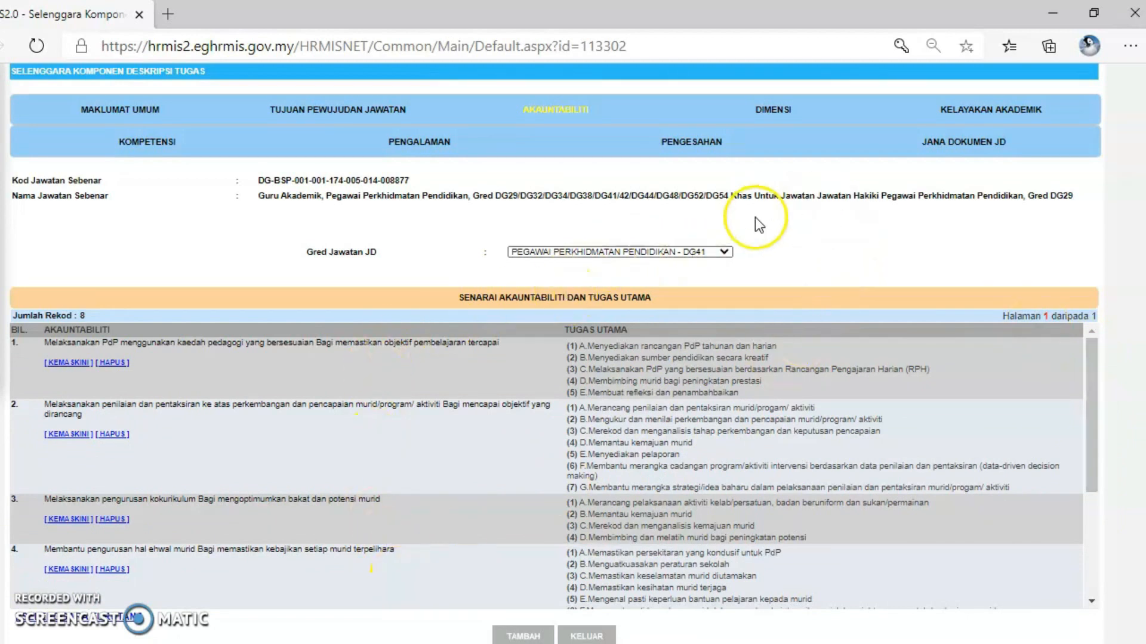
{"action": "left_click", "coordinate": [725, 252]}
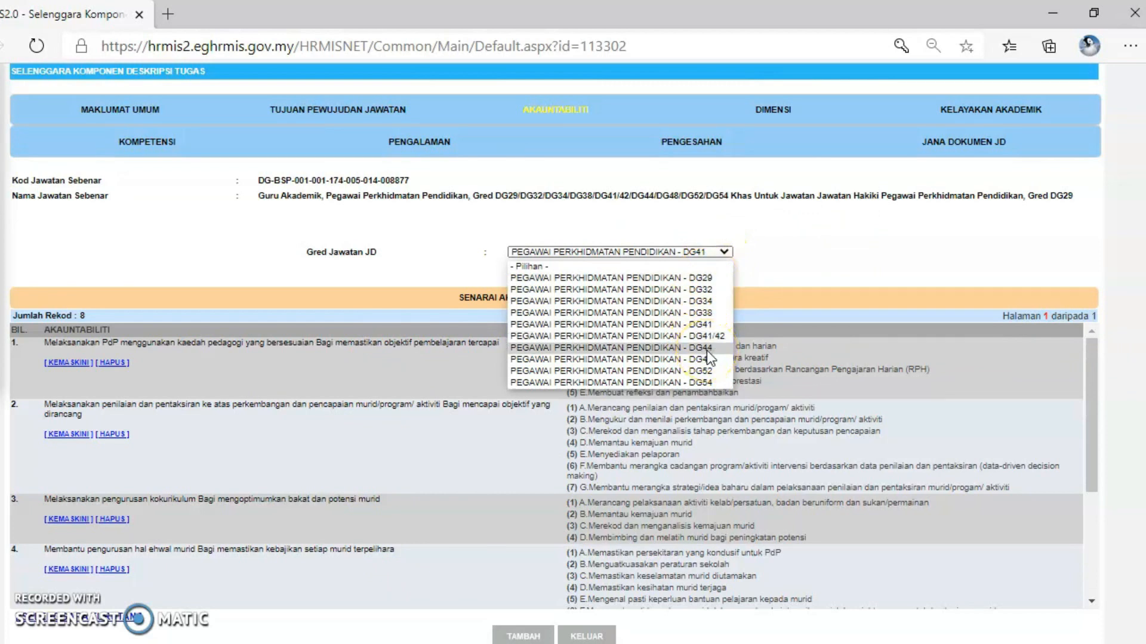
{"action": "left_click", "coordinate": [811, 258]}
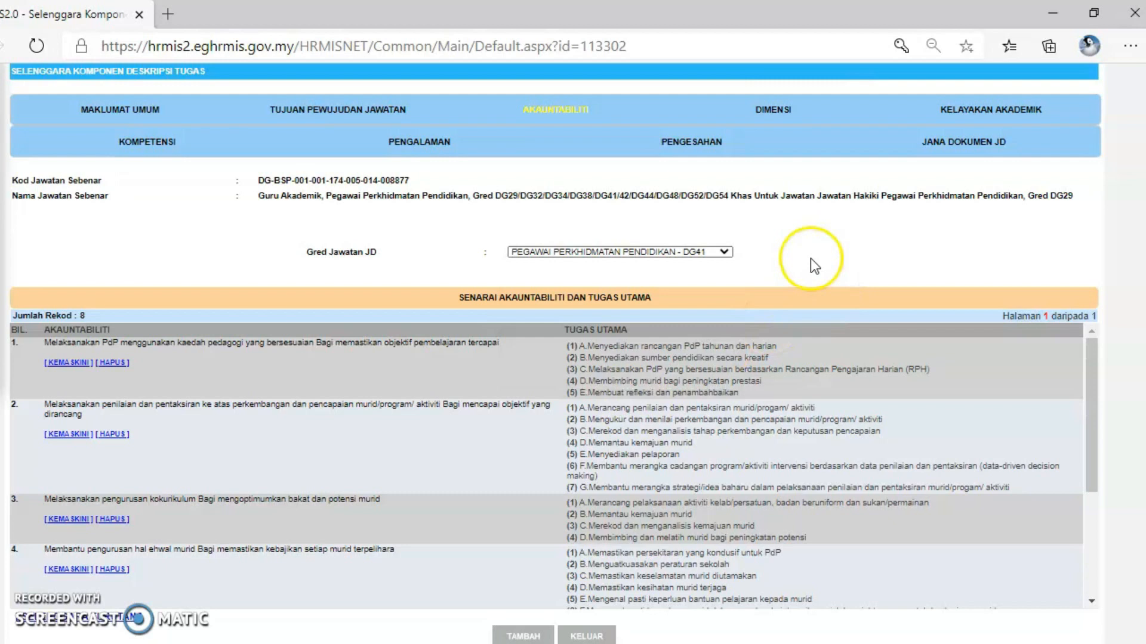
{"action": "left_click", "coordinate": [721, 256]}
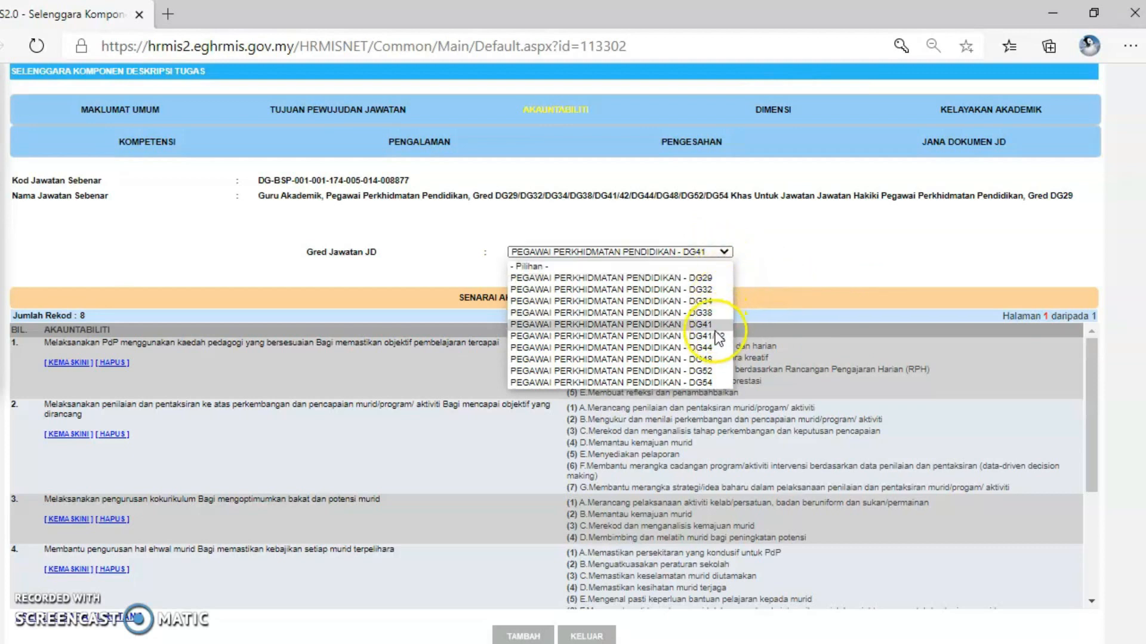
{"action": "left_click", "coordinate": [704, 348]}
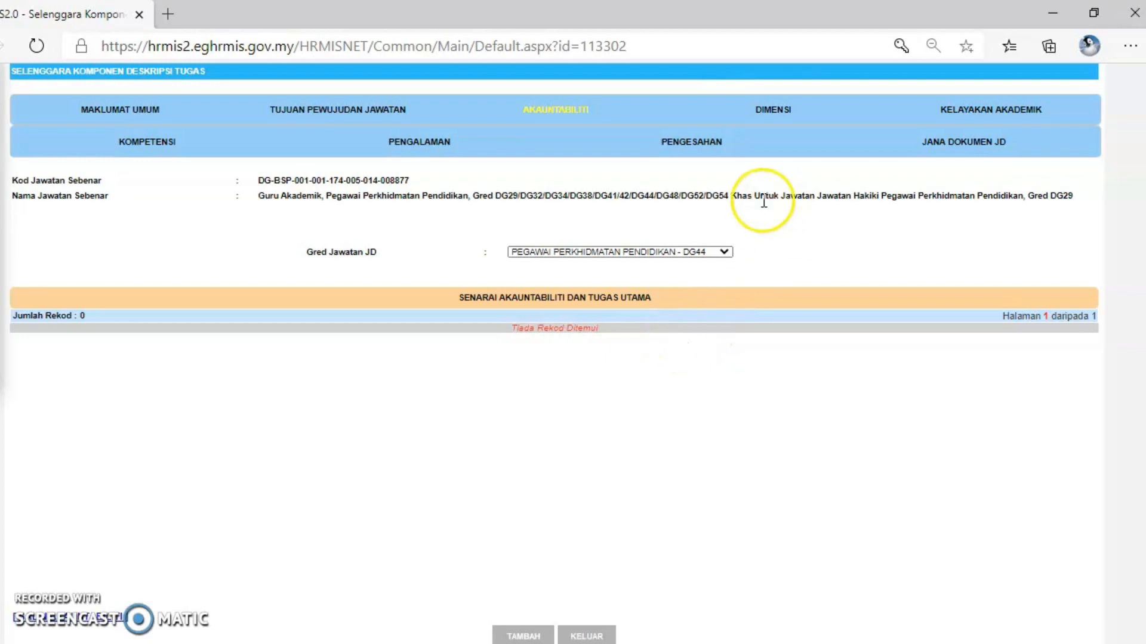
{"action": "left_click", "coordinate": [723, 252]}
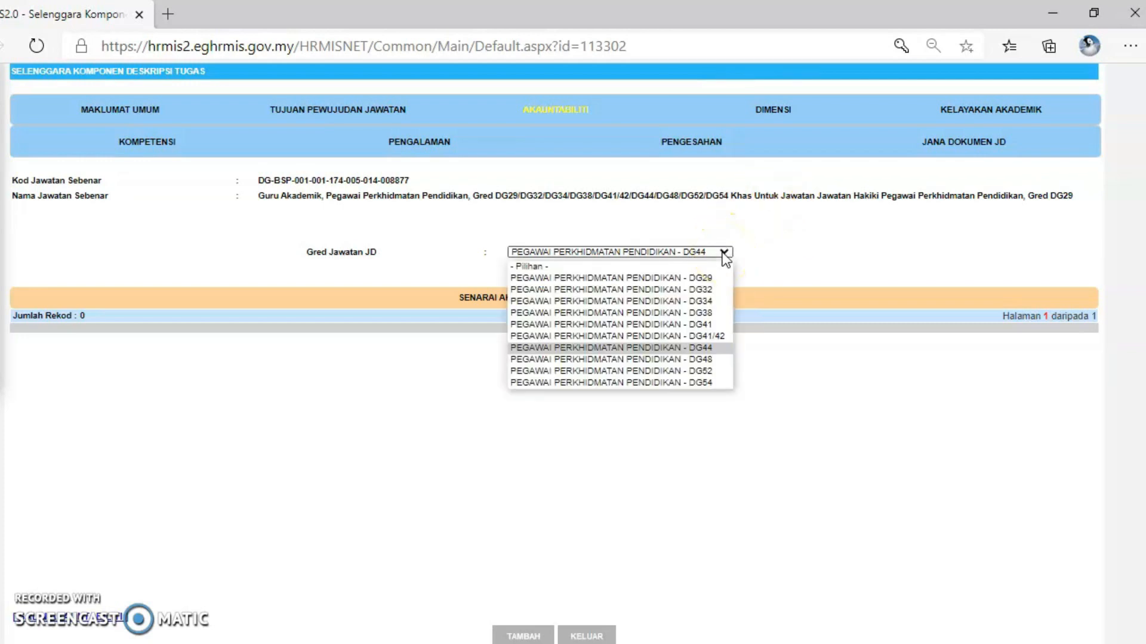
{"action": "left_click", "coordinate": [720, 330]}
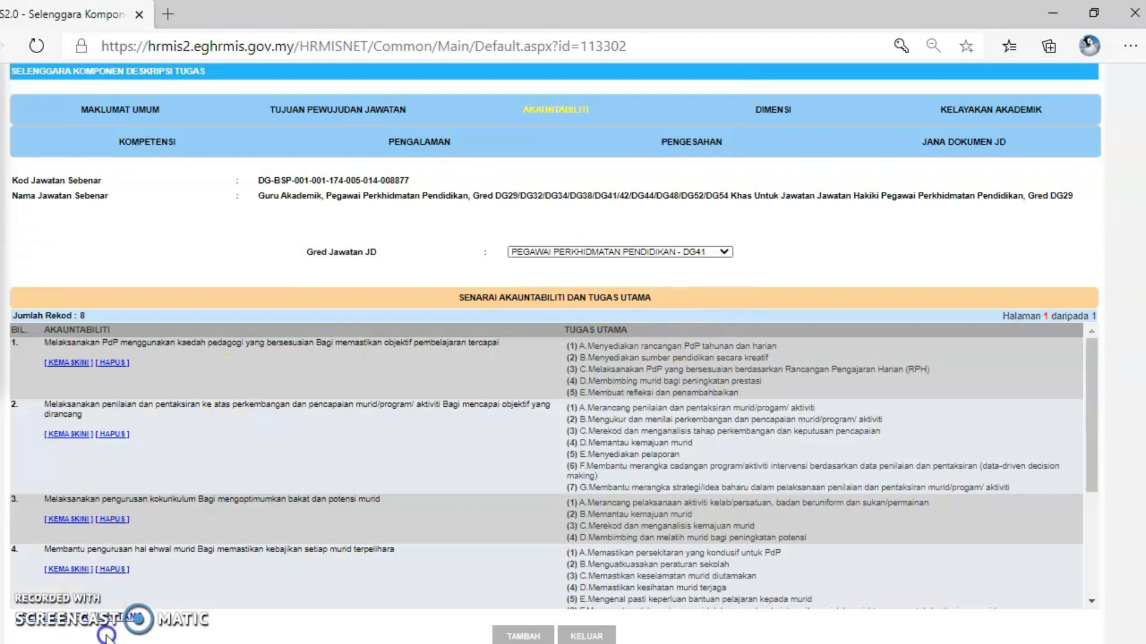
Set Gred Jawatan JD to PEGAWAI PERKHIDMATAN PENDIDIKAN - DG44 for the Akauntabiliti and Tugas Utama list
{"action": "left_click", "coordinate": [722, 252]}
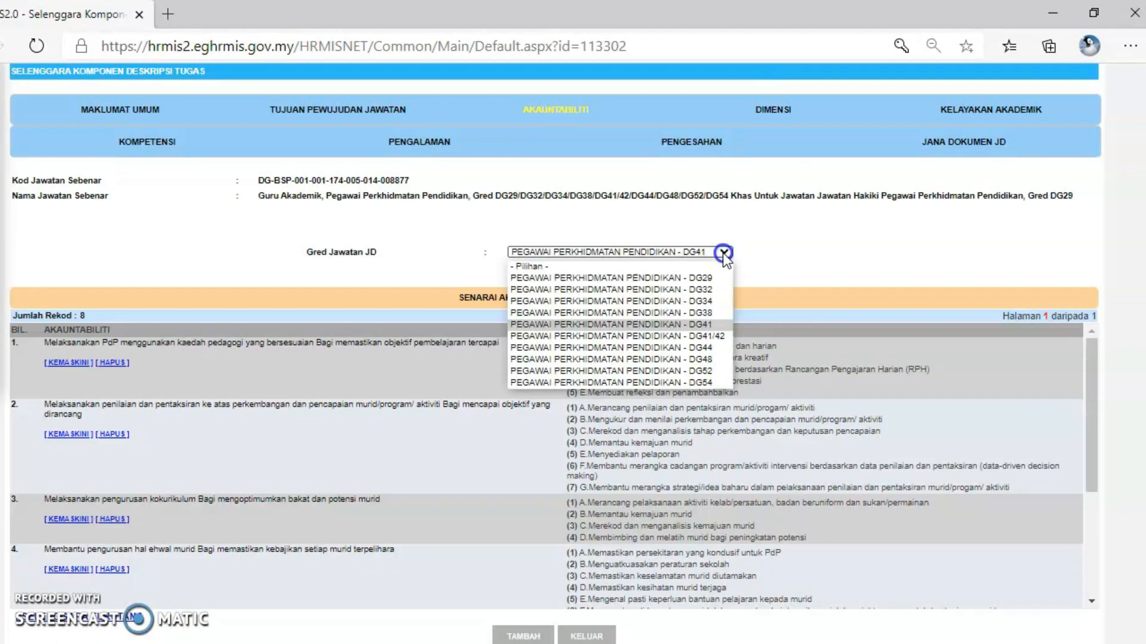
{"action": "left_click", "coordinate": [712, 348]}
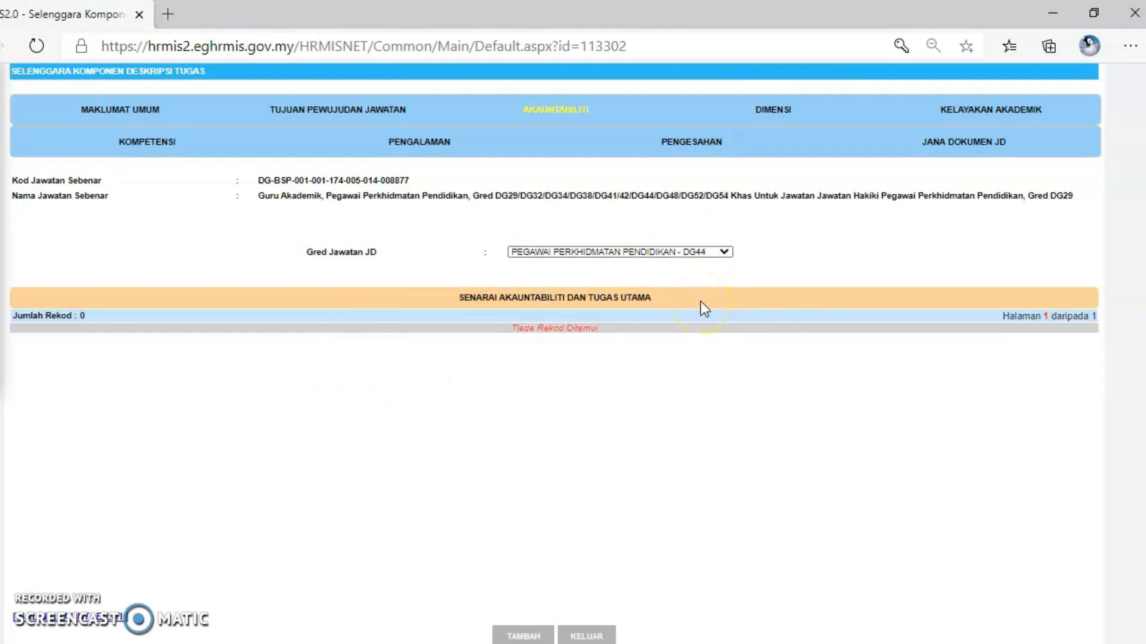
View the grades available for copying Akauntabiliti to DG44, and return Gred Jawatan JD to PEGAWAI PERKHIDMATAN PENDIDIKAN - DG41
{"action": "left_click", "coordinate": [89, 627]}
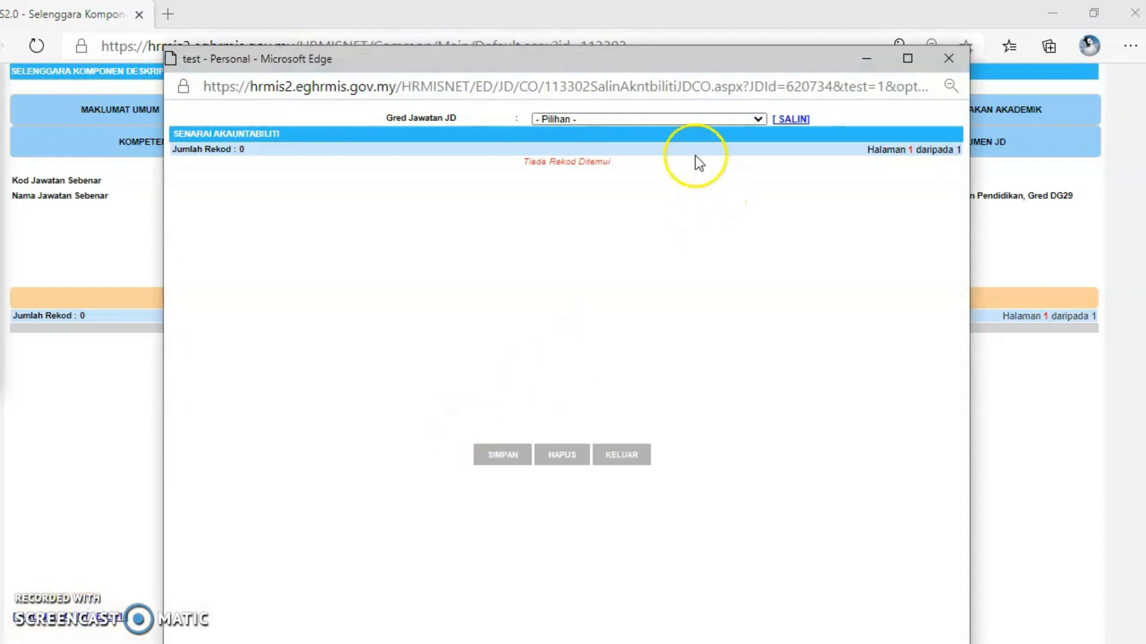
{"action": "left_click", "coordinate": [700, 118]}
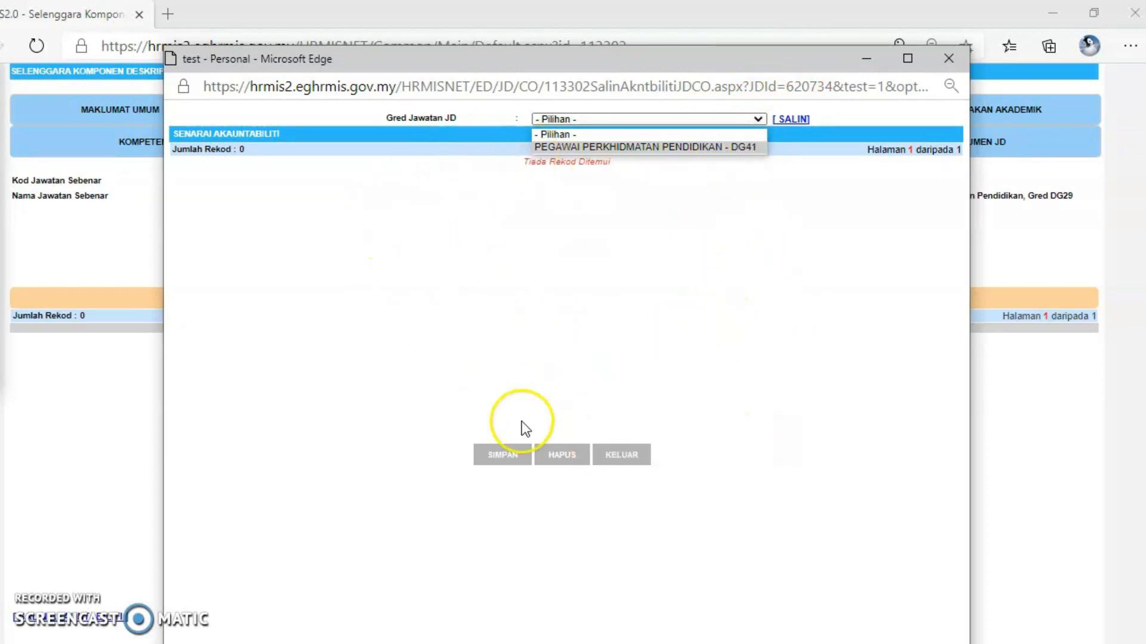
{"action": "left_click", "coordinate": [505, 464]}
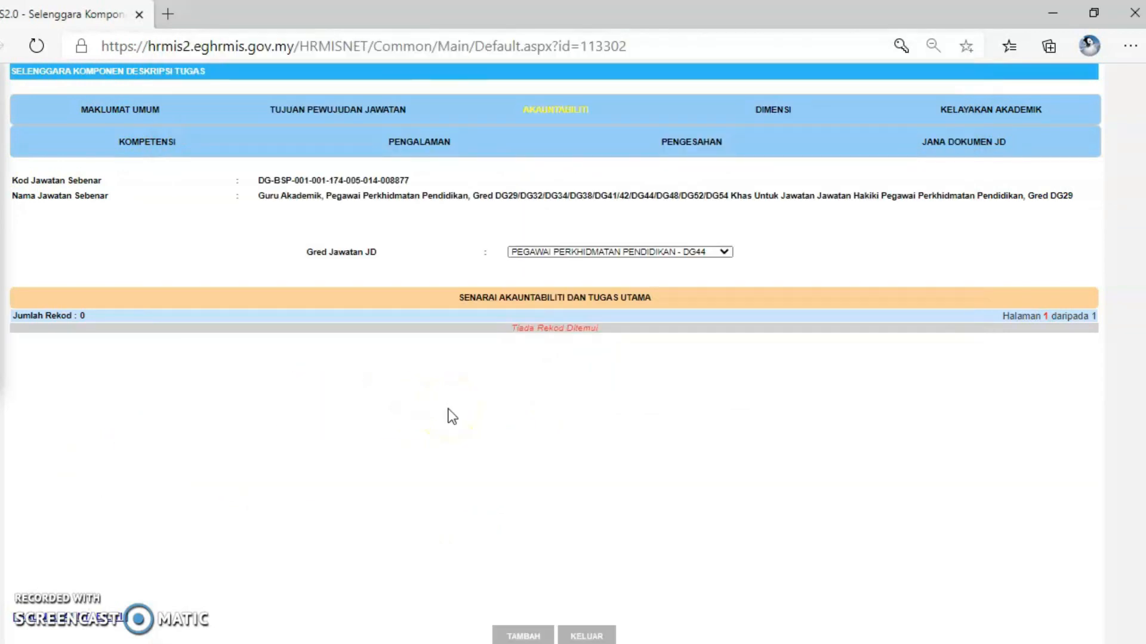
{"action": "left_click", "coordinate": [724, 253]}
{"action": "left_click", "coordinate": [656, 324]}
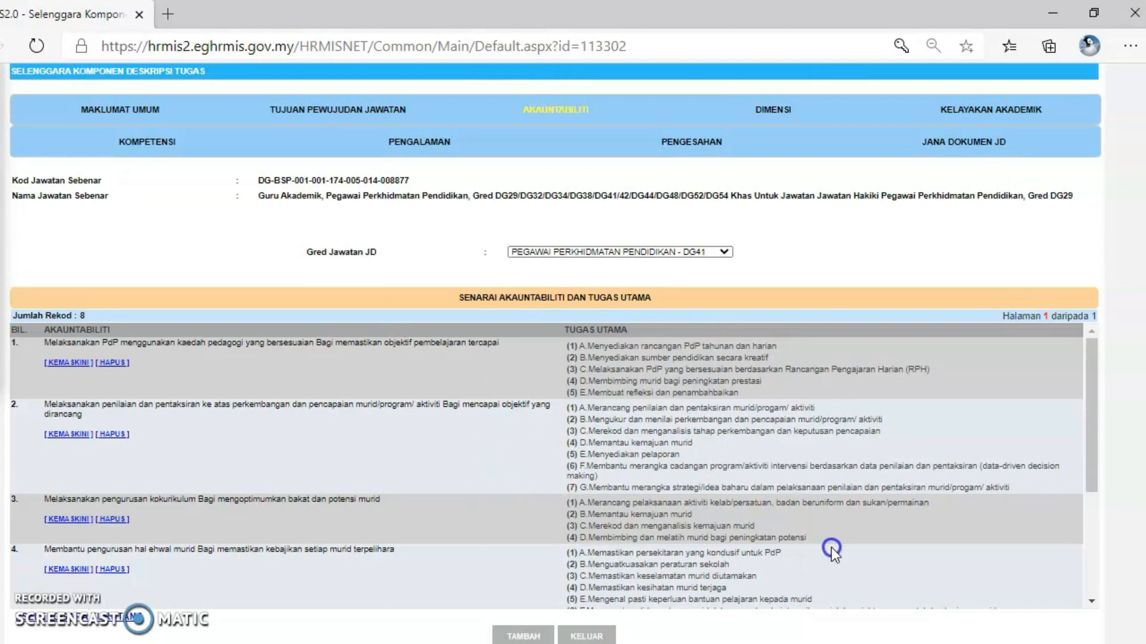
Compare the DG41 and DG44 columns of the JD document in WPS Office with the full DG41 Akauntabiliti list in HRMIS 2.0
{"action": "left_click", "coordinate": [860, 588]}
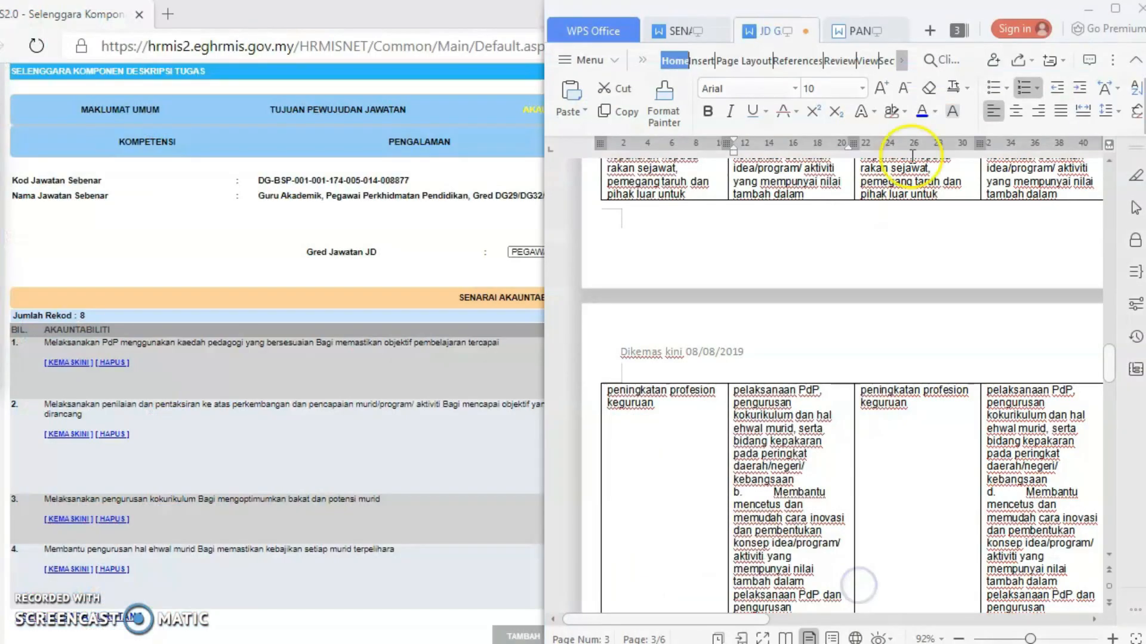
{"action": "left_click", "coordinate": [1115, 8]}
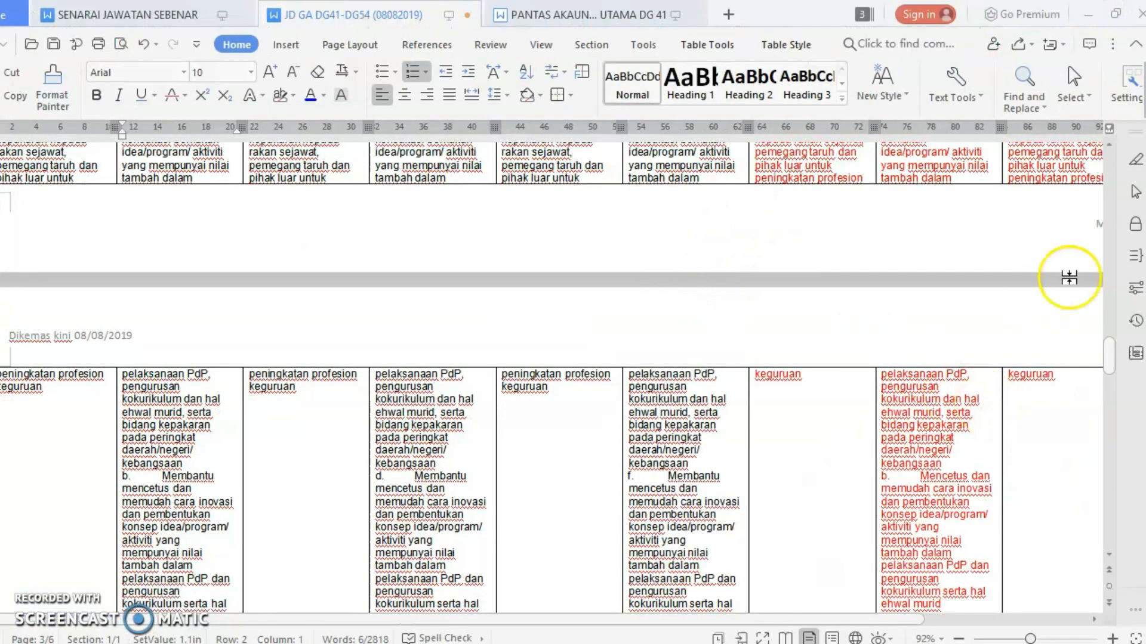
{"action": "left_click_drag", "start_coordinate": [1107, 356], "coordinate": [1112, 184]}
{"action": "left_click_drag", "start_coordinate": [1111, 182], "coordinate": [1111, 200]}
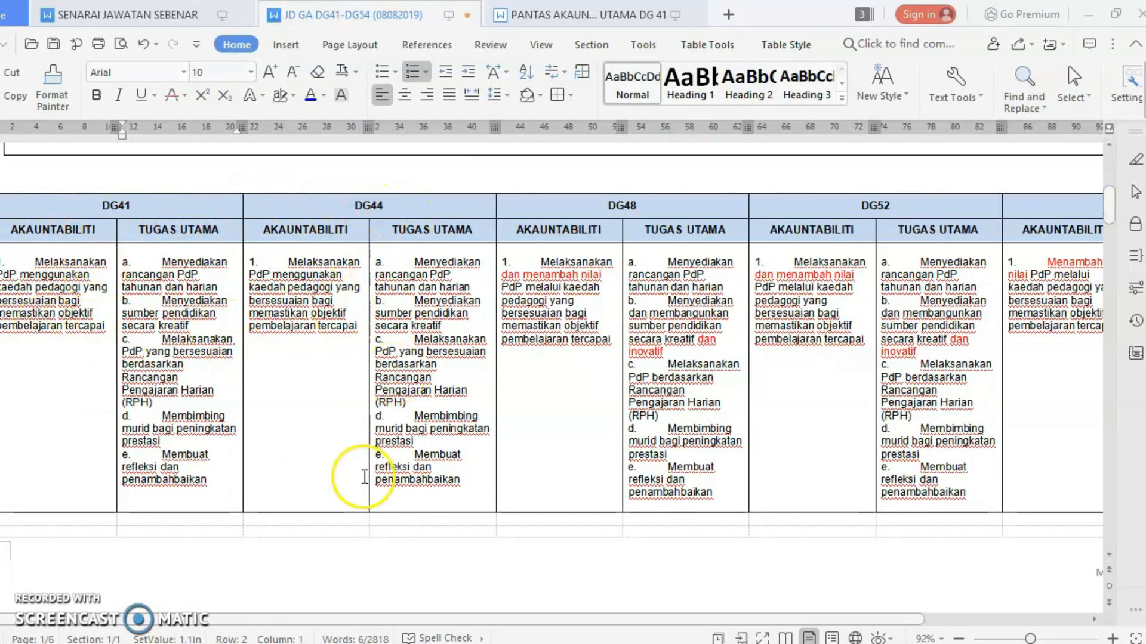
{"action": "left_click_drag", "start_coordinate": [1110, 190], "coordinate": [1111, 244]}
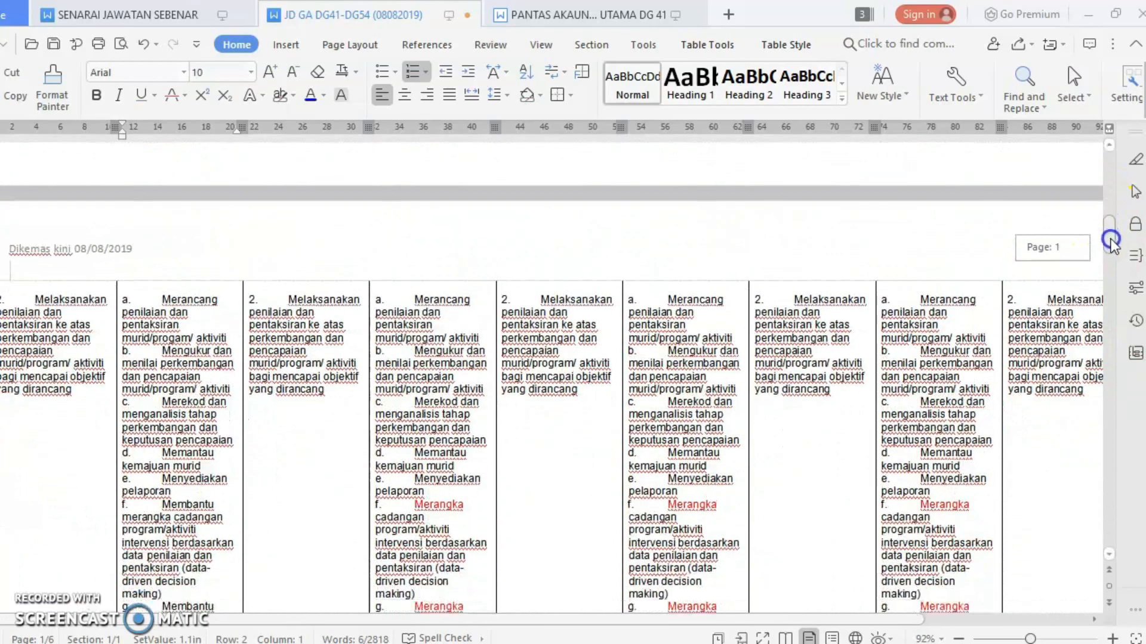
{"action": "scroll", "coordinate": [1111, 241], "scroll_direction": "down", "scroll_amount": 1}
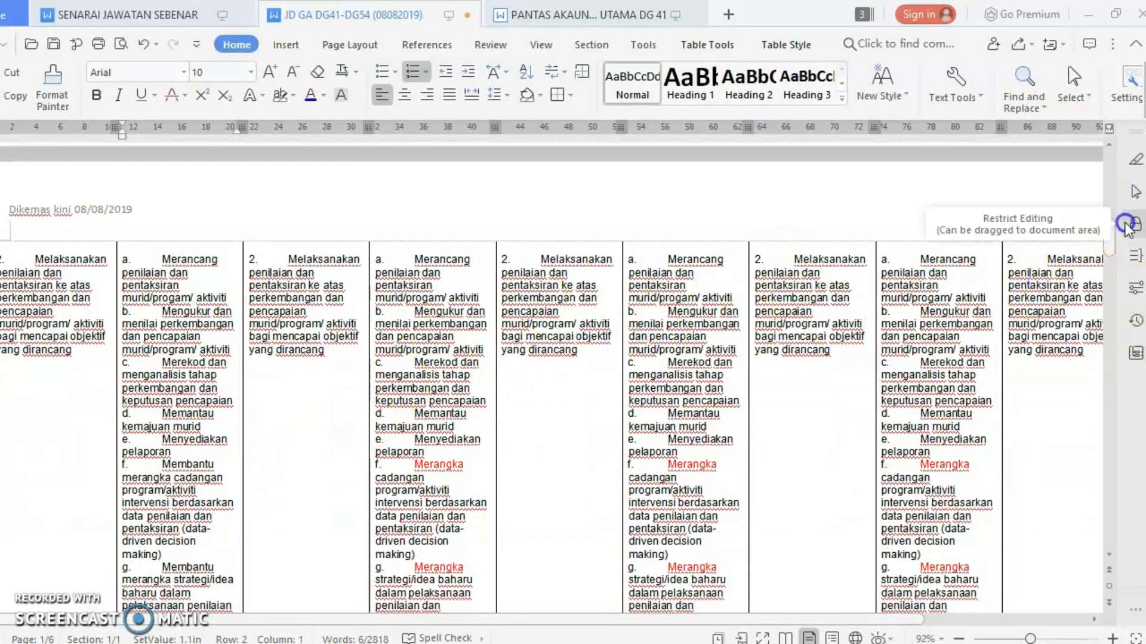
{"action": "mouse_move", "coordinate": [1109, 232]}
{"action": "left_mouse_down"}
{"action": "mouse_move", "coordinate": [1111, 251]}
{"action": "mouse_move", "coordinate": [1109, 238]}
{"action": "left_mouse_up"}
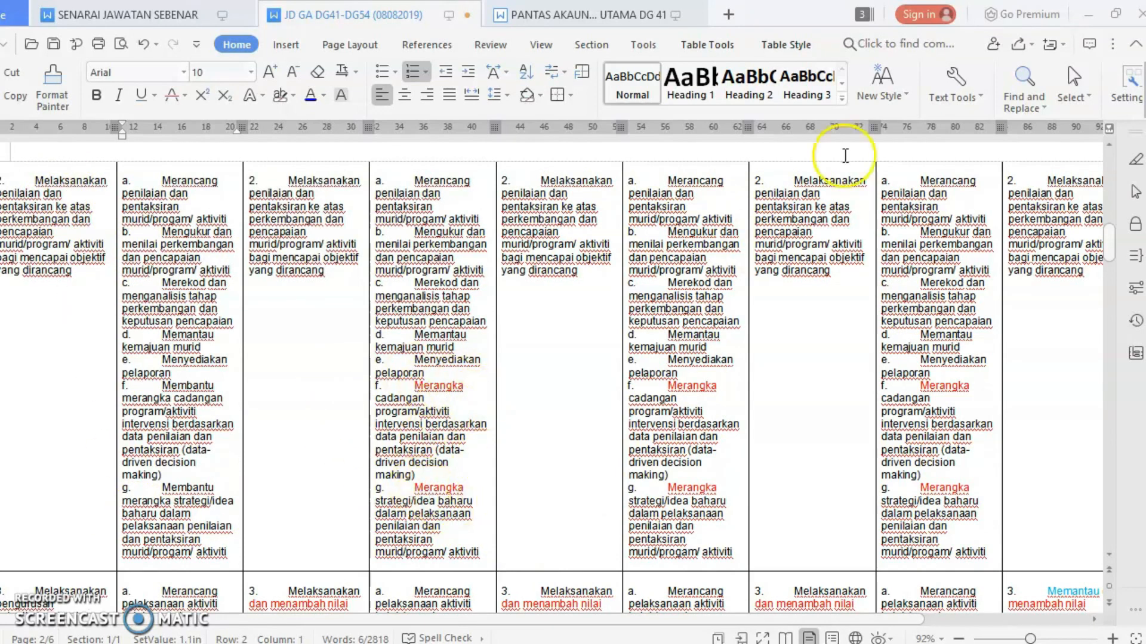
{"action": "left_click", "coordinate": [1086, 16]}
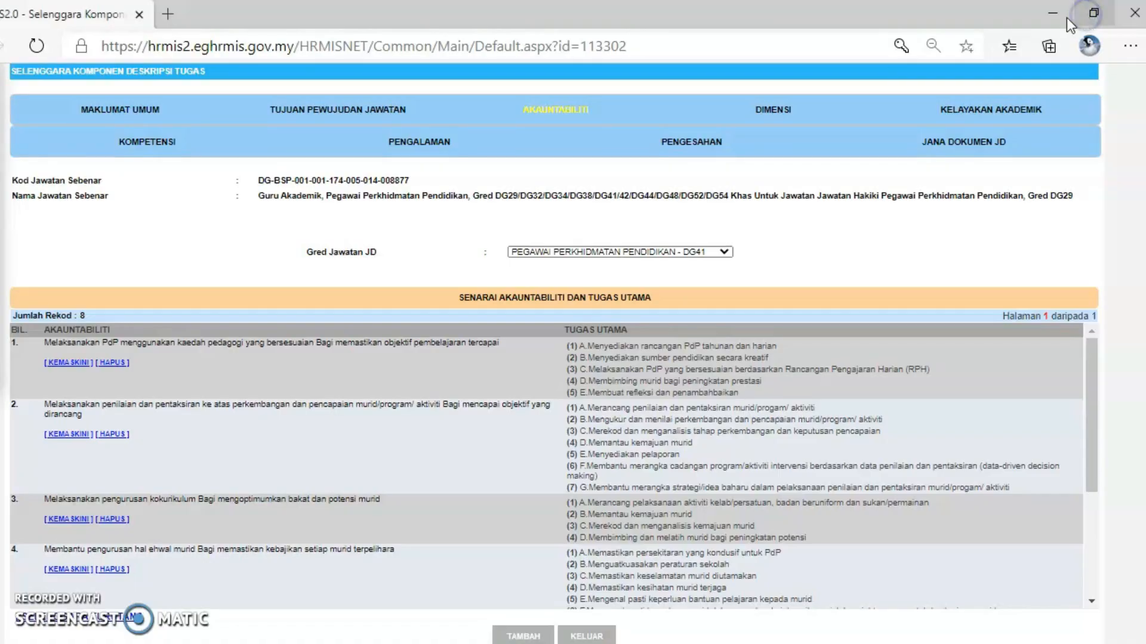
{"action": "left_click_drag", "start_coordinate": [1089, 382], "coordinate": [1106, 485]}
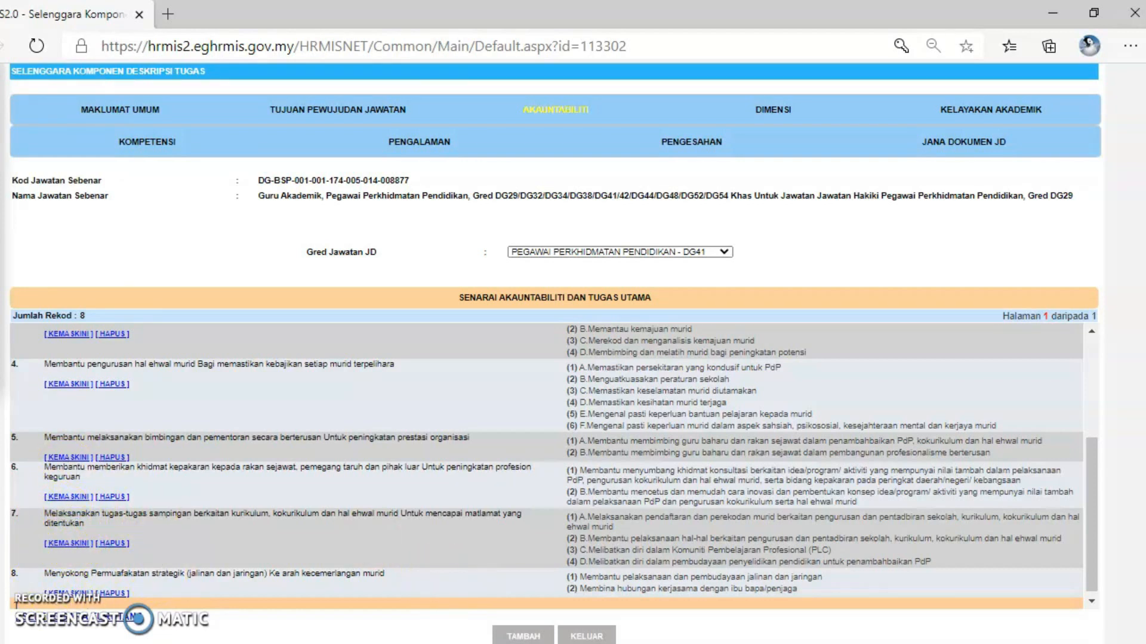
{"action": "left_click", "coordinate": [834, 614]}
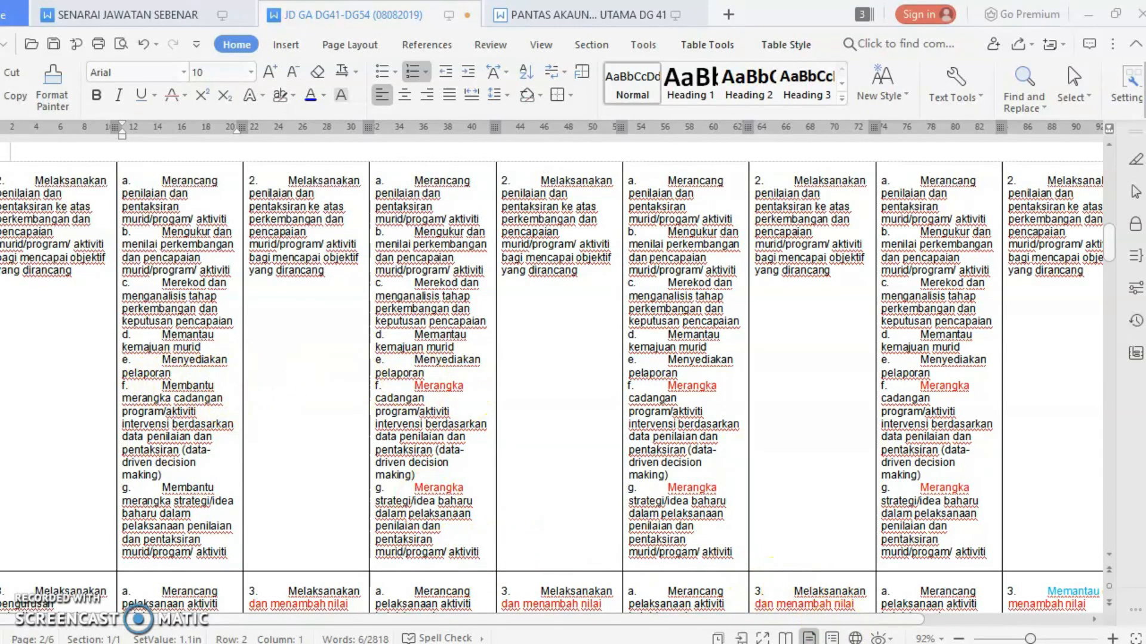
{"action": "mouse_move", "coordinate": [865, 643]}
{"action": "mouse_move", "coordinate": [394, 643]}
{"action": "left_click", "coordinate": [377, 603]}
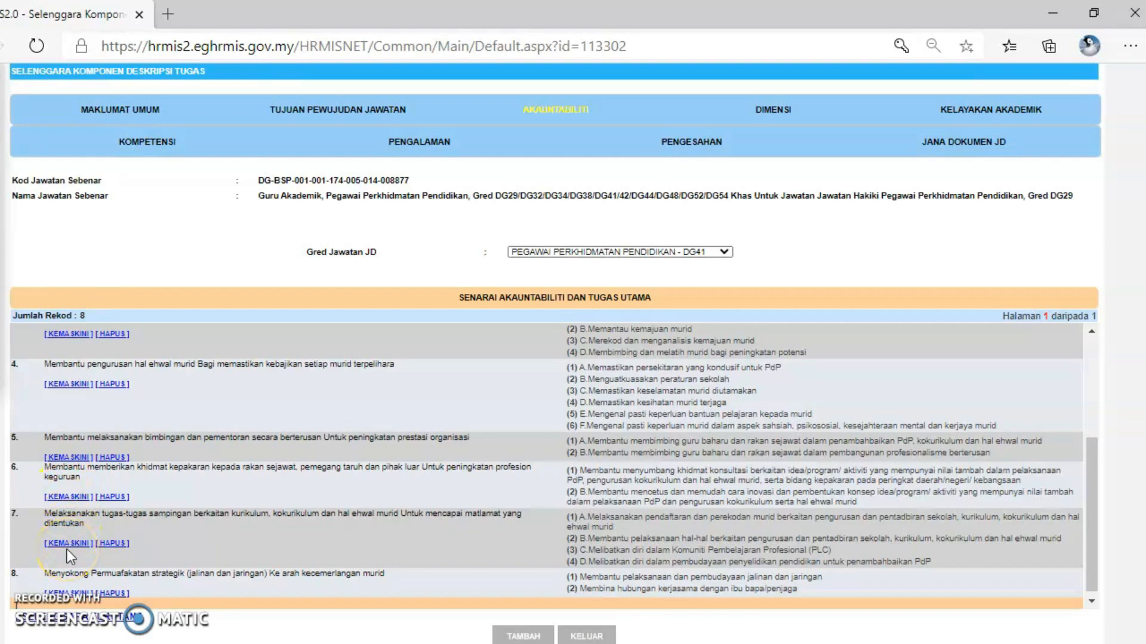
Add the prefix "a." to Tugas Utama row 1 of DG41 Akauntabiliti 6 on khidmat kepakaran and save the record
{"action": "left_click", "coordinate": [73, 500]}
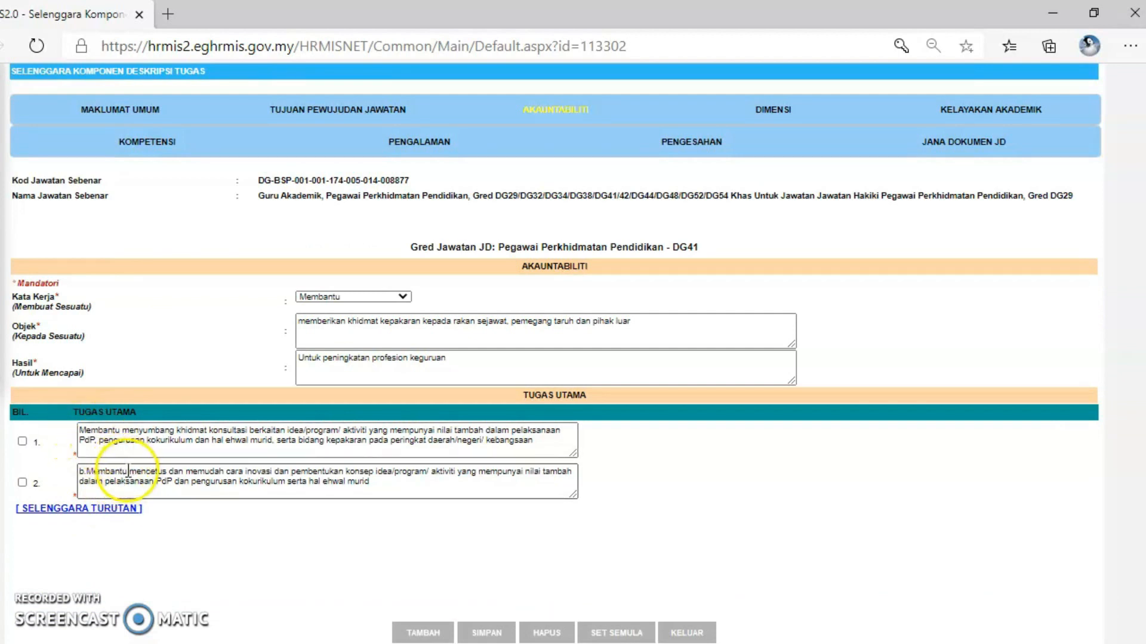
{"action": "left_click", "coordinate": [81, 430]}
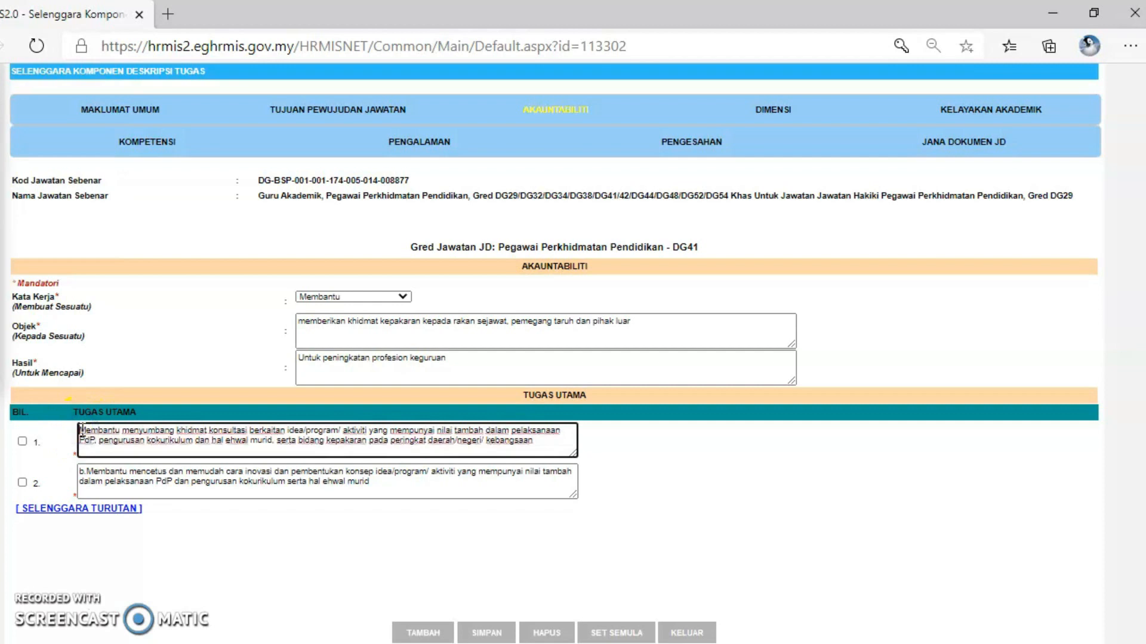
{"action": "type", "text": "a."}
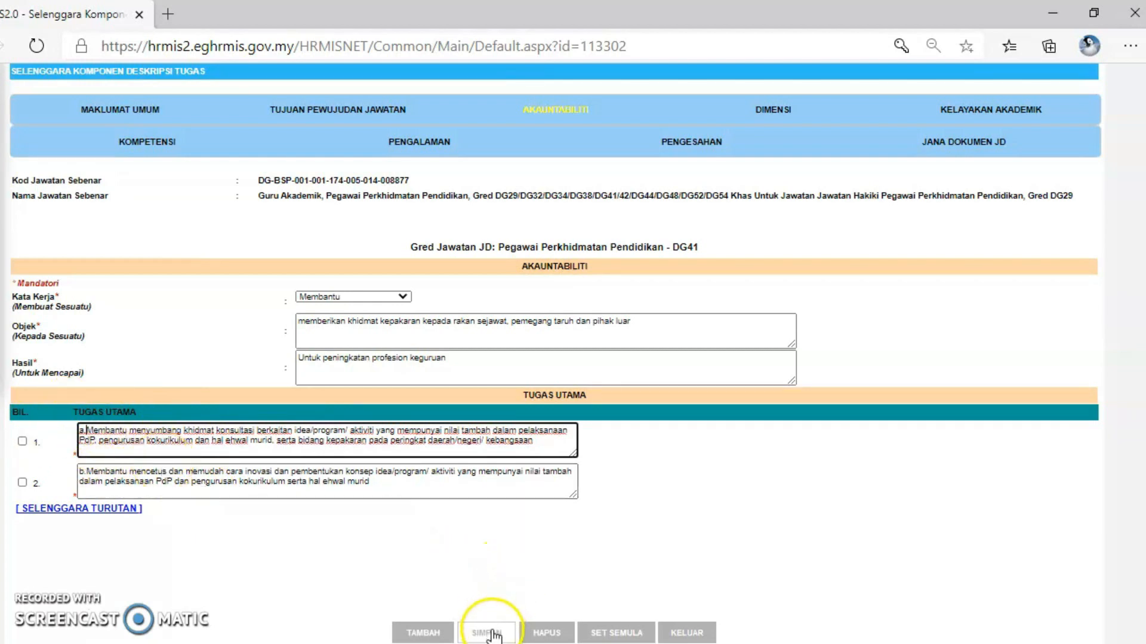
{"action": "left_click", "coordinate": [493, 634]}
{"action": "left_click", "coordinate": [635, 137]}
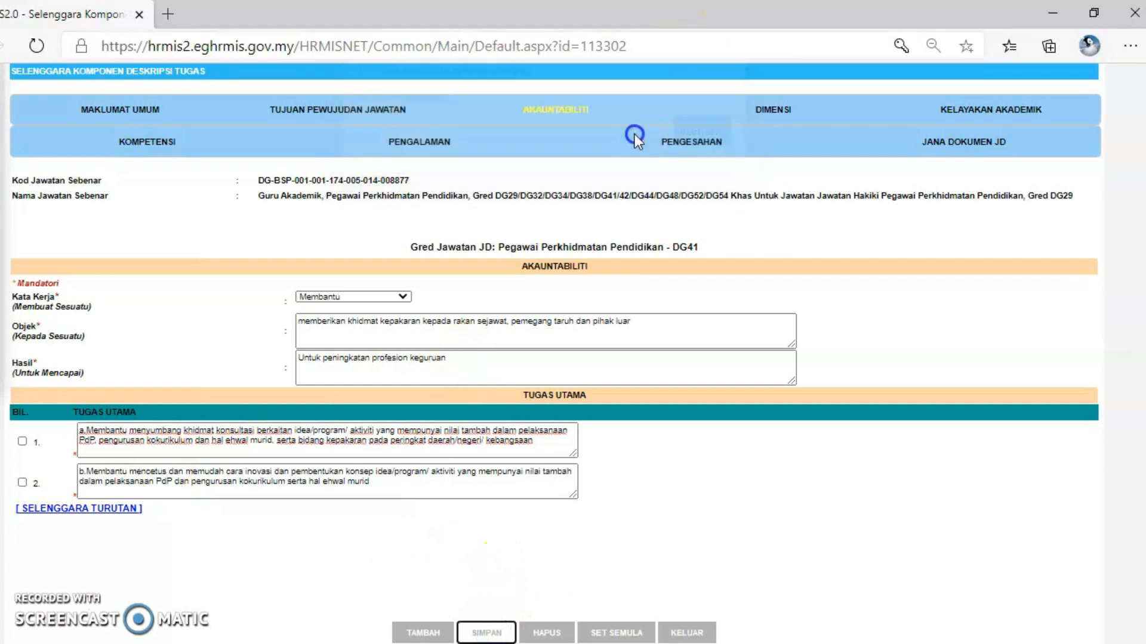
{"action": "left_click", "coordinate": [697, 149]}
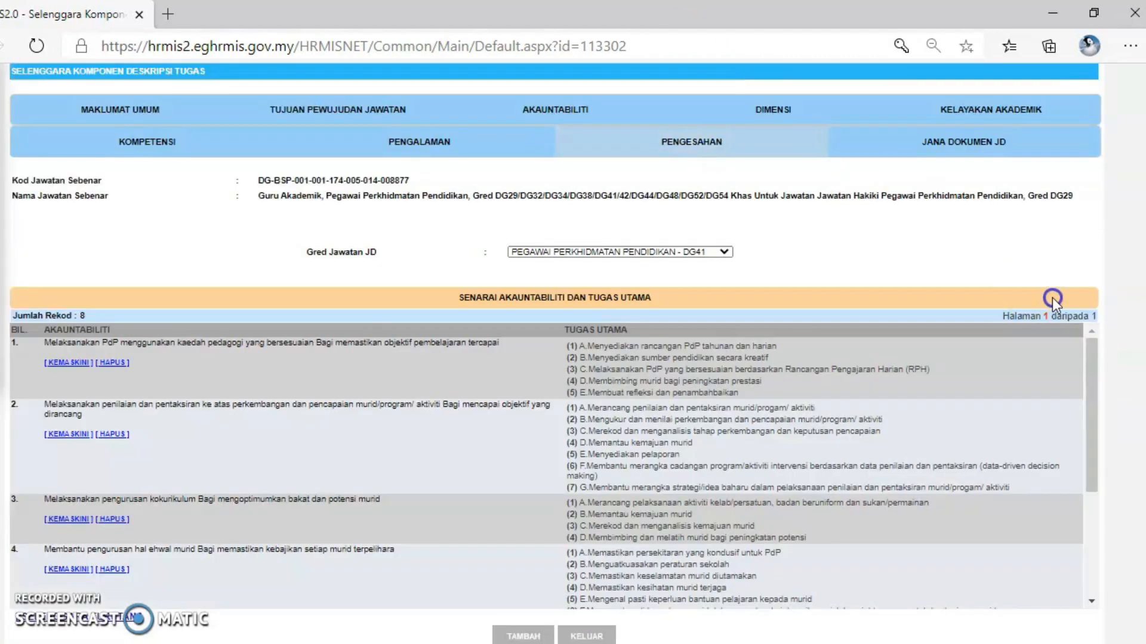
Compare the DG41 and DG44 Tugas Utama of Akauntabiliti 2 and 3 in the JD document, and review the DG41 list in HRMIS 2.0
{"action": "mouse_move", "coordinate": [860, 642]}
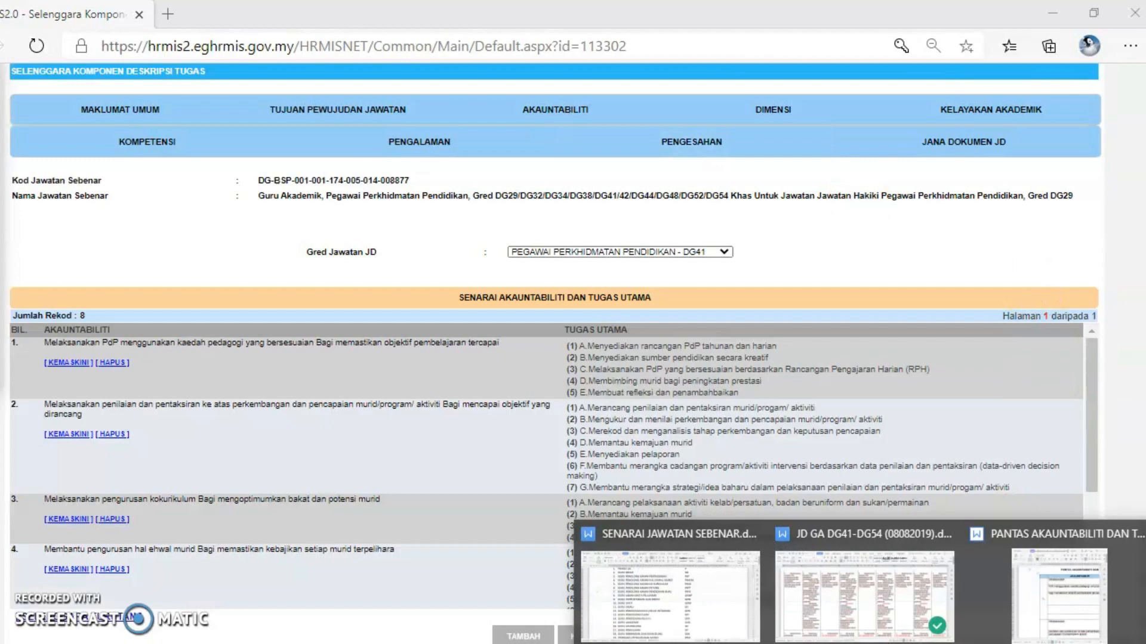
{"action": "left_click", "coordinate": [855, 593]}
{"action": "left_click_drag", "start_coordinate": [1109, 244], "coordinate": [1110, 259]}
{"action": "left_click_drag", "start_coordinate": [388, 280], "coordinate": [177, 239]}
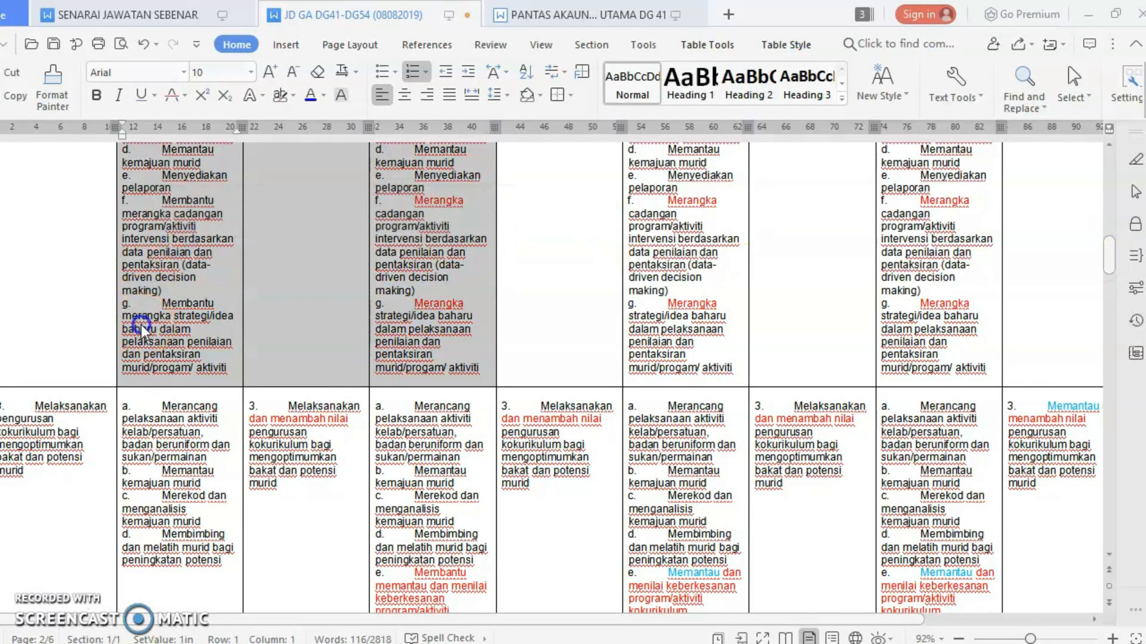
{"action": "left_click", "coordinate": [141, 329]}
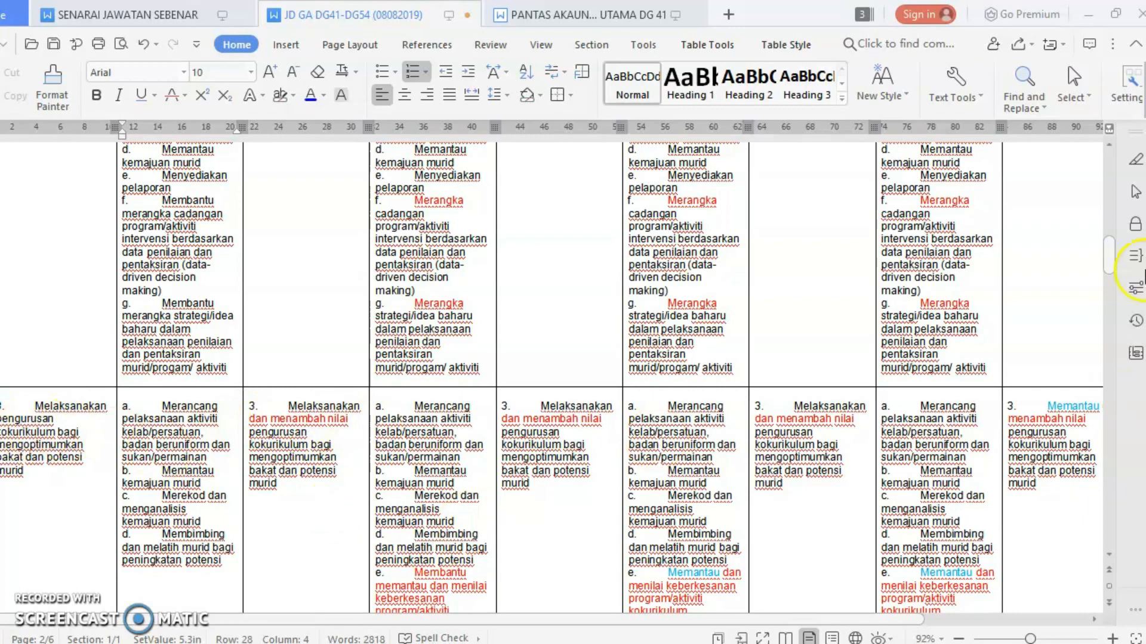
{"action": "left_click_drag", "start_coordinate": [1104, 267], "coordinate": [1108, 288]}
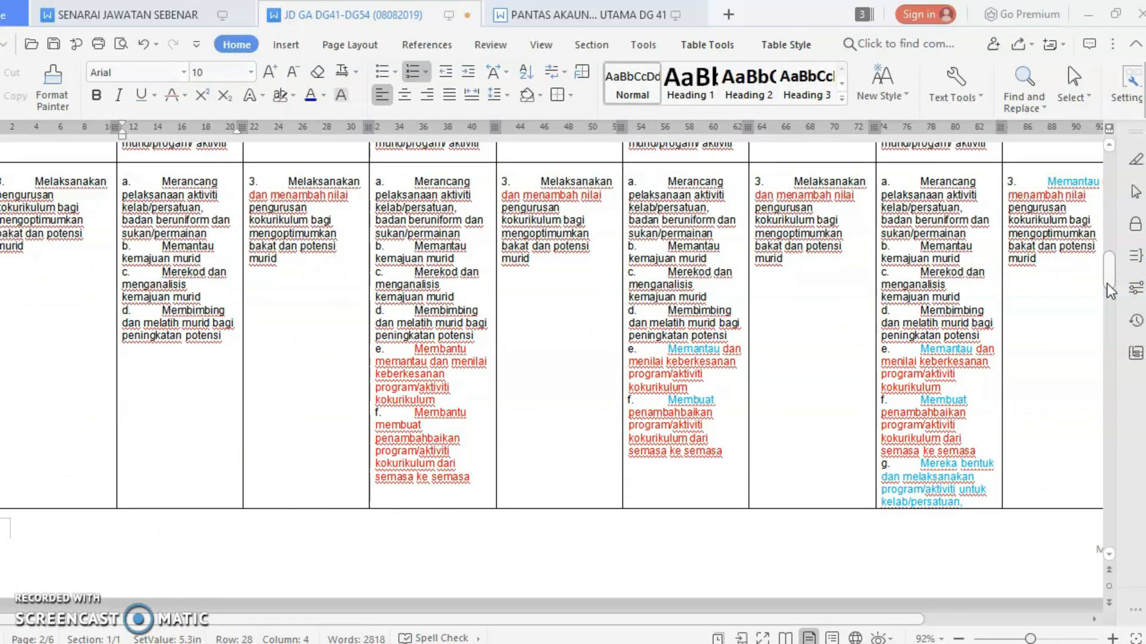
{"action": "mouse_move", "coordinate": [1107, 284]}
{"action": "left_mouse_down"}
{"action": "mouse_move", "coordinate": [1110, 294]}
{"action": "mouse_move", "coordinate": [1110, 274]}
{"action": "left_mouse_up"}
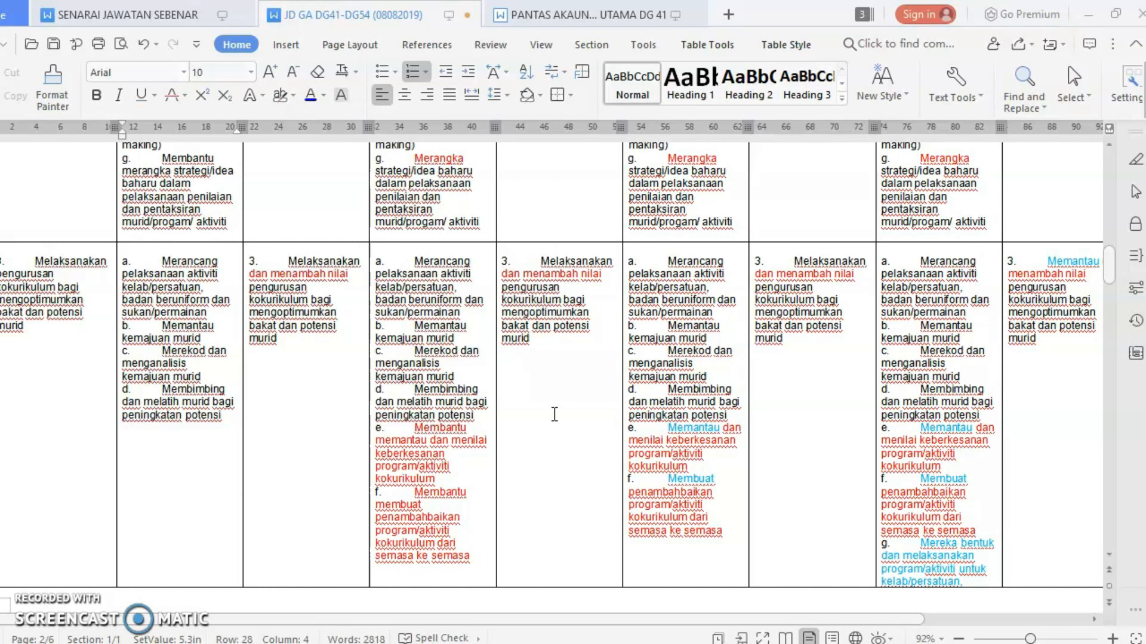
{"action": "key", "text": "super+Left"}
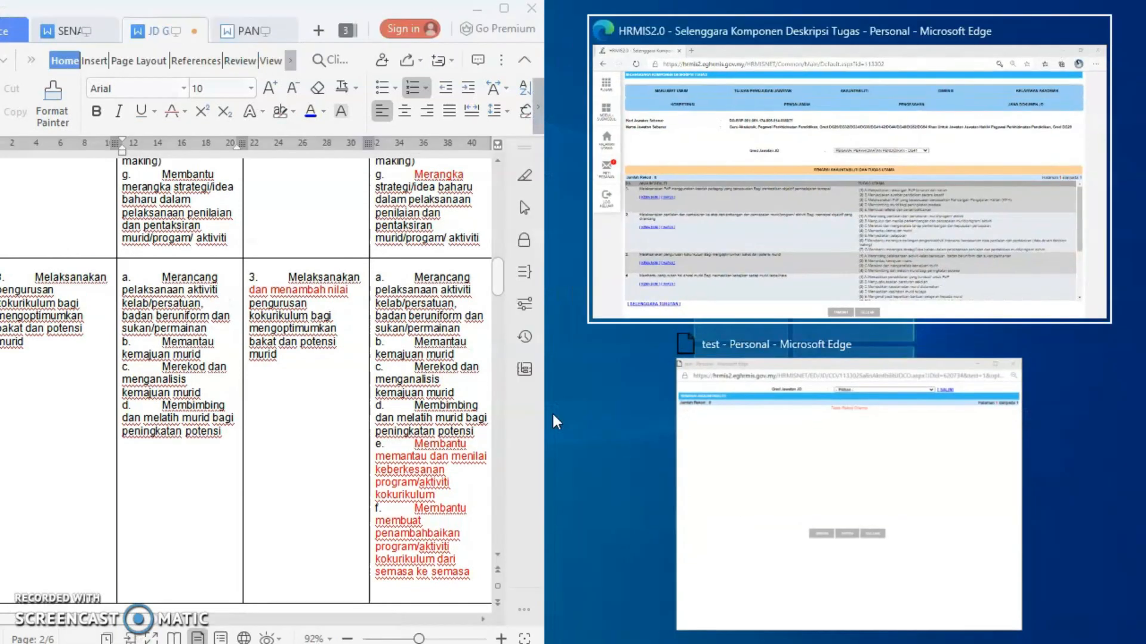
{"action": "left_click", "coordinate": [769, 199]}
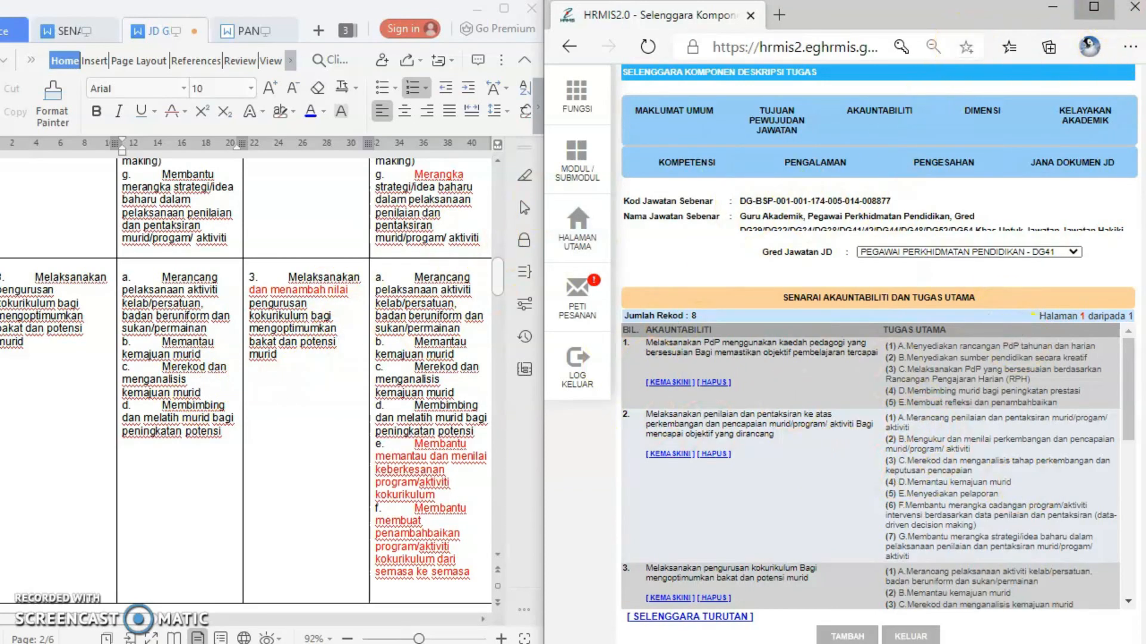
{"action": "left_click", "coordinate": [1094, 7]}
{"action": "left_click_drag", "start_coordinate": [1087, 338], "coordinate": [1098, 514]}
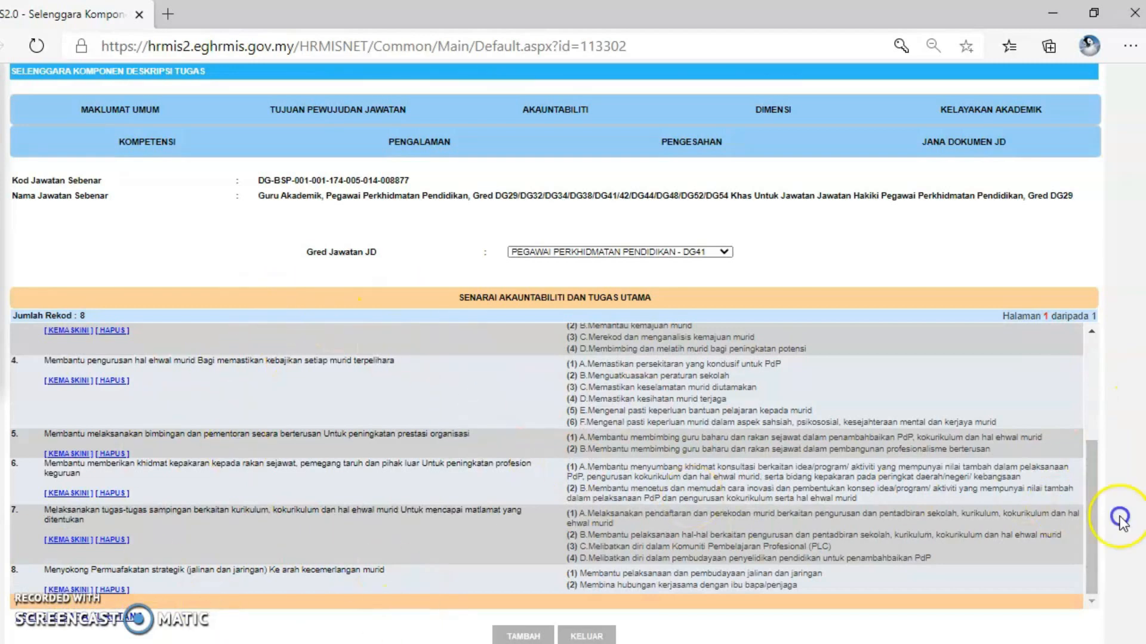
{"action": "left_click_drag", "start_coordinate": [1097, 514], "coordinate": [1098, 347]}
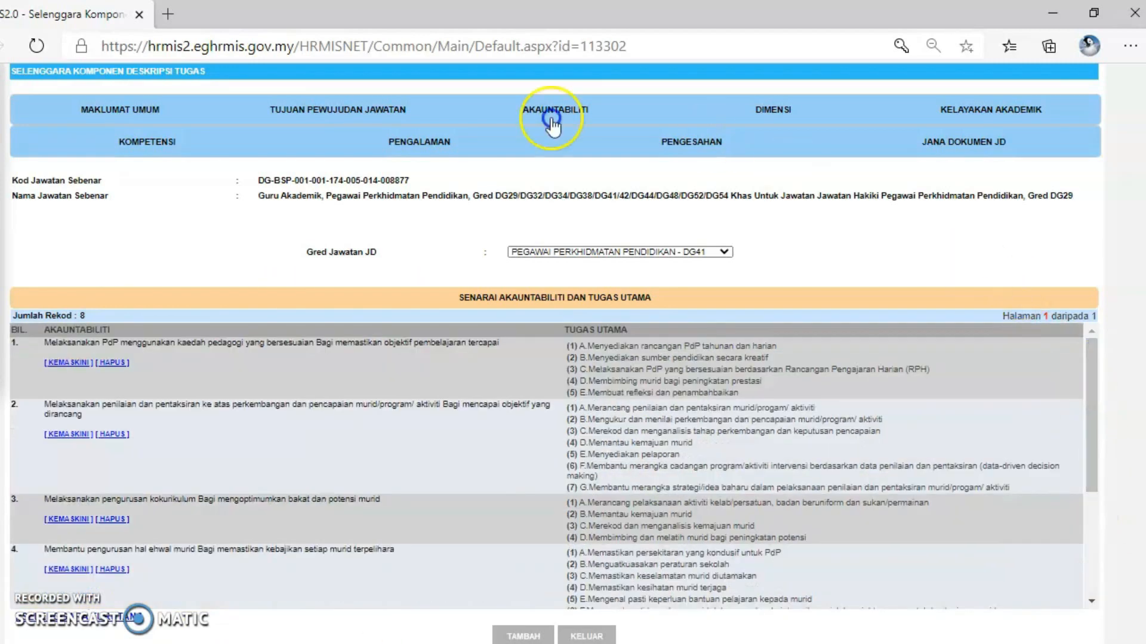
Open a new entry in the Dimensi component for PEGAWAI PERKHIDMATAN PENDIDIKAN - DG41
{"action": "left_click", "coordinate": [780, 118]}
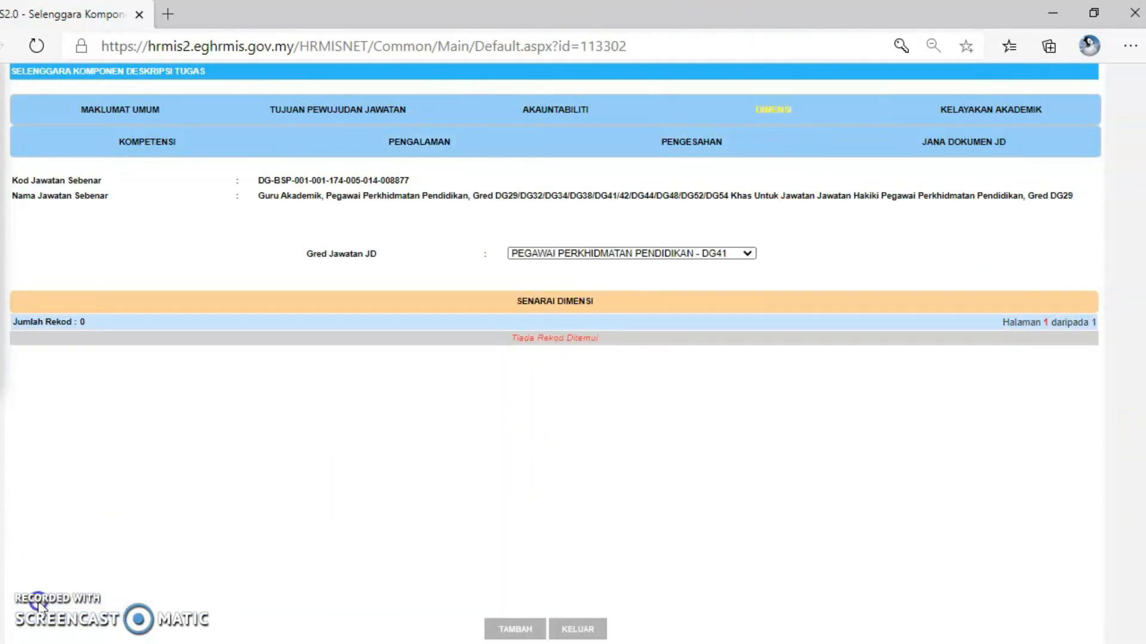
{"action": "left_click", "coordinate": [58, 614]}
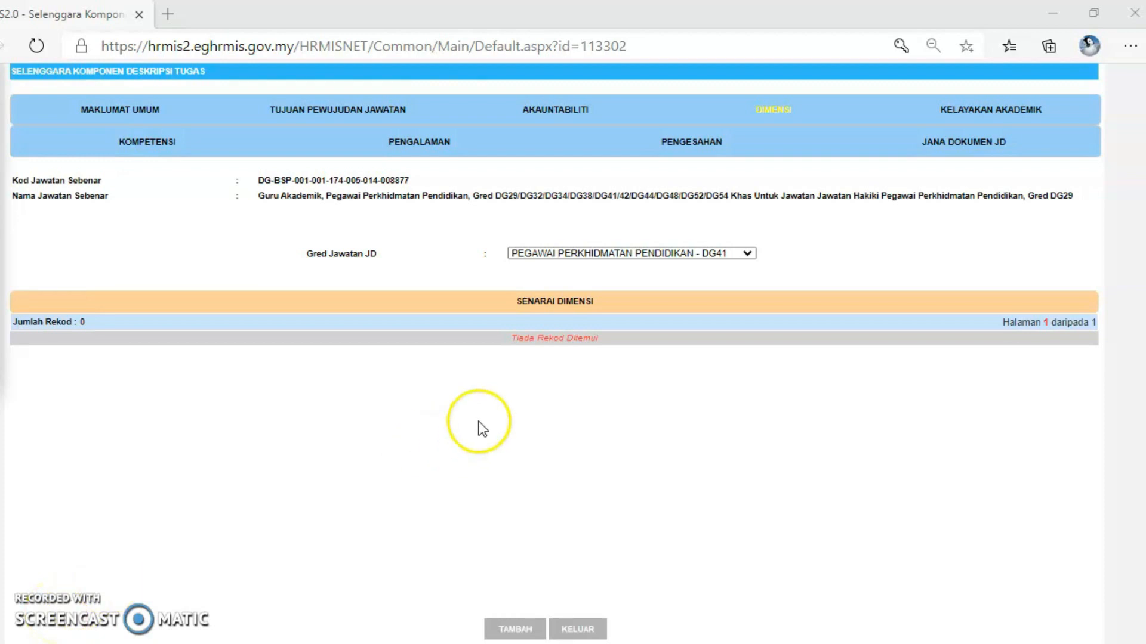
{"action": "left_click", "coordinate": [509, 632]}
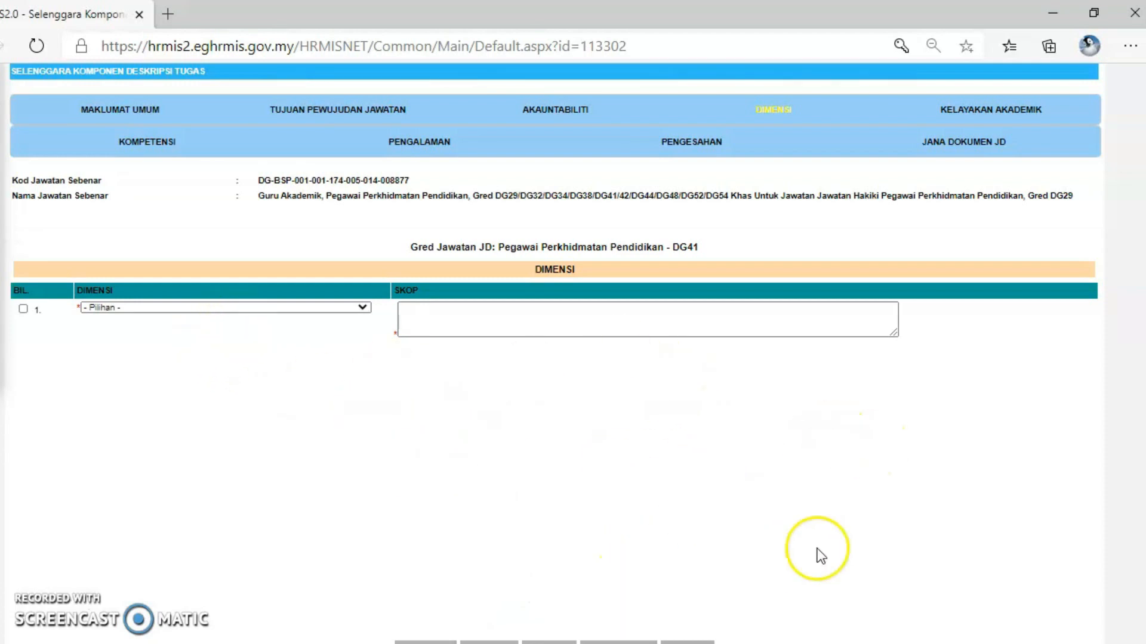
Switch to the JD document in WPS Office and copy "Bilangan murid yang dipertanggungjawabkan bagi setiap kelas mata pelajaran" from its DIMENSI table
{"action": "left_click", "coordinate": [862, 585]}
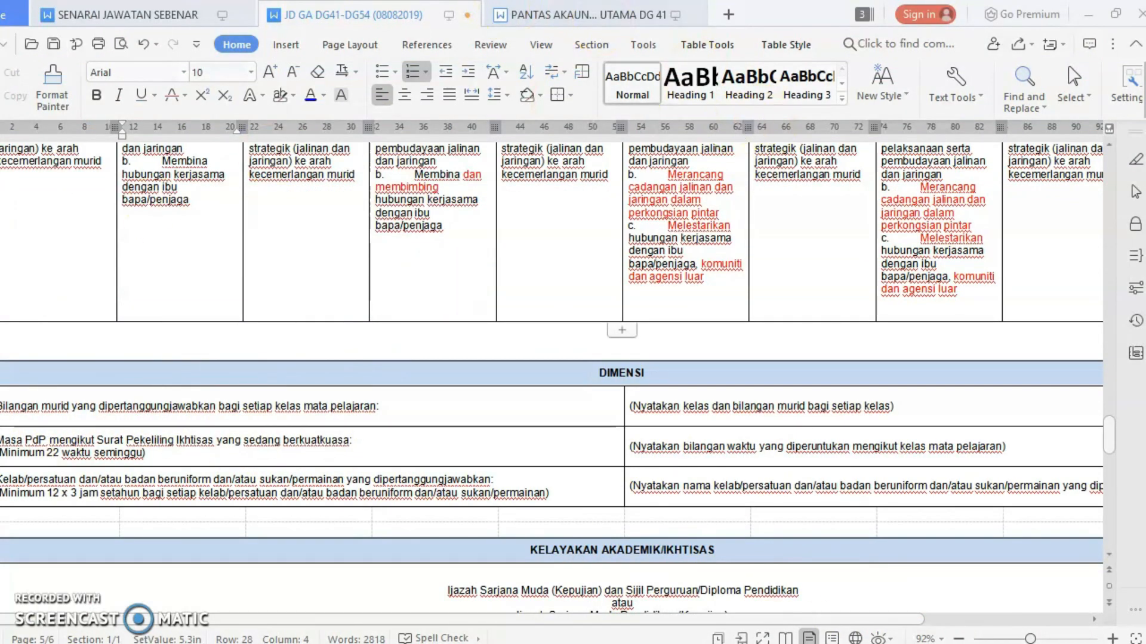
{"action": "left_click", "coordinate": [13, 349]}
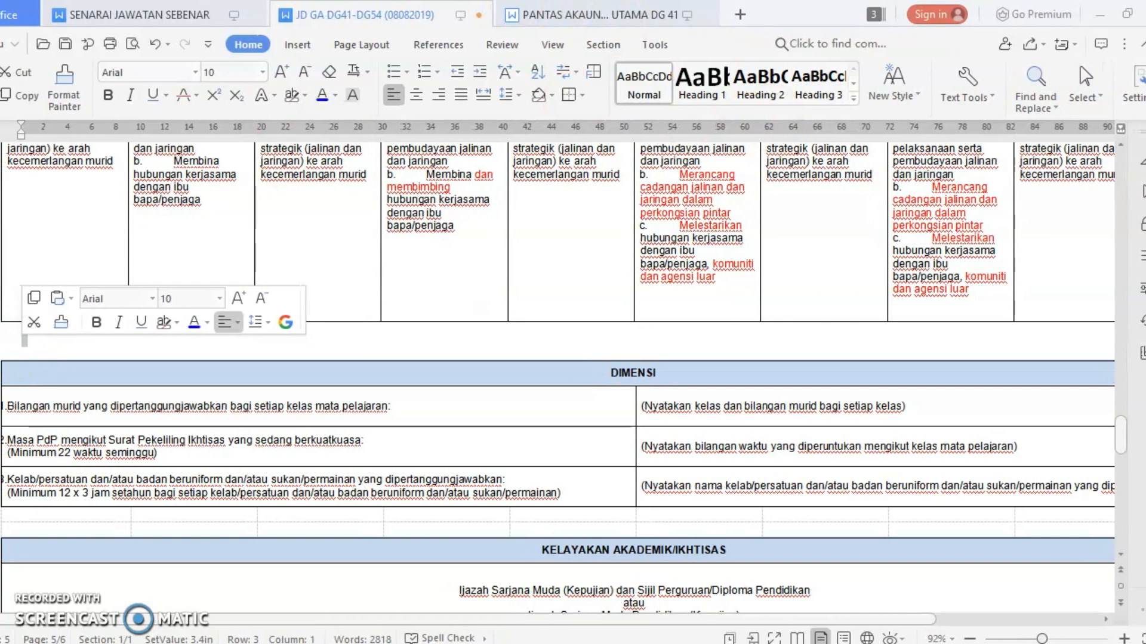
{"action": "left_click", "coordinate": [80, 412]}
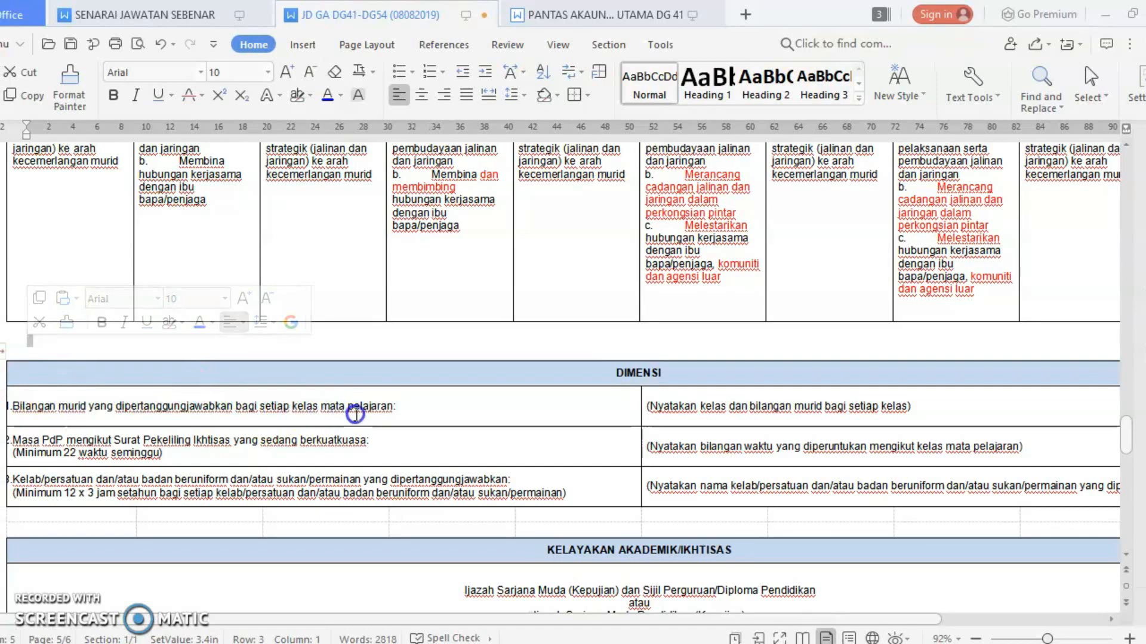
{"action": "left_click_drag", "start_coordinate": [392, 407], "coordinate": [11, 406]}
{"action": "key", "text": "ctrl+c"}
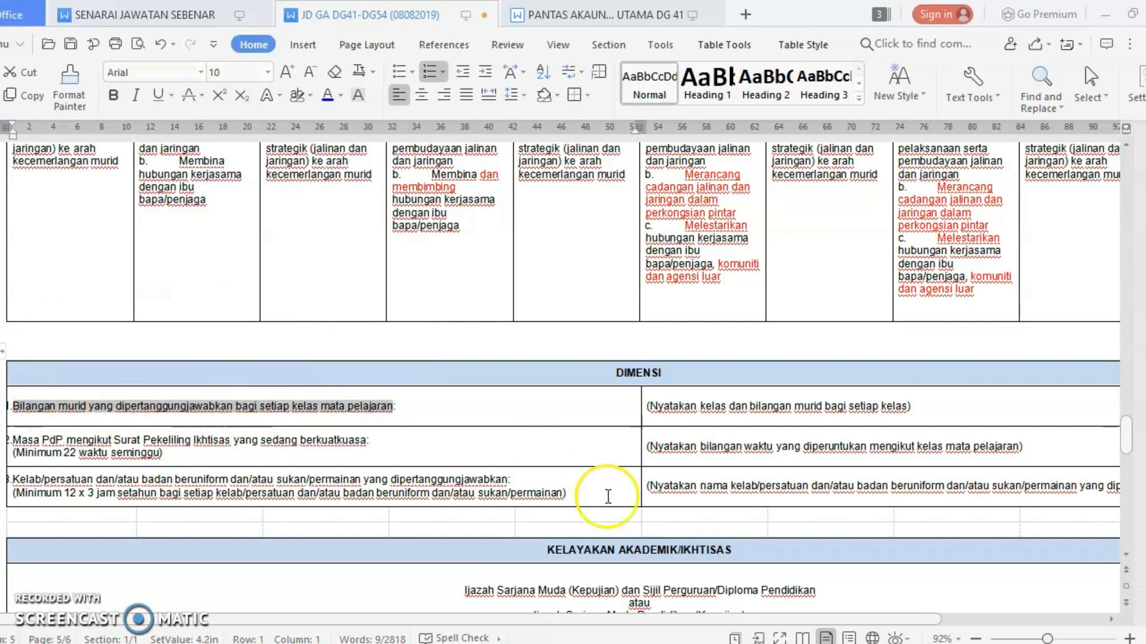
Switch back to HRMIS 2.0, set Dimensi row 1 to Lain-lain and paste the copied description into its text field
{"action": "mouse_move", "coordinate": [863, 643]}
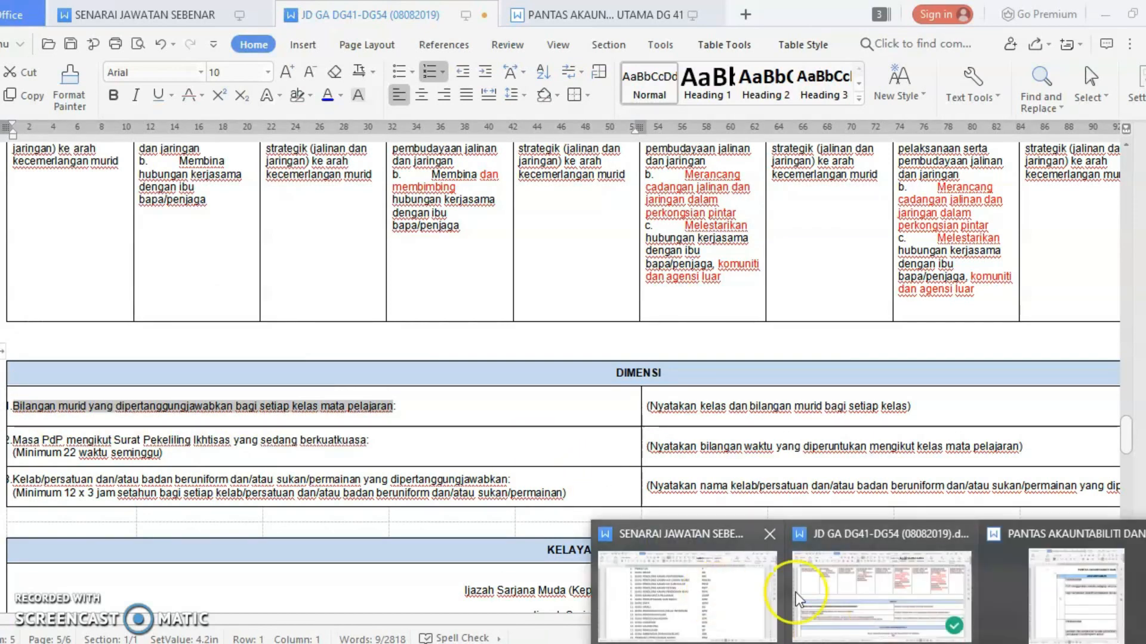
{"action": "left_click", "coordinate": [776, 643]}
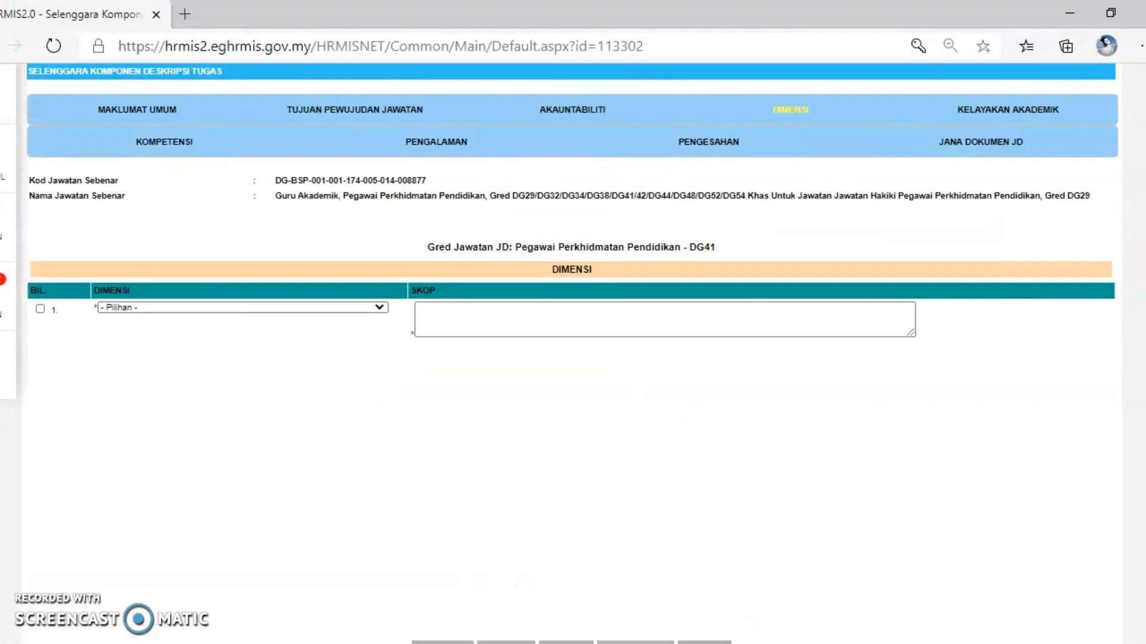
{"action": "left_click", "coordinate": [293, 311]}
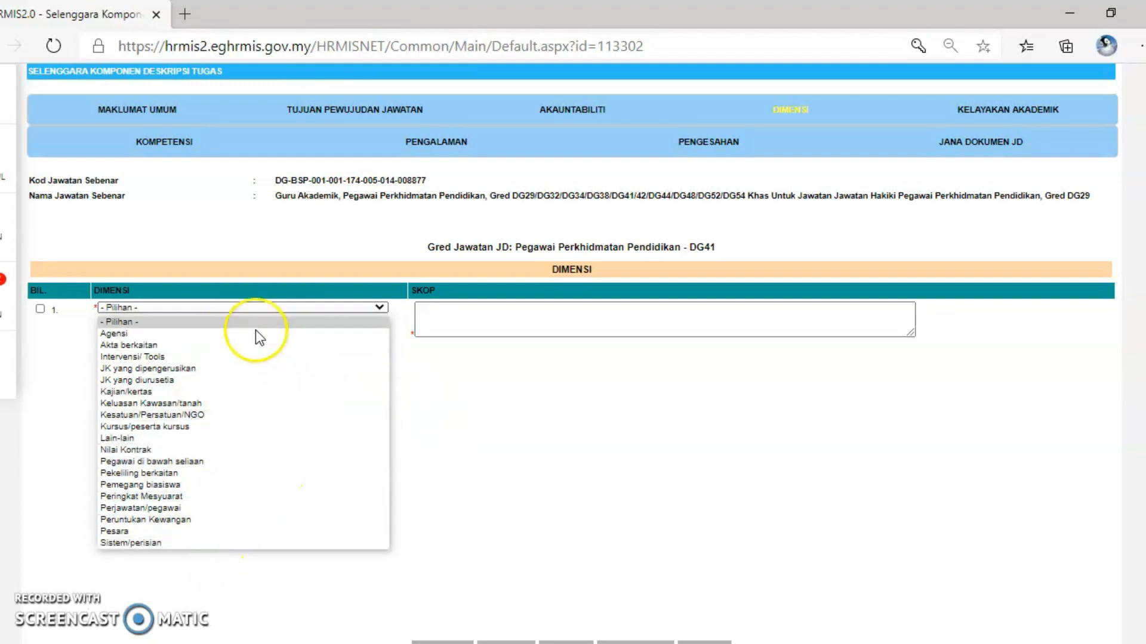
{"action": "left_click", "coordinate": [238, 439]}
{"action": "left_click", "coordinate": [205, 325]}
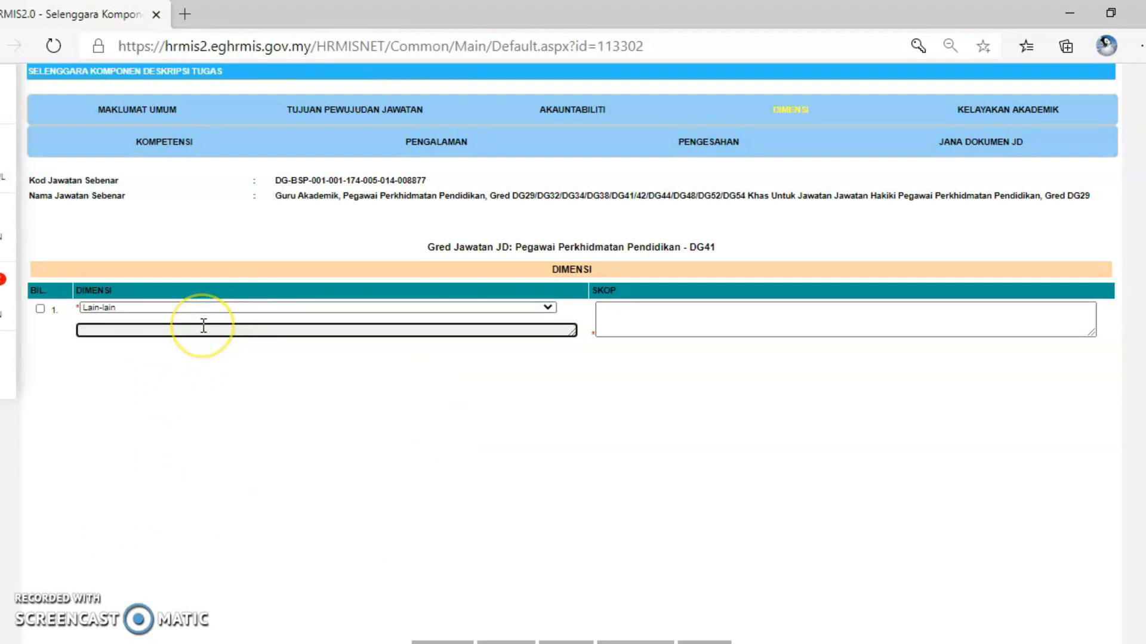
{"action": "key", "text": "ctrl+v"}
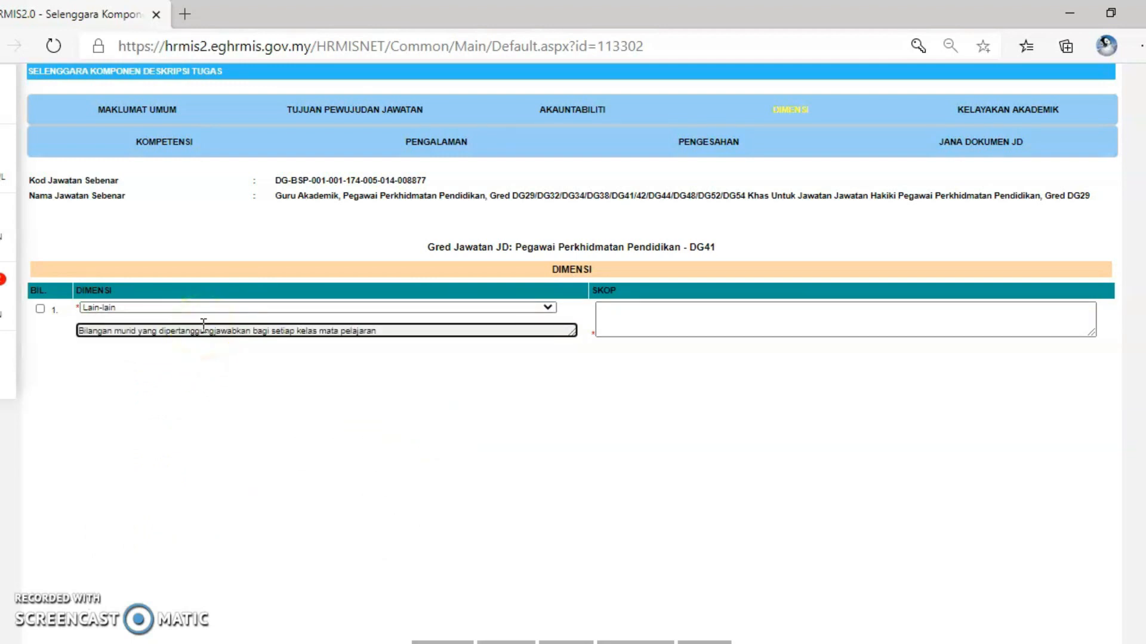
{"action": "left_click", "coordinate": [255, 402]}
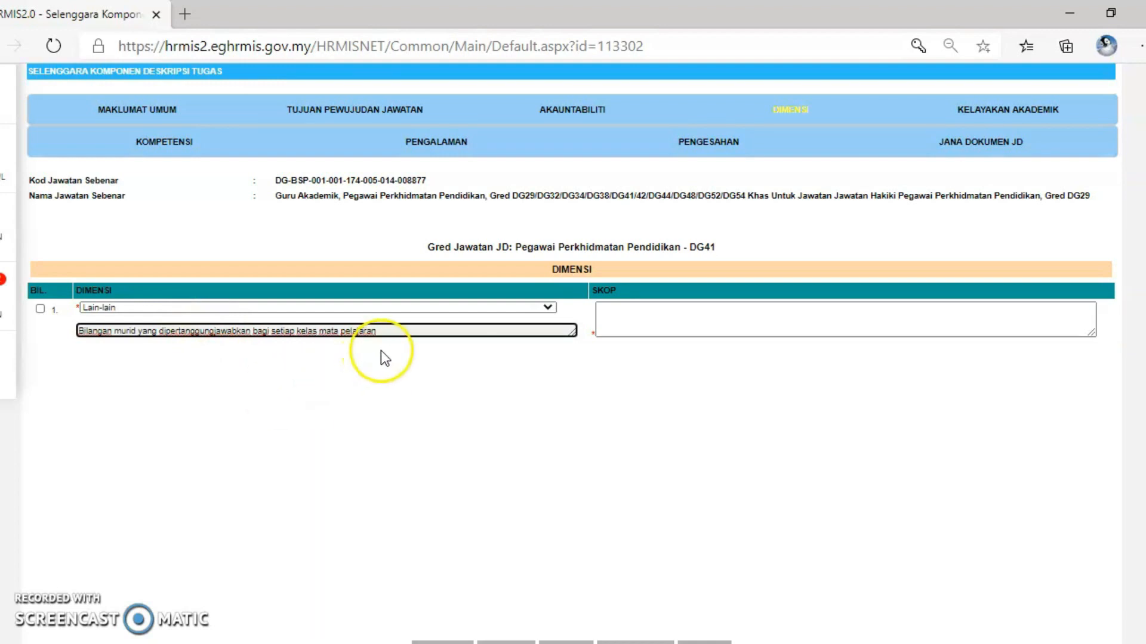
Enter the class list with pupil numbers as the Skop of Dimensi row 1: 1 UPSI - 32, 2 UPSI - 23, 3 UM - 32, 4 USM - 30
{"action": "left_click", "coordinate": [633, 319]}
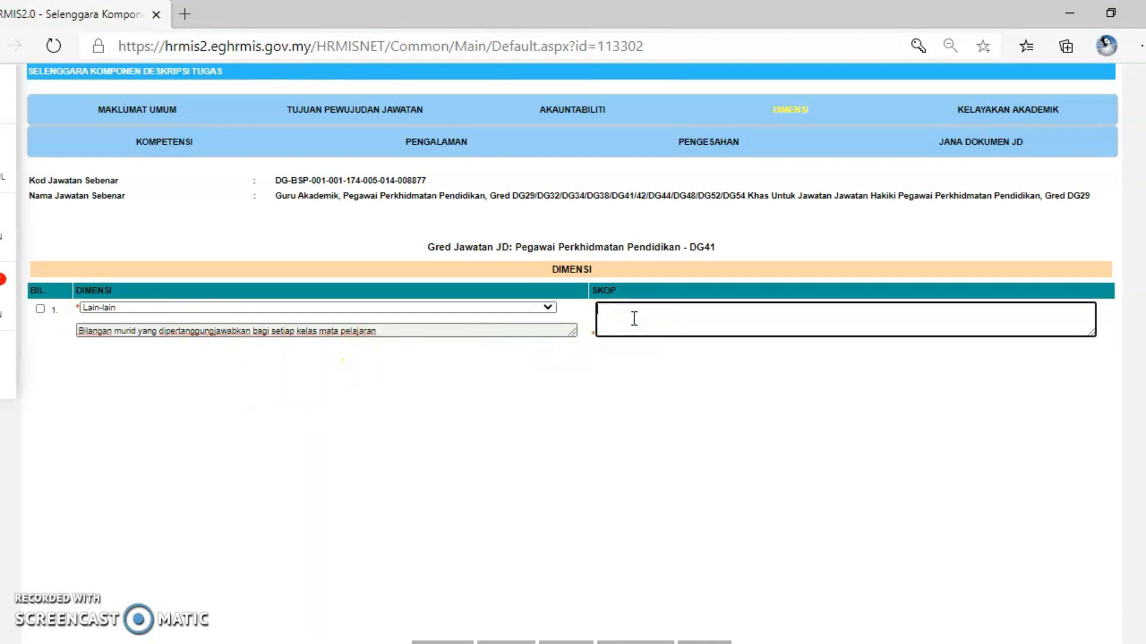
{"action": "type", "text": "1 up"}
{"action": "key", "text": "BackSpace"}
{"action": "key", "text": "BackSpace"}
{"action": "type", "text": "UPSI"}
{"action": "left_click", "coordinate": [633, 318]}
{"action": "type", "text": "-2 UPSI =3M - 32"}
{"action": "key", "text": "Return"}
{"action": "type", "text": "4 USM -"}
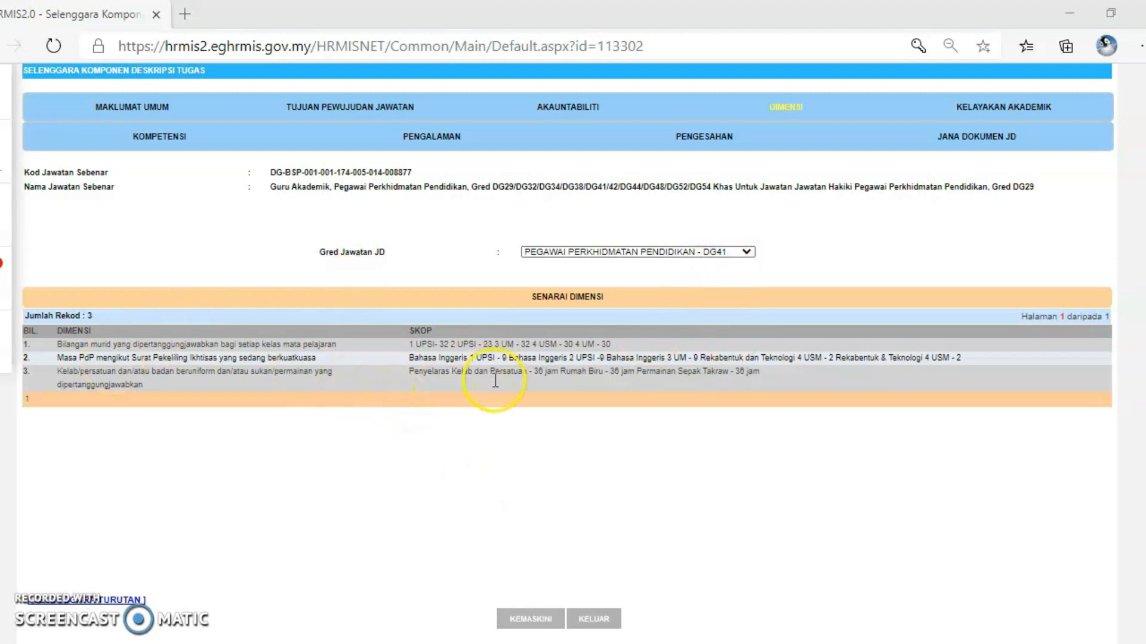
Check the Salin option and its source grades for the DG44 Dimensi list, and return to the DG41 list without copying
{"action": "left_click", "coordinate": [746, 258]}
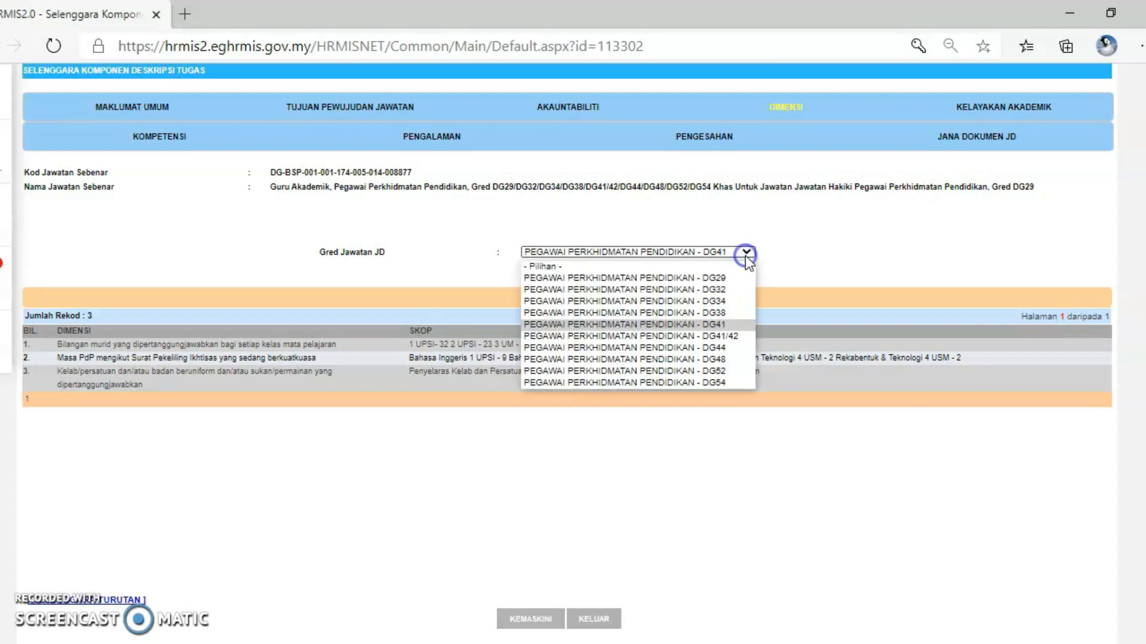
{"action": "left_click", "coordinate": [719, 350]}
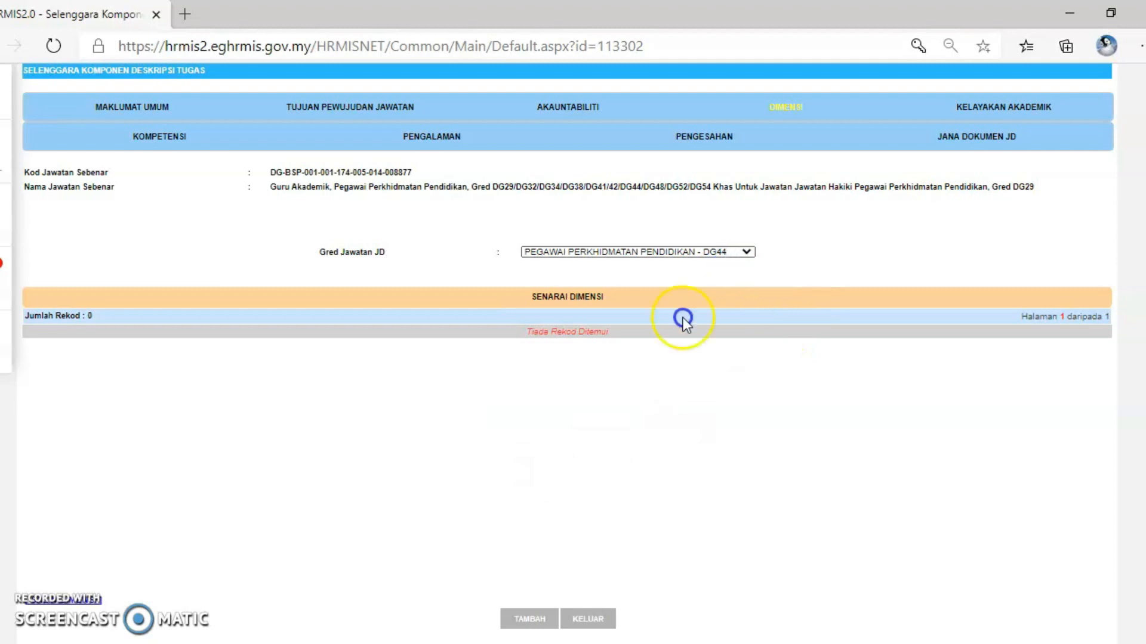
{"action": "left_click", "coordinate": [64, 604]}
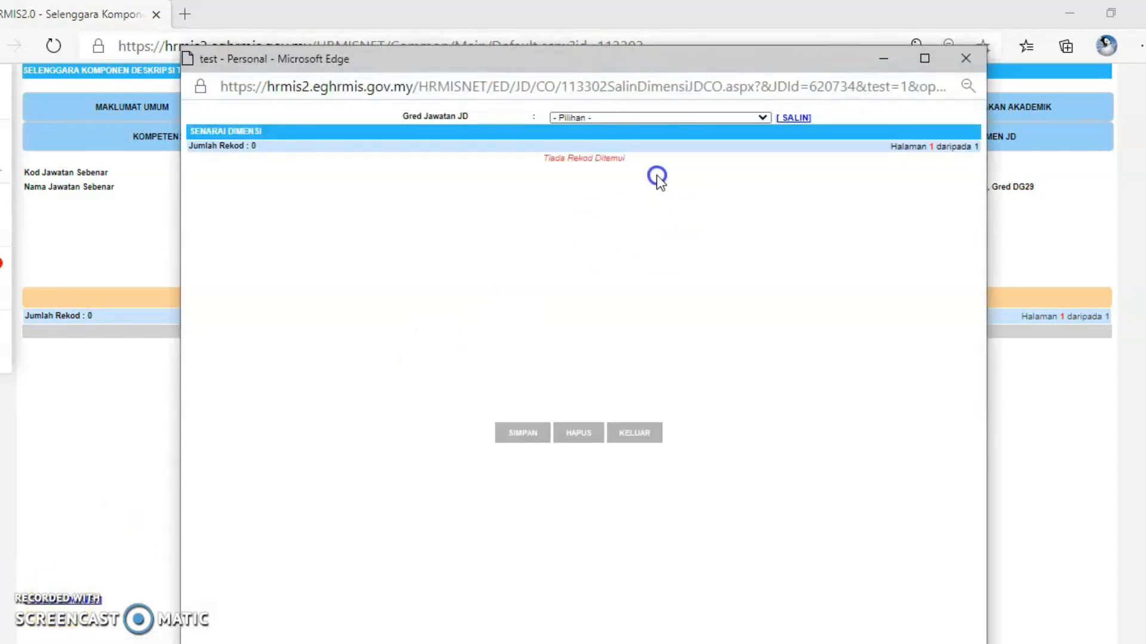
{"action": "left_click", "coordinate": [643, 118]}
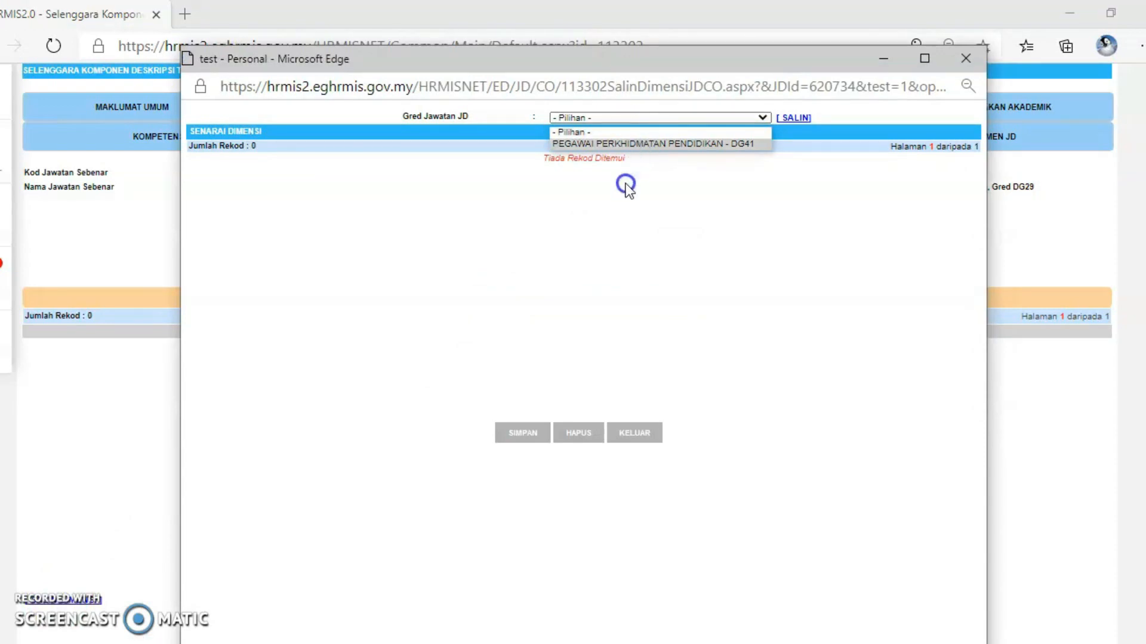
{"action": "left_click", "coordinate": [615, 221]}
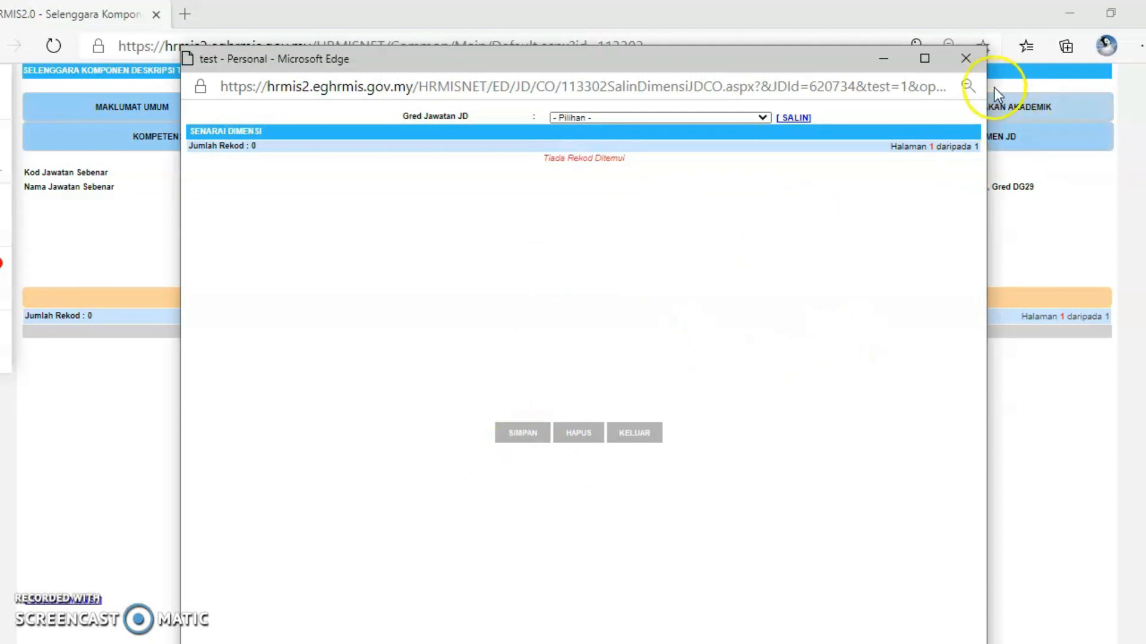
{"action": "left_click", "coordinate": [966, 59]}
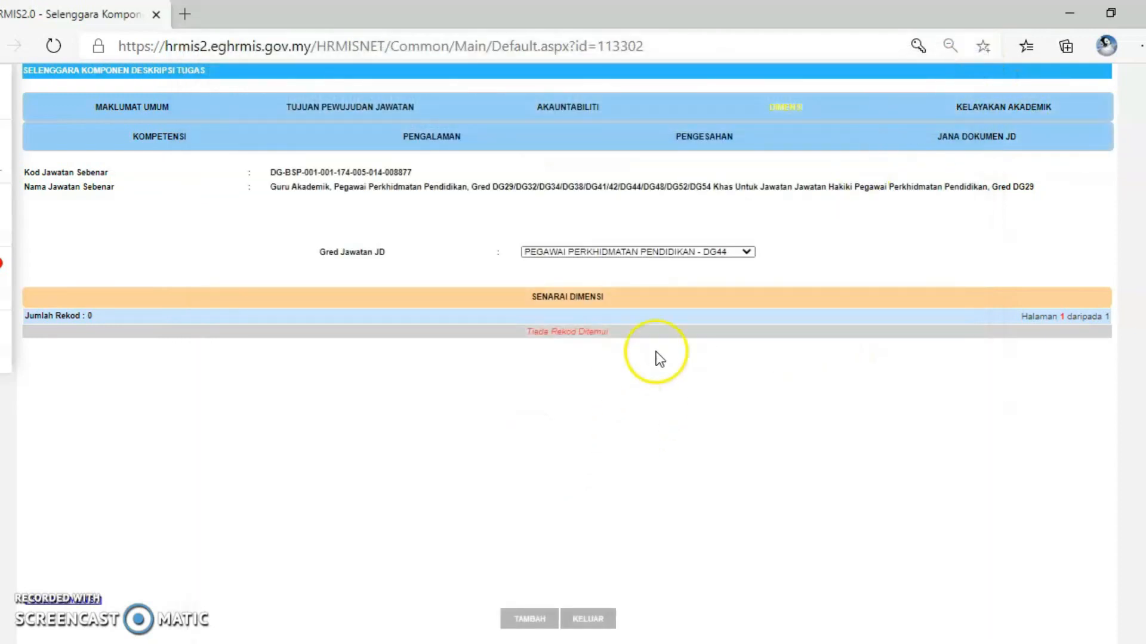
{"action": "left_click", "coordinate": [746, 254]}
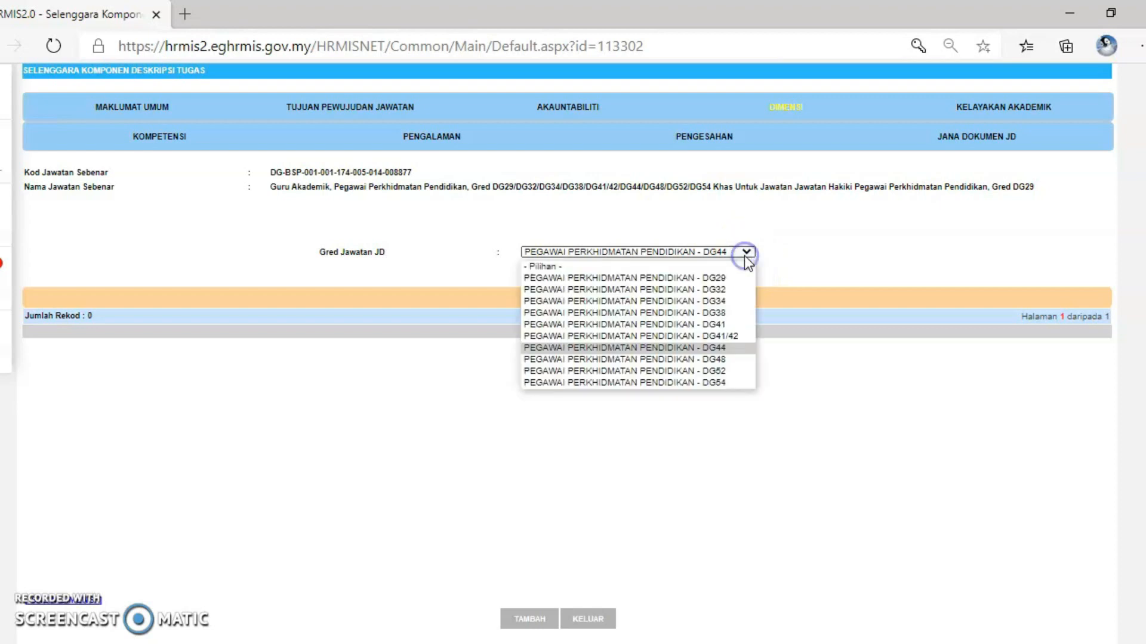
{"action": "left_click", "coordinate": [725, 324]}
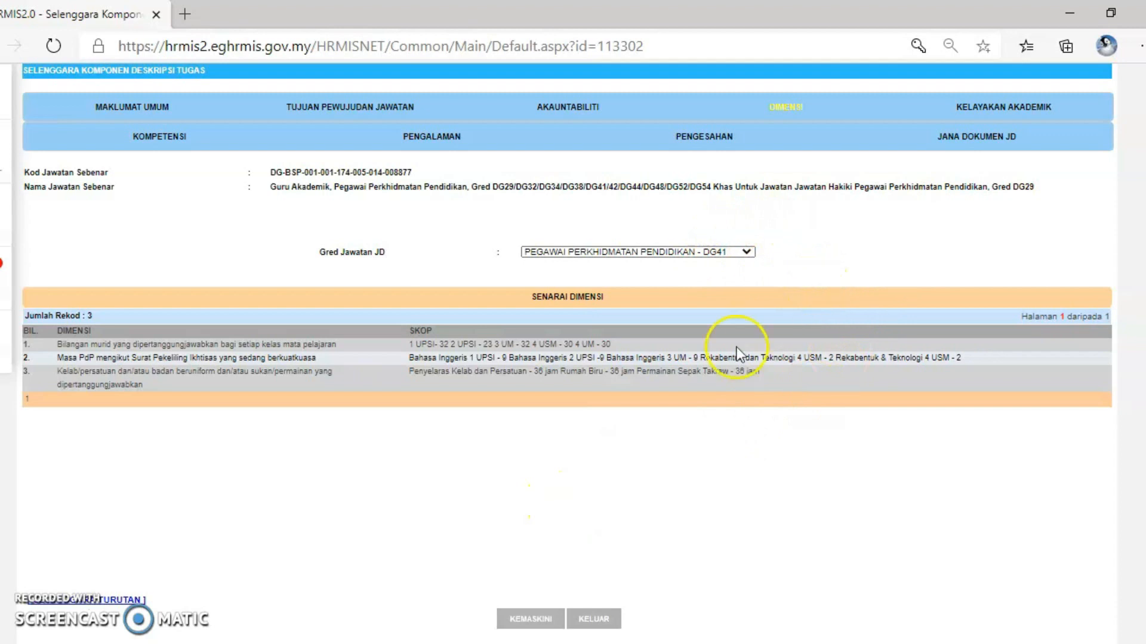
Open the Kelayakan Akademik component for updating and set the qualification in row 1 to Ijazah Sarjana Muda
{"action": "left_click", "coordinate": [988, 112]}
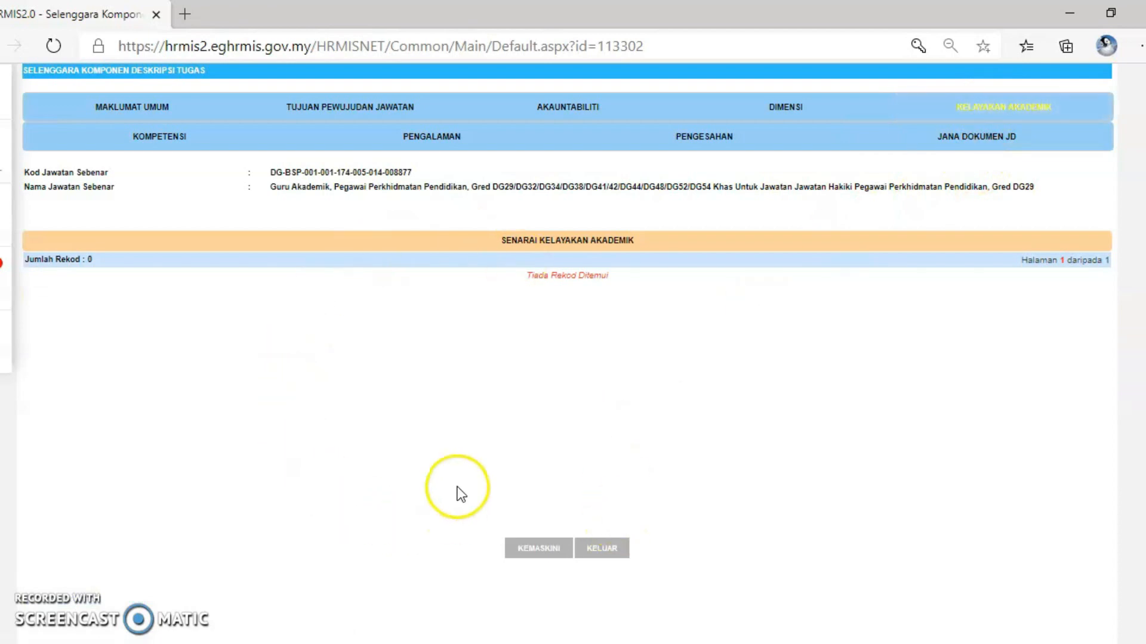
{"action": "left_click", "coordinate": [539, 550]}
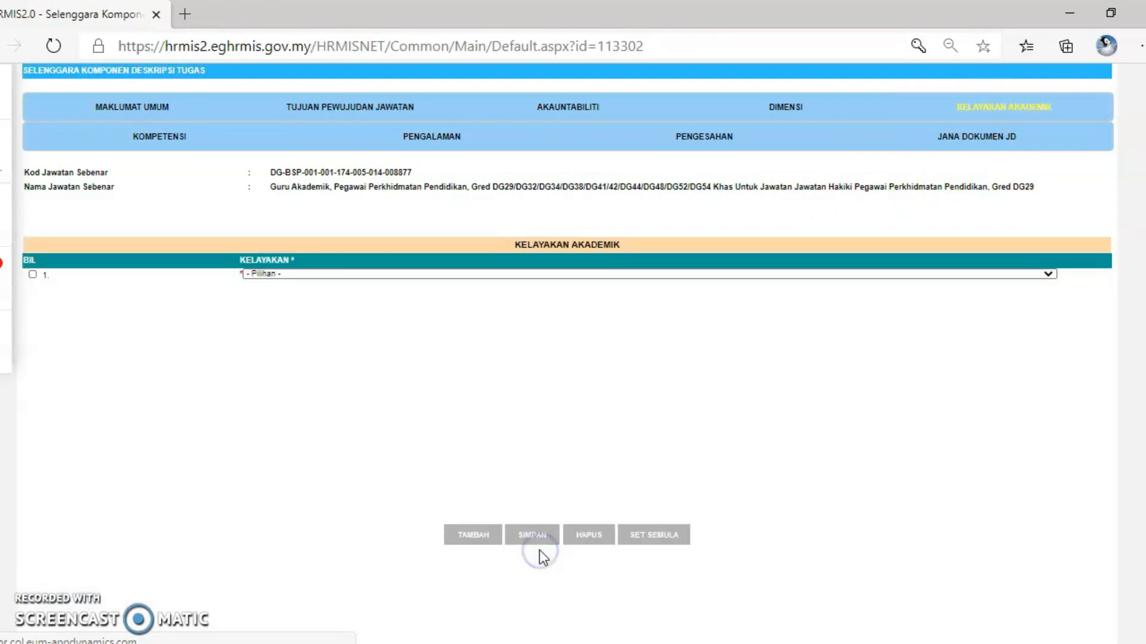
{"action": "left_click", "coordinate": [307, 275]}
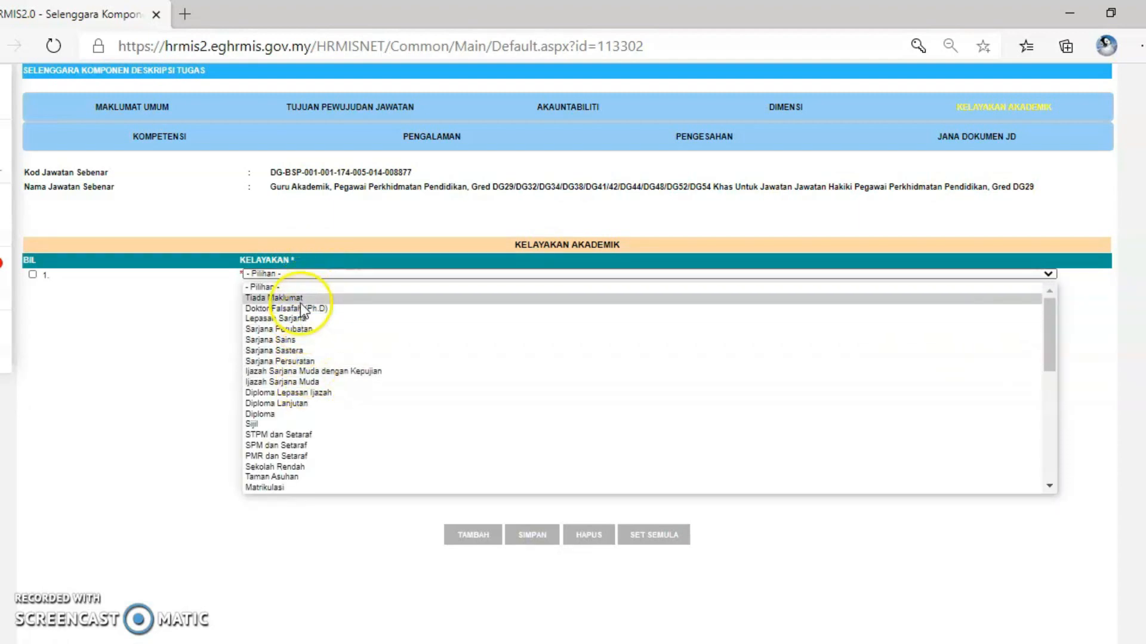
{"action": "left_click", "coordinate": [313, 383]}
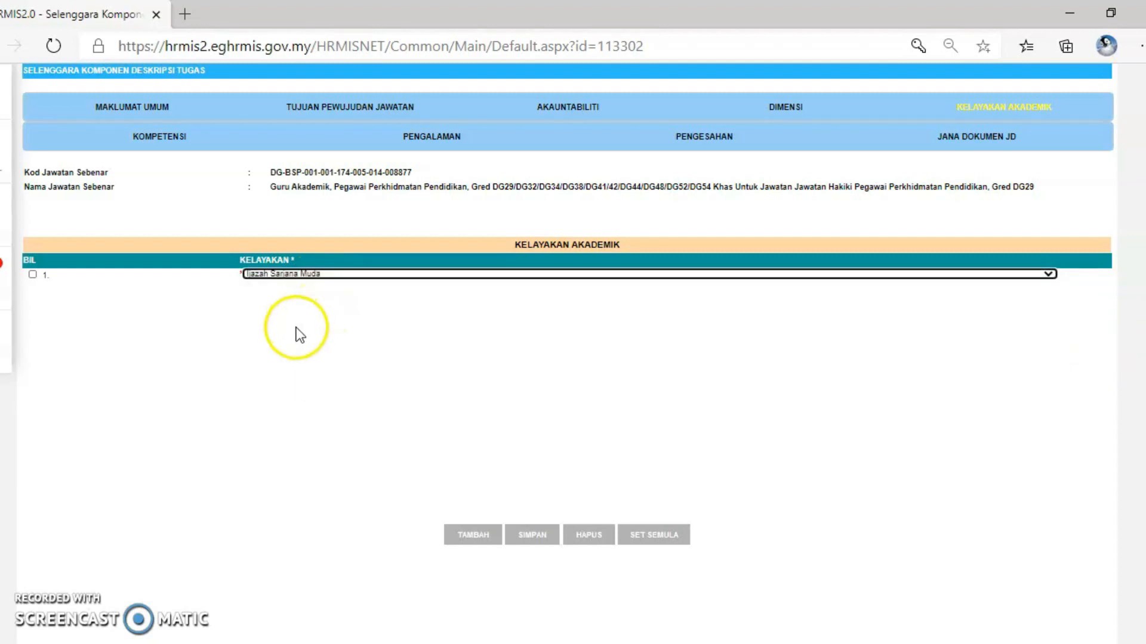
{"action": "left_click", "coordinate": [300, 373]}
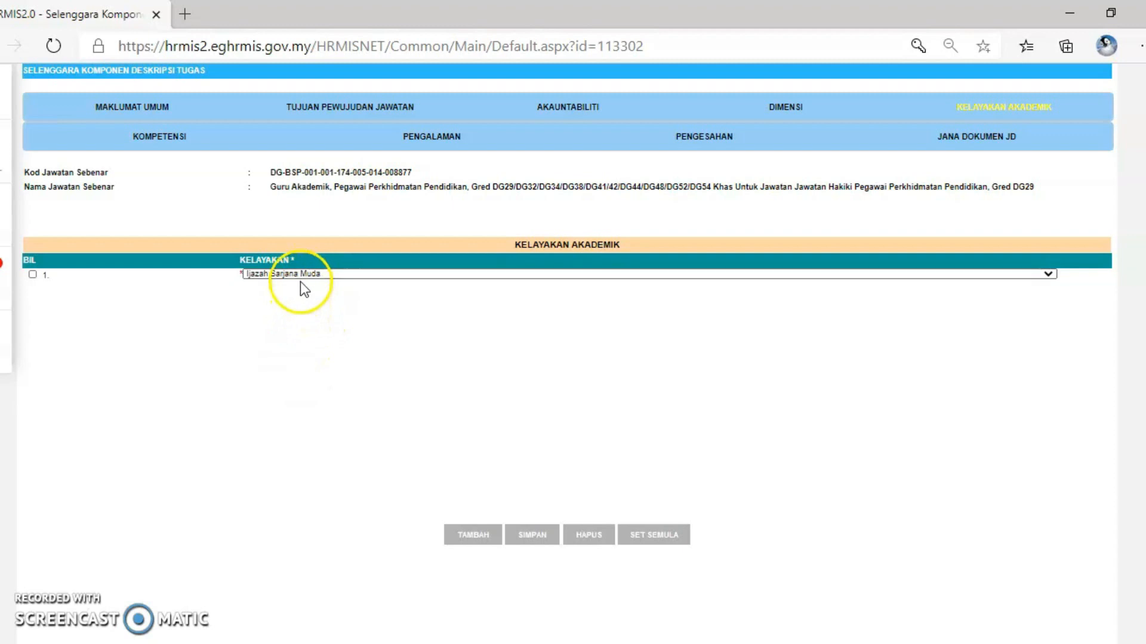
Add a second qualification row set to Diploma Lepasan Ijazah and save the Kelayakan Akademik records
{"action": "left_click", "coordinate": [455, 537]}
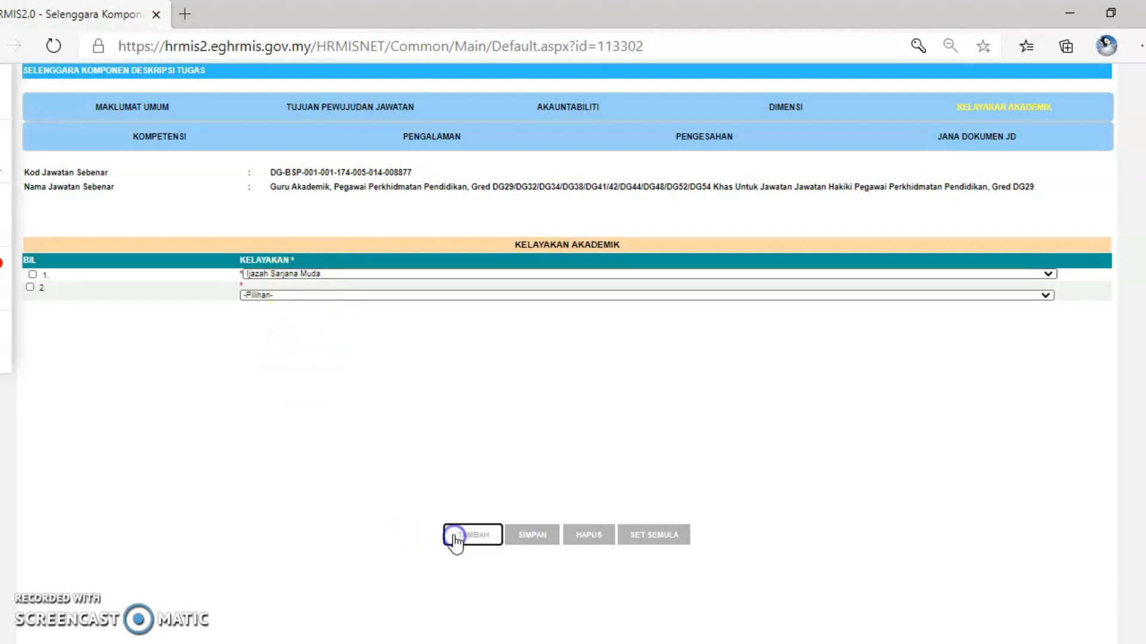
{"action": "left_click", "coordinate": [309, 296]}
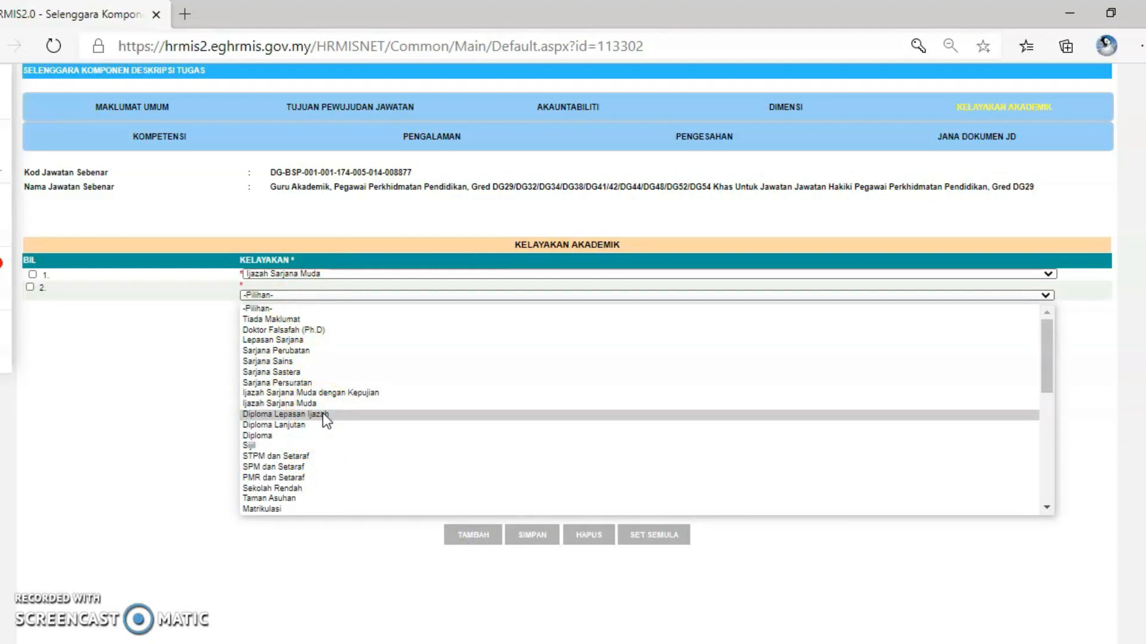
{"action": "left_click", "coordinate": [298, 414]}
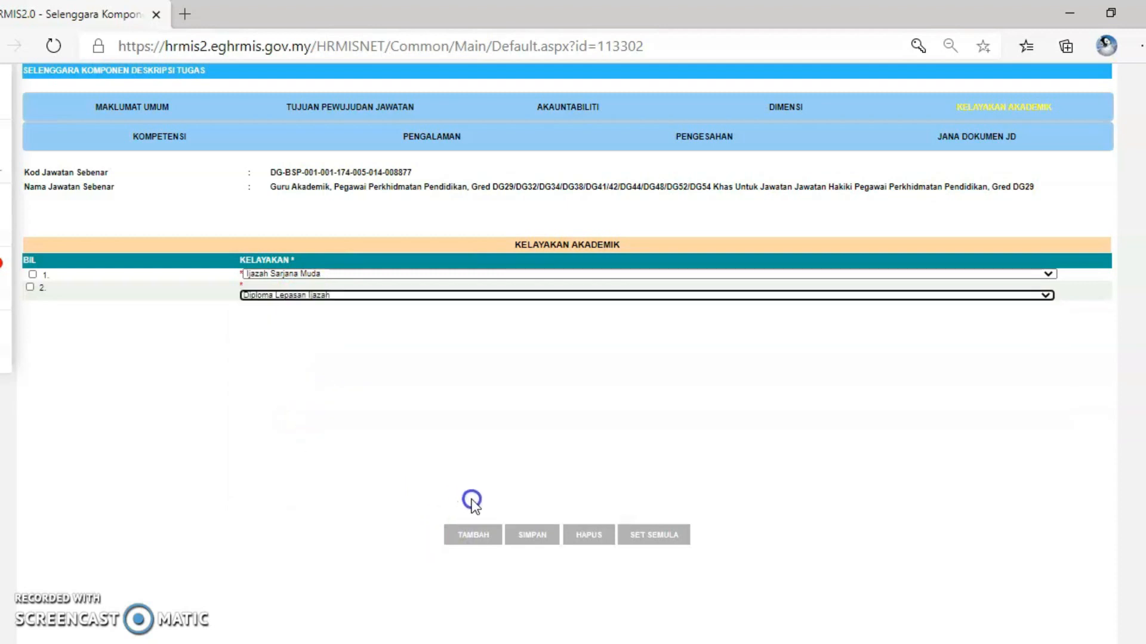
{"action": "left_click", "coordinate": [539, 539]}
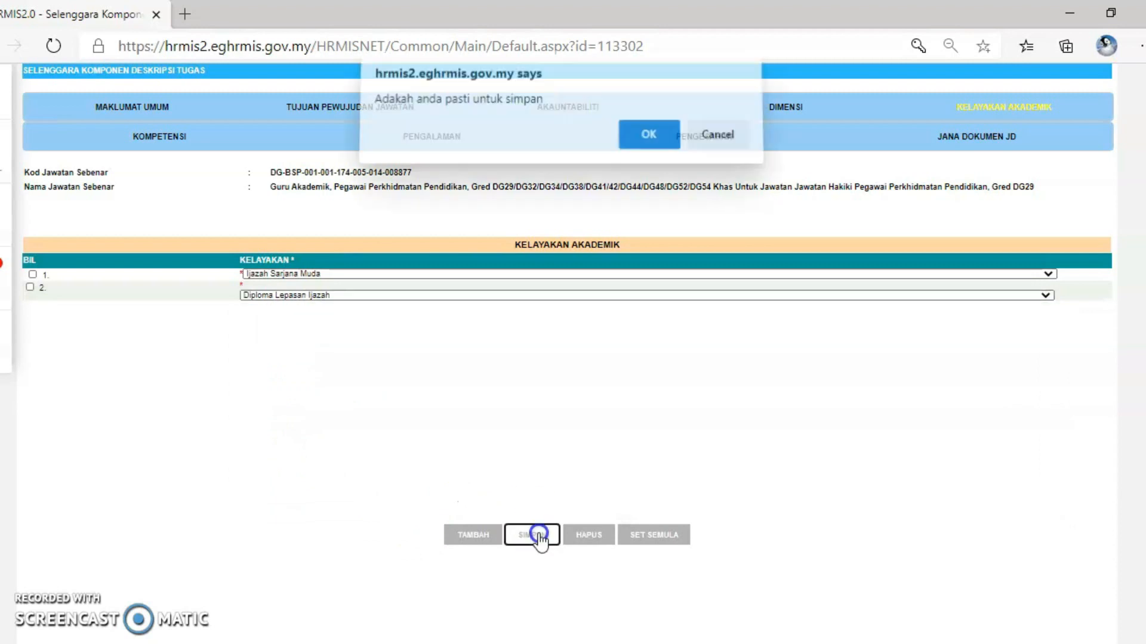
{"action": "left_click", "coordinate": [640, 143]}
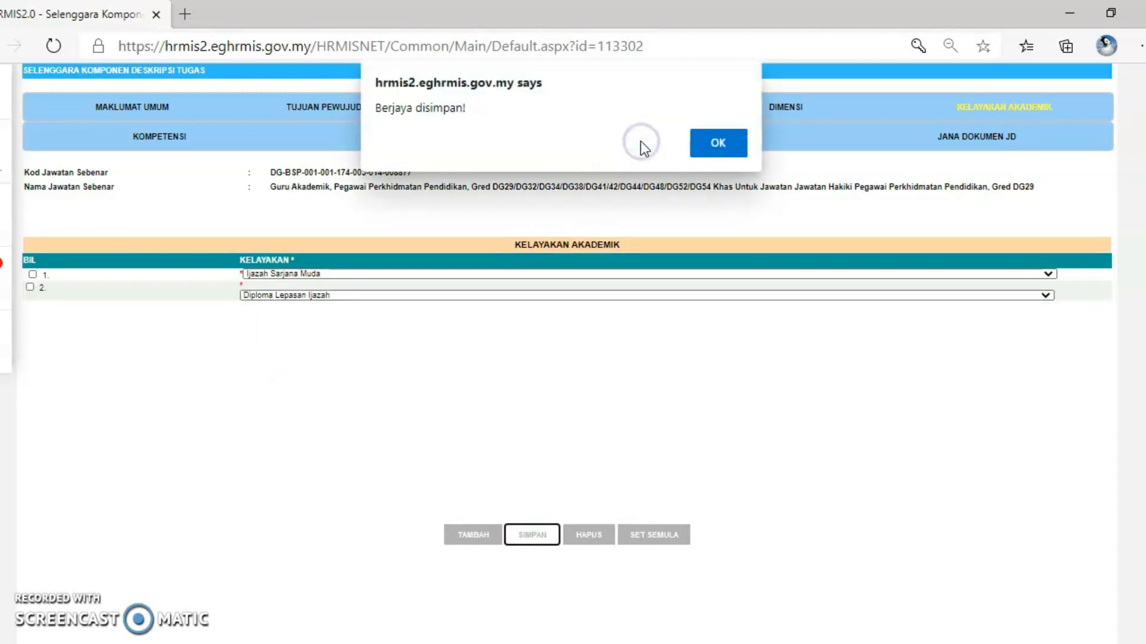
{"action": "left_click", "coordinate": [706, 151]}
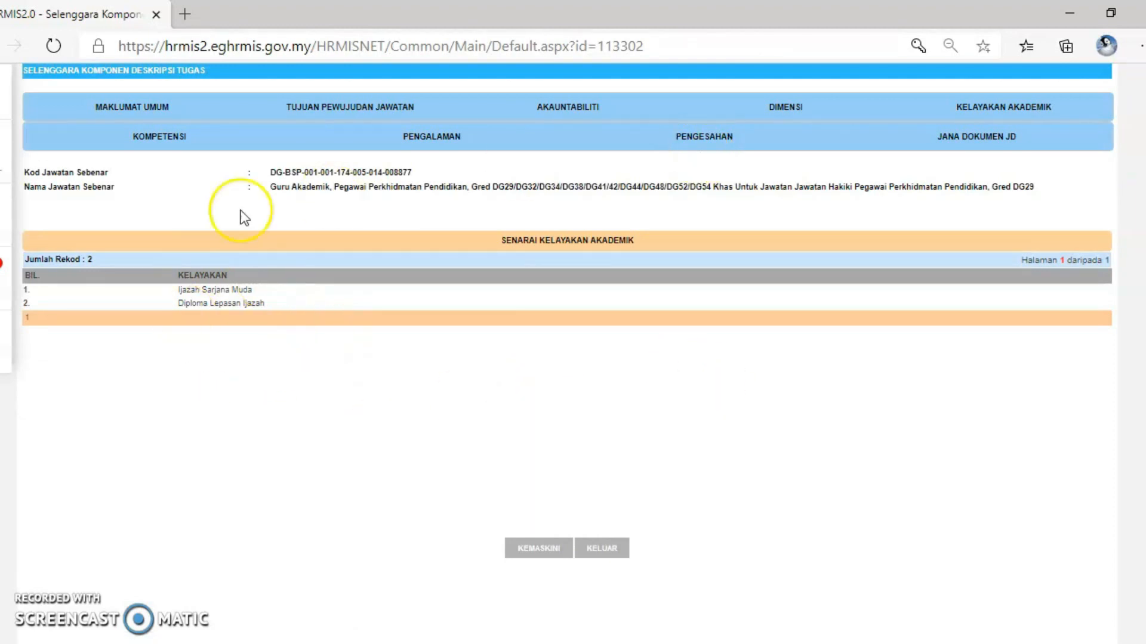
Open the Kompetensi component, look beyond the DIMENSI table in the JD document, and start a new Kompetensi entry in HRMIS 2.0
{"action": "left_click", "coordinate": [172, 136]}
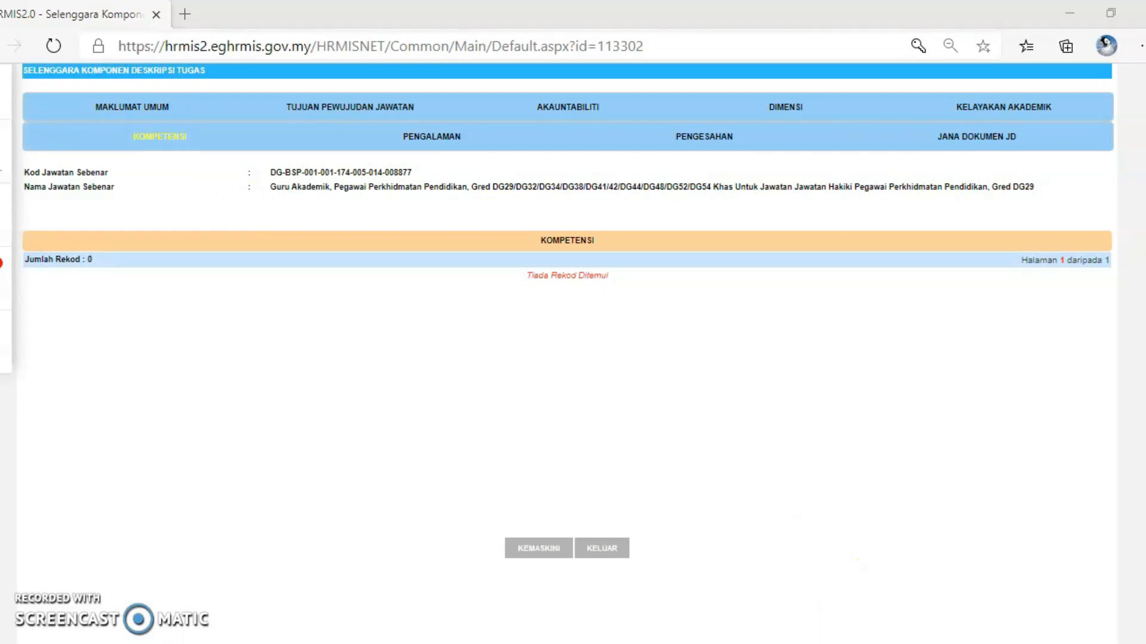
{"action": "mouse_move", "coordinate": [869, 636]}
{"action": "left_click", "coordinate": [869, 613]}
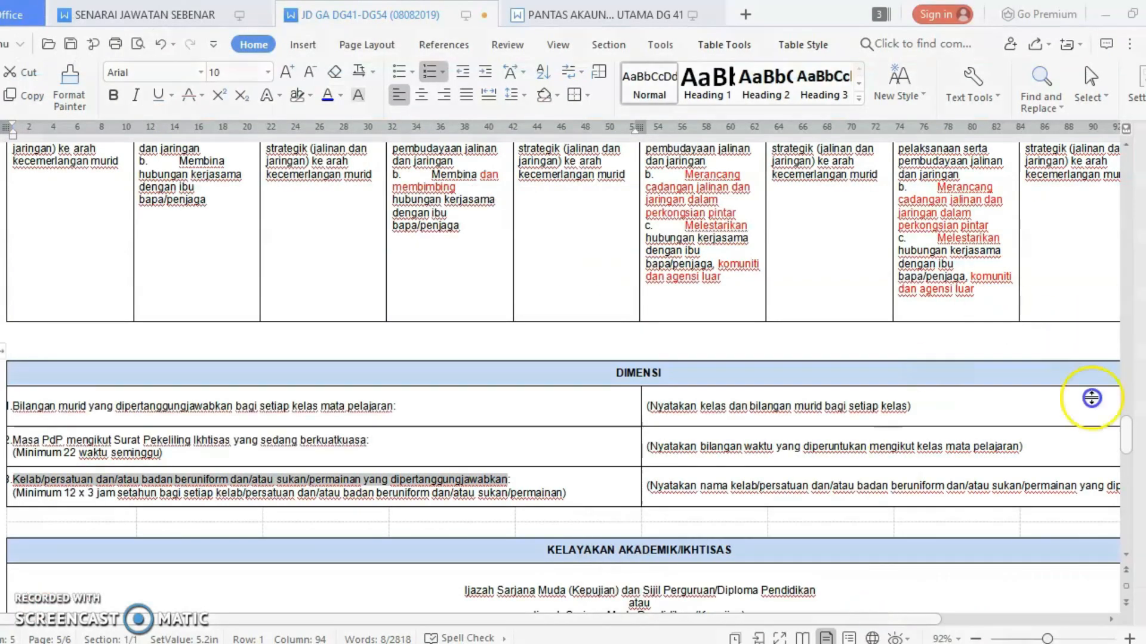
{"action": "left_click_drag", "start_coordinate": [1128, 445], "coordinate": [1128, 466]}
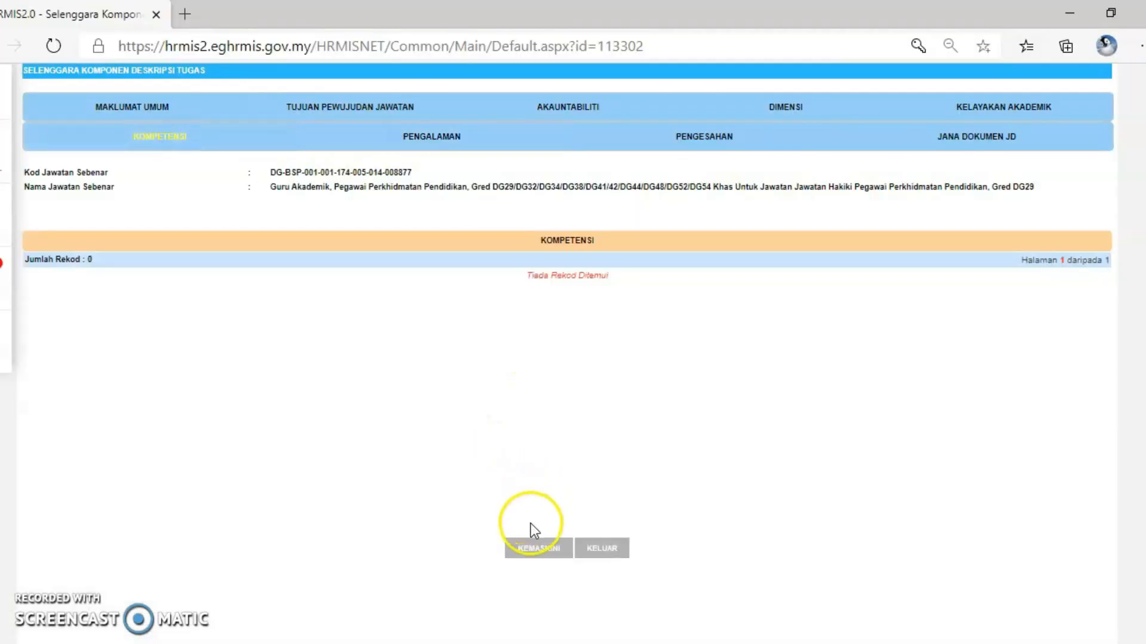
{"action": "left_click", "coordinate": [537, 546]}
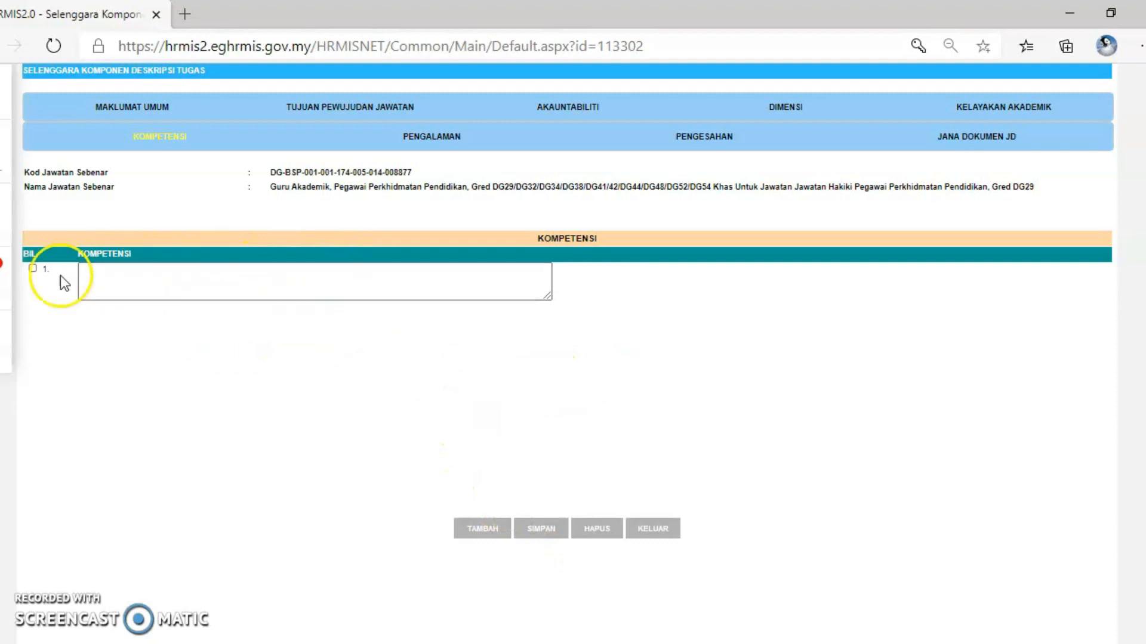
Add empty Kompetensi rows until the list has ten entries, and return to the first row
{"action": "left_click", "coordinate": [481, 529]}
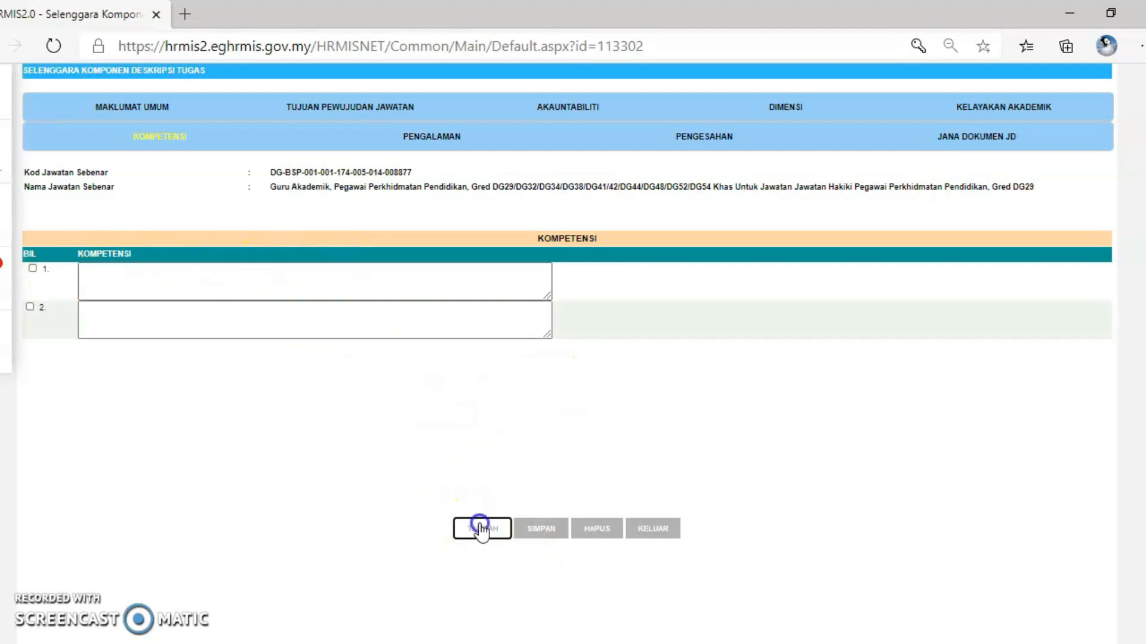
{"action": "left_click", "coordinate": [481, 530]}
{"action": "left_click", "coordinate": [481, 529]}
{"action": "left_click", "coordinate": [481, 529]}
{"action": "left_click", "coordinate": [481, 528]}
{"action": "left_click", "coordinate": [481, 528]}
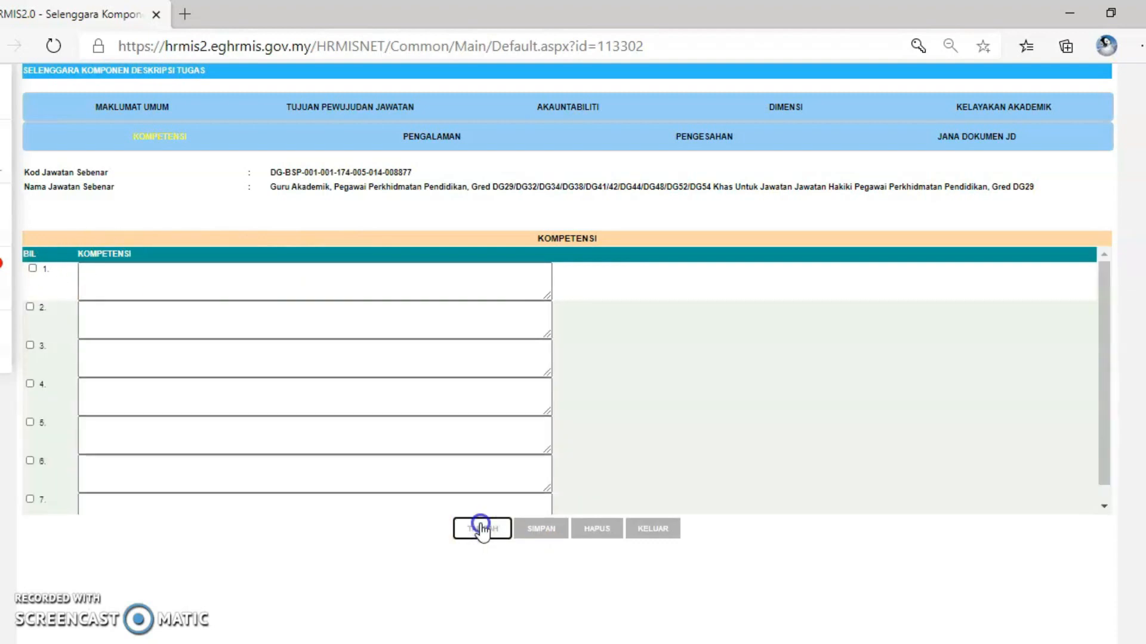
{"action": "left_click", "coordinate": [481, 528]}
{"action": "left_click_drag", "start_coordinate": [1094, 425], "coordinate": [1103, 466]}
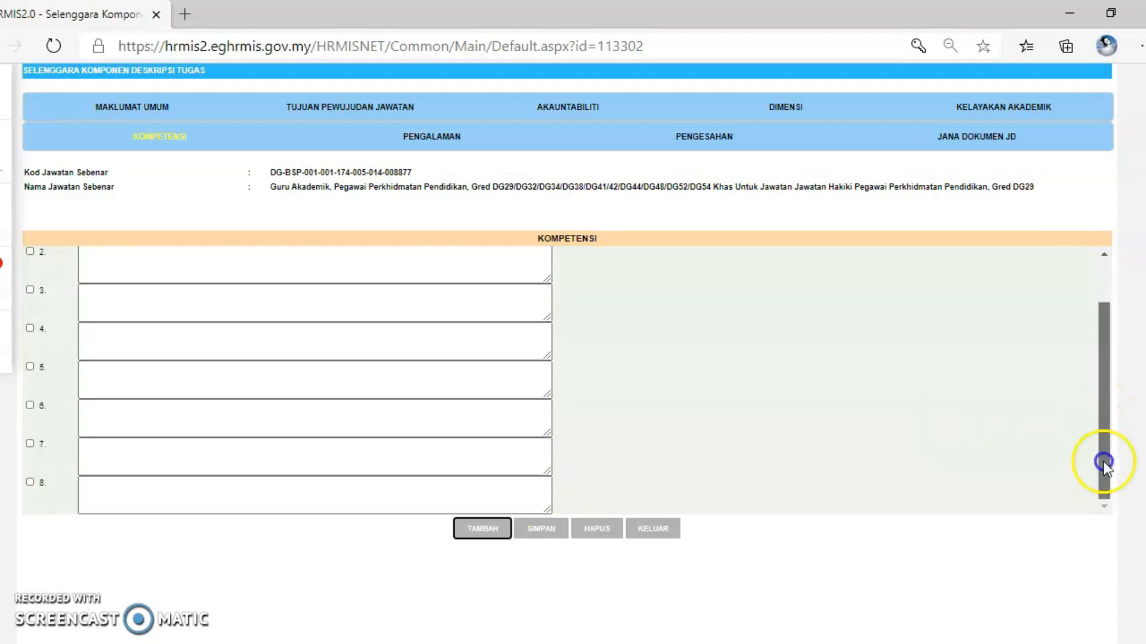
{"action": "left_click", "coordinate": [485, 530]}
{"action": "left_click", "coordinate": [486, 530]}
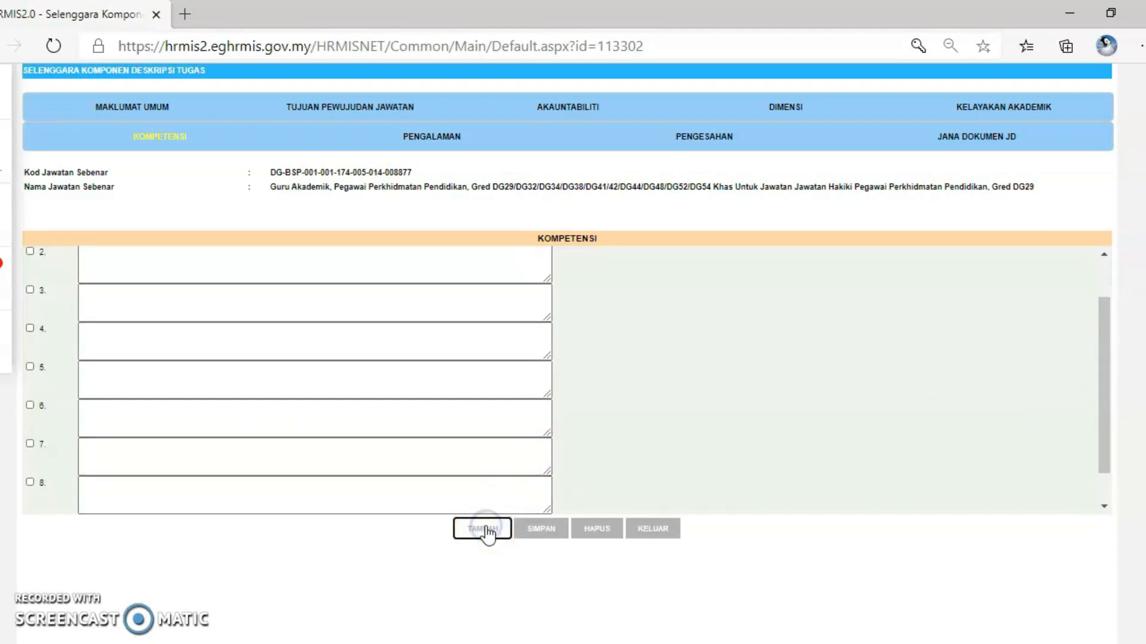
{"action": "left_click_drag", "start_coordinate": [1113, 385], "coordinate": [1102, 271]}
{"action": "left_click", "coordinate": [404, 388]}
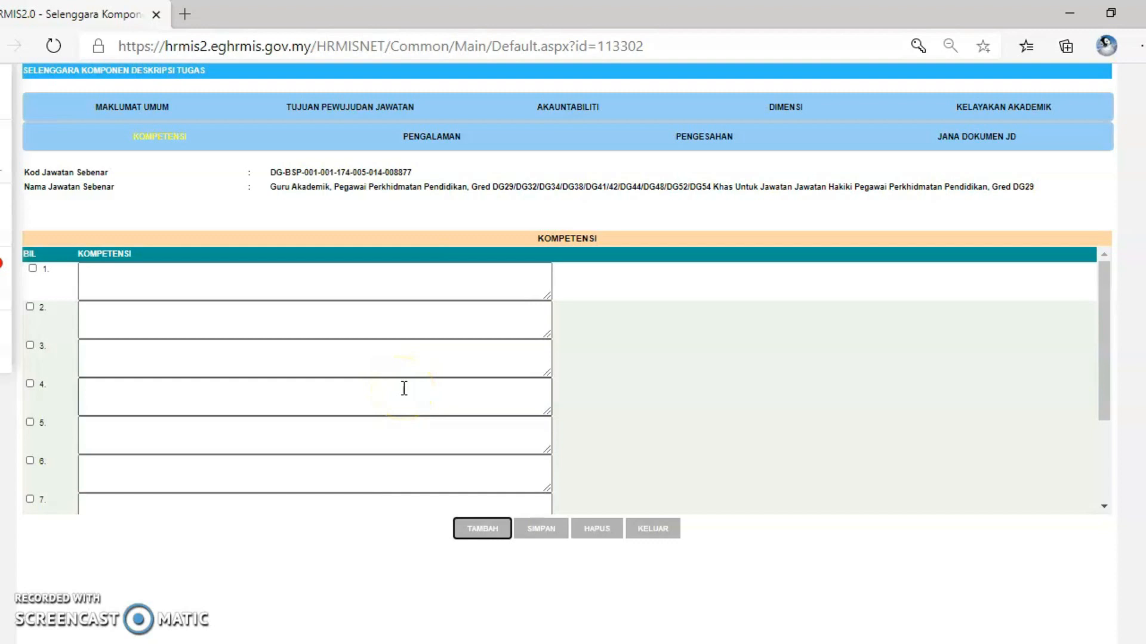
Arrange HRMIS 2.0 and the JD GA DG41-DG54 document side by side with the DG41 KOMPETENSI column in view
{"action": "key", "text": "super+Left"}
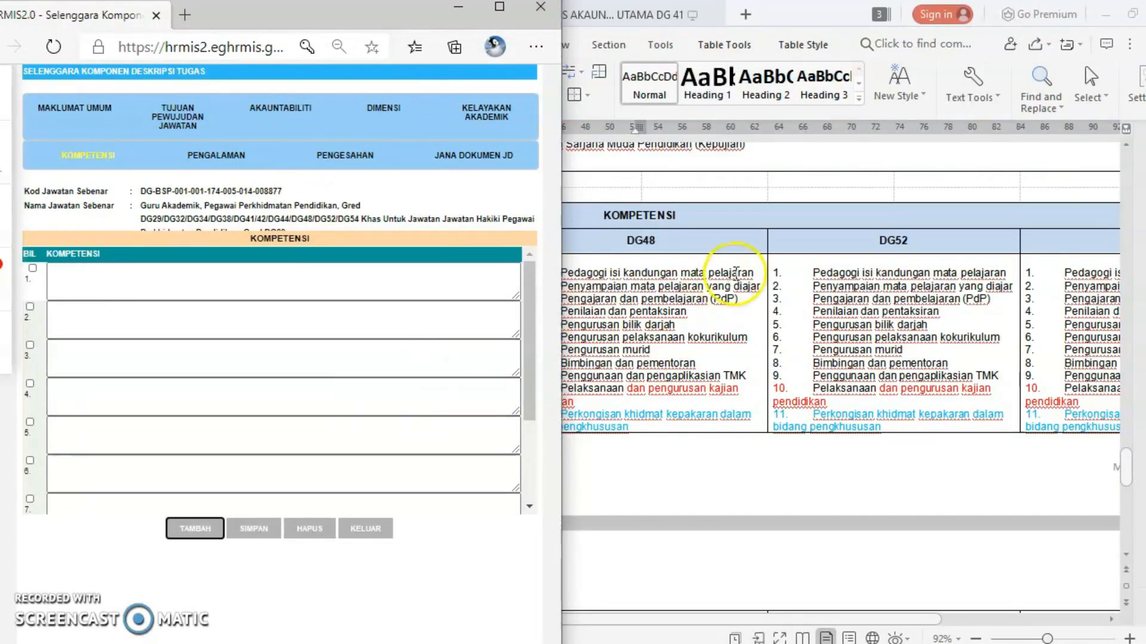
{"action": "left_click", "coordinate": [868, 238]}
{"action": "left_click", "coordinate": [530, 394]}
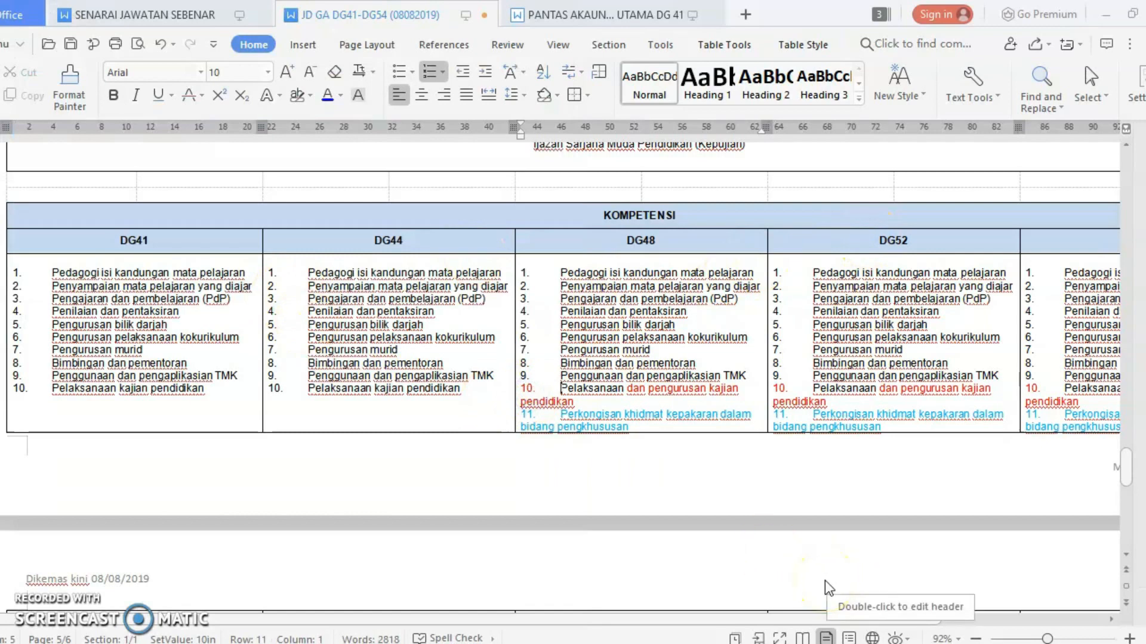
{"action": "key", "text": "super+Right"}
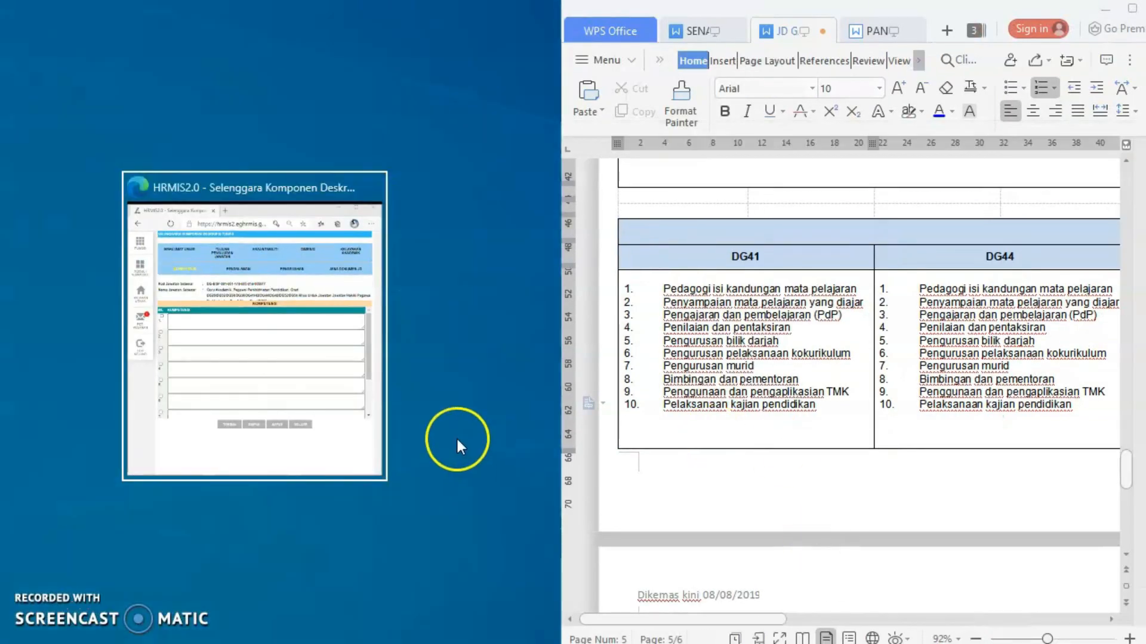
{"action": "left_click", "coordinate": [290, 380]}
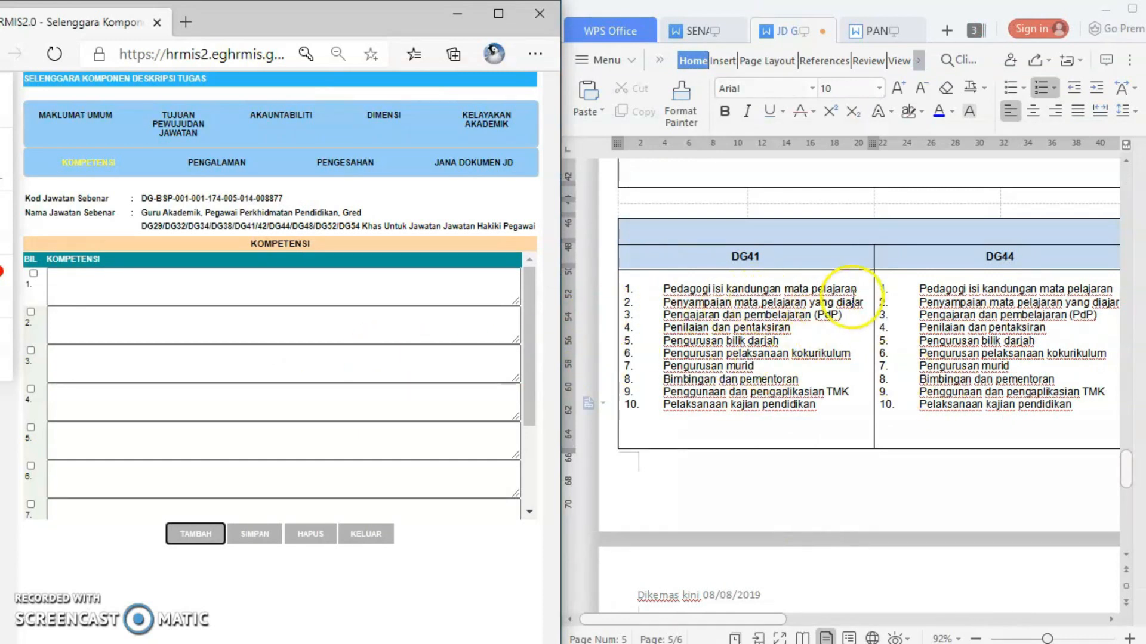
Copy the first DG41 competency, Pedagogi isi kandungan mata pelajaran, from the document into Kompetensi row 1 and remove its leading numbering
{"action": "left_click", "coordinate": [804, 282]}
{"action": "left_click", "coordinate": [661, 290]}
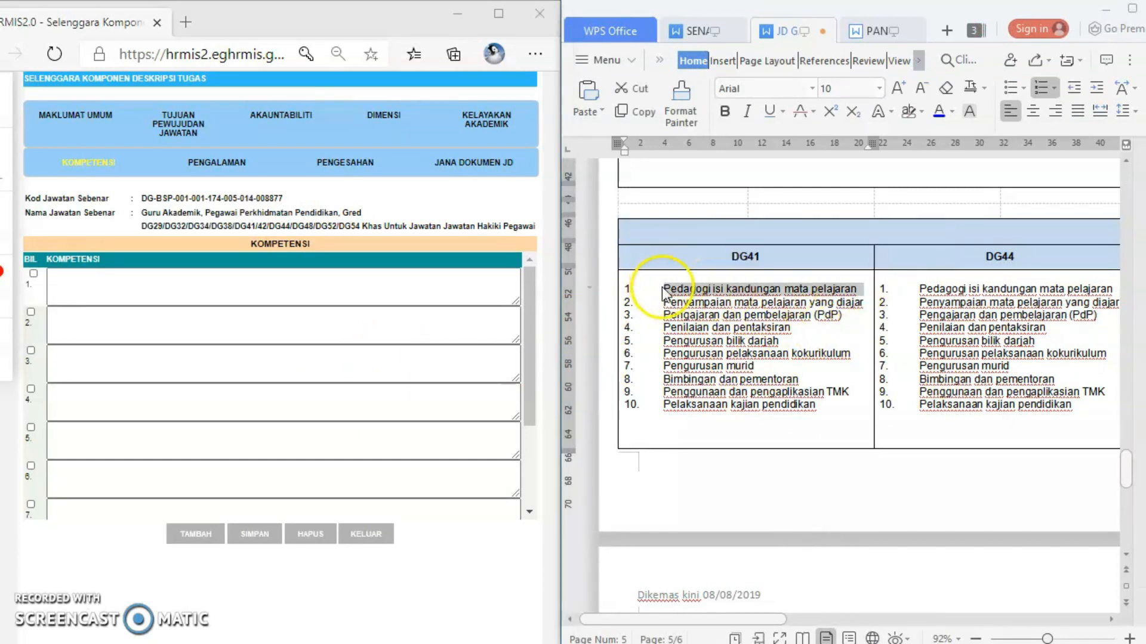
{"action": "key", "text": "ctrl+c"}
{"action": "left_click", "coordinate": [284, 298]}
{"action": "key", "text": "ctrl+v"}
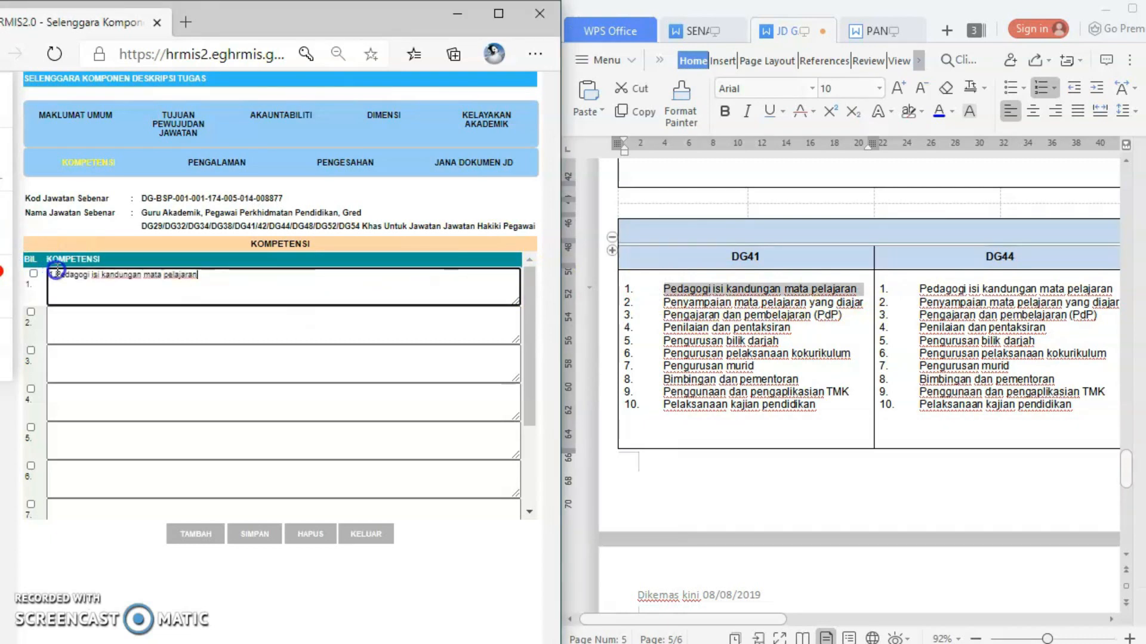
{"action": "left_click", "coordinate": [56, 273]}
{"action": "key", "text": "BackSpace"}
{"action": "key", "text": "BackSpace"}
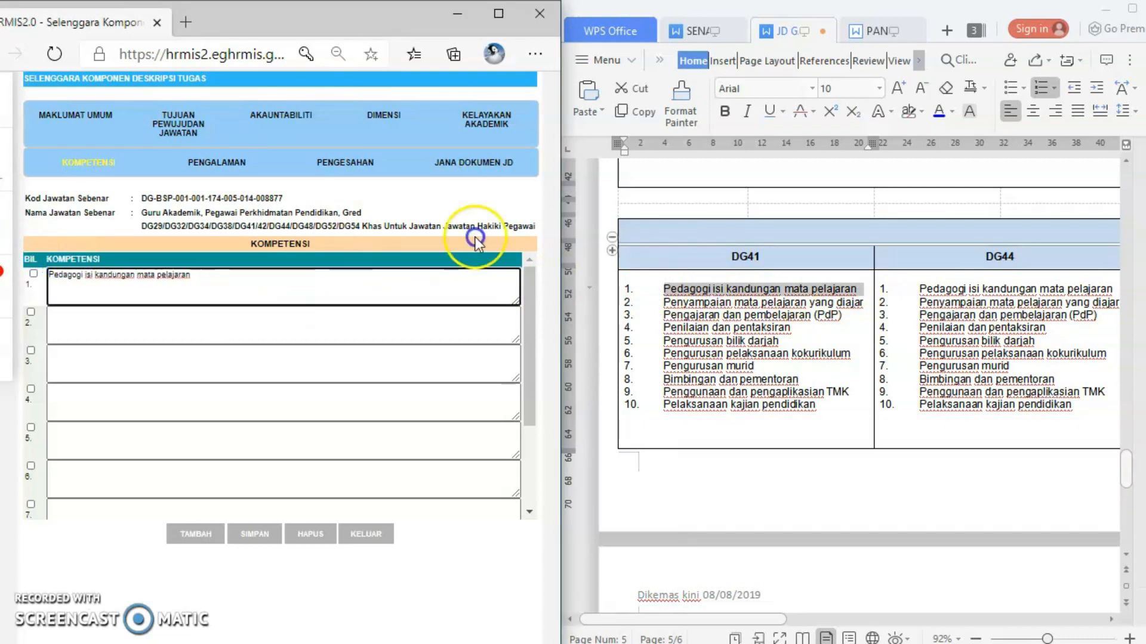
Paste Pelaksanaan kajian pendidikan into Kompetensi row 10 and save the Kompetensi records
{"action": "left_click", "coordinate": [324, 503]}
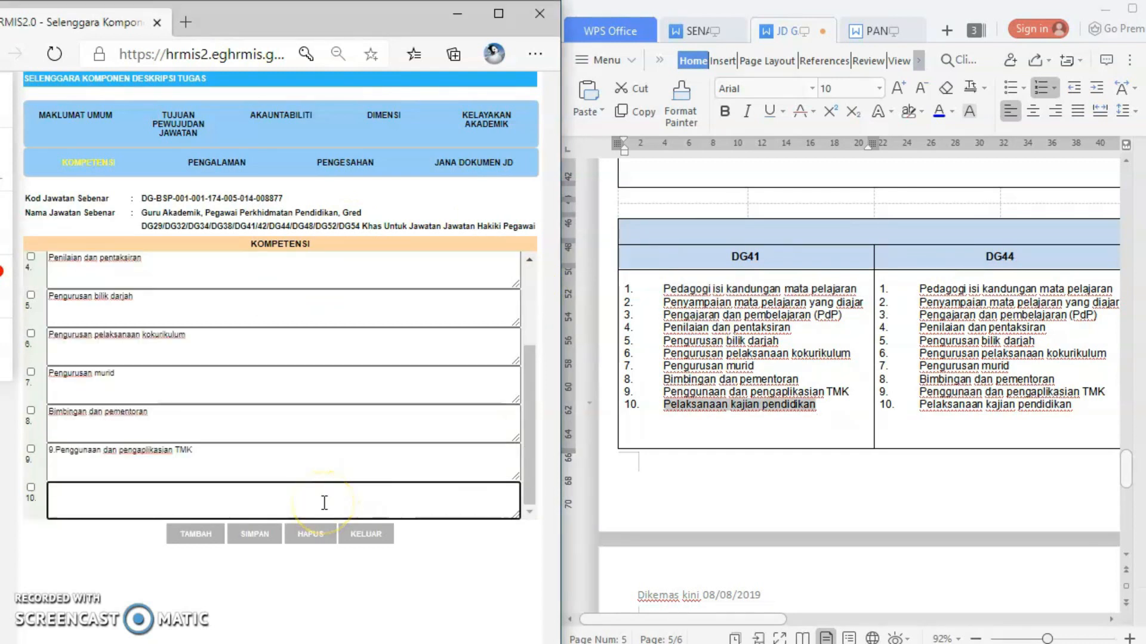
{"action": "key", "text": "ctrl+v"}
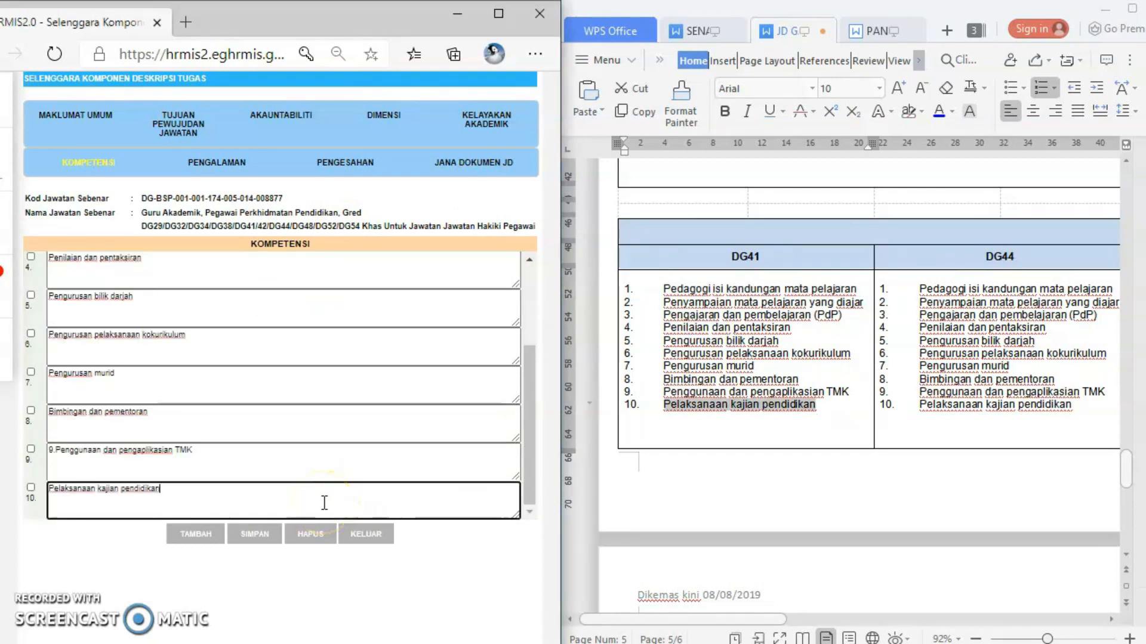
{"action": "left_click", "coordinate": [258, 542]}
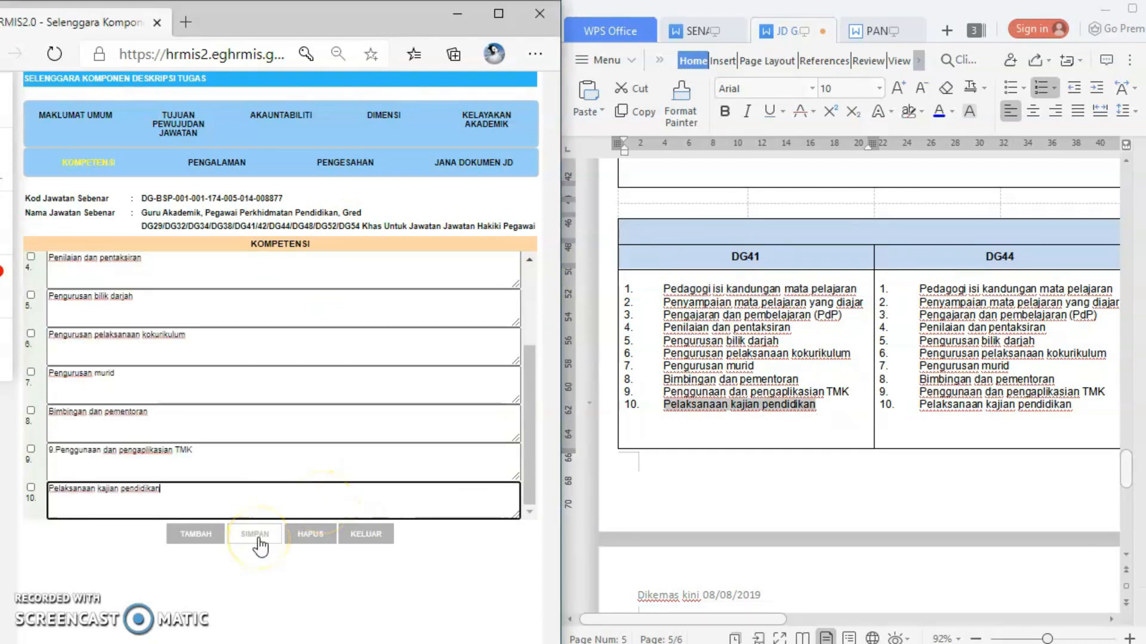
{"action": "left_click", "coordinate": [351, 147]}
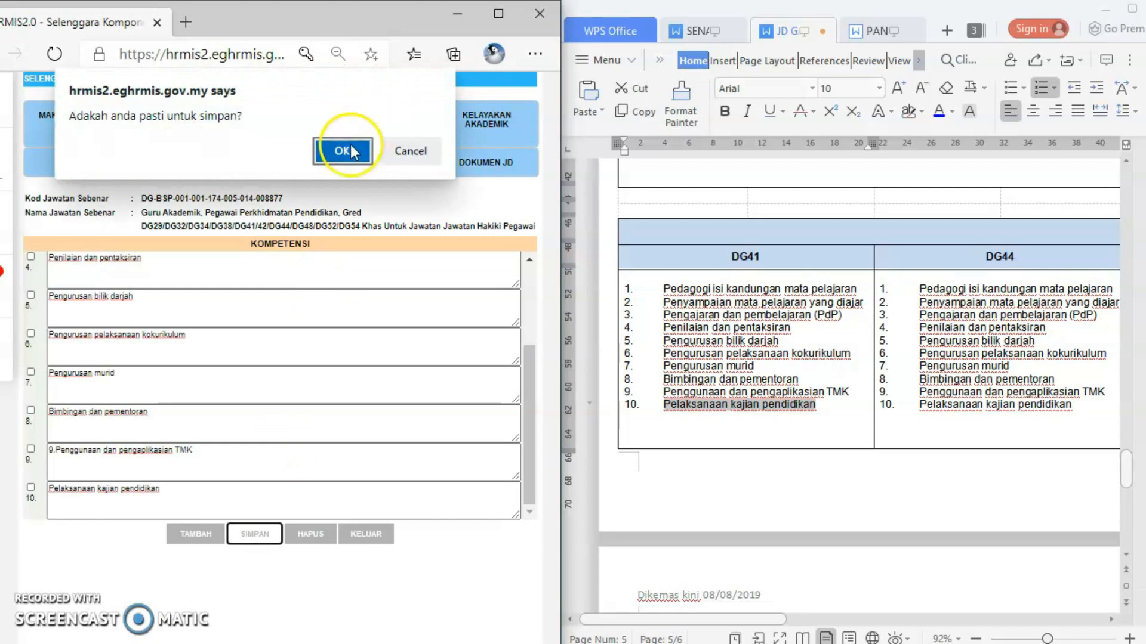
Open the Pengalaman component for updating and select the DG41 Time-Based entry, Tiada, in the JD document's PENGALAMAN table
{"action": "left_click", "coordinate": [477, 148]}
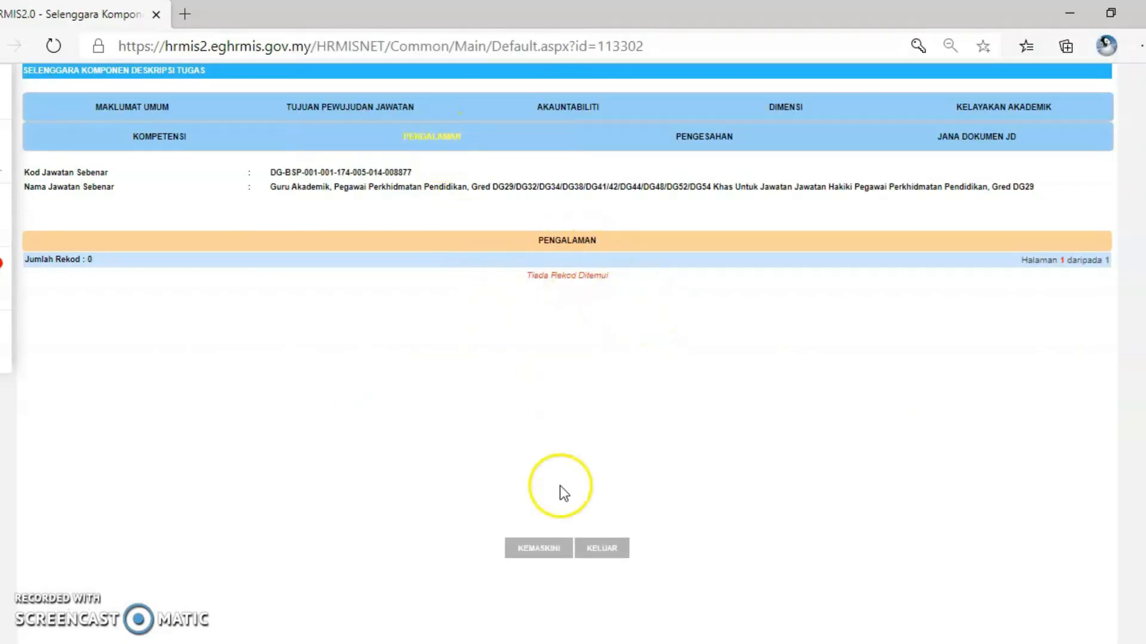
{"action": "left_click", "coordinate": [543, 550]}
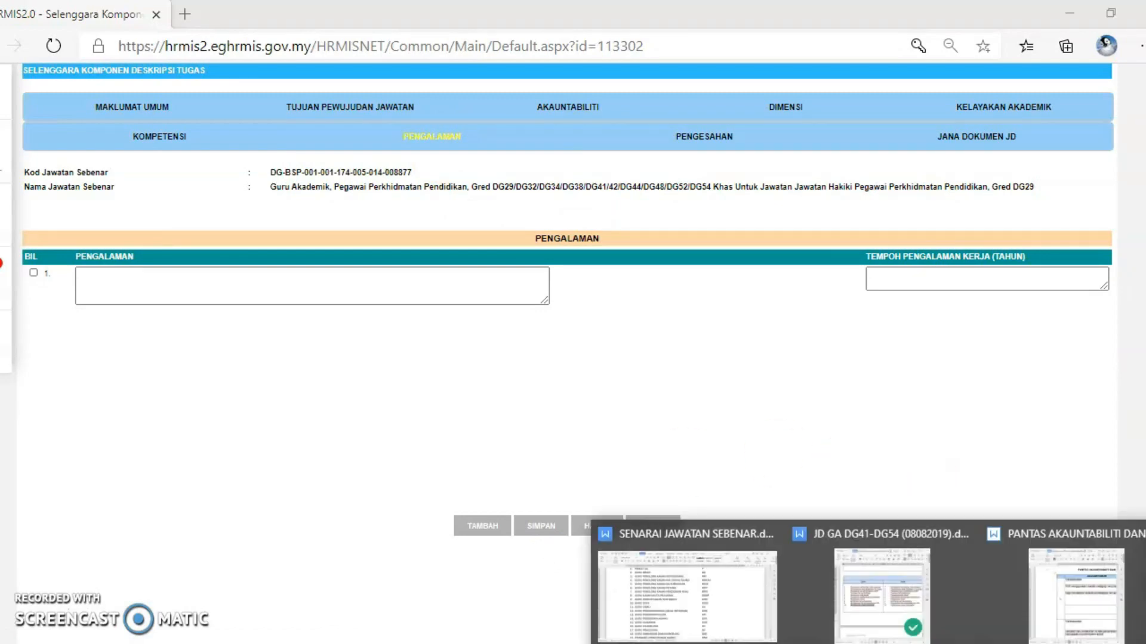
{"action": "left_click", "coordinate": [864, 577]}
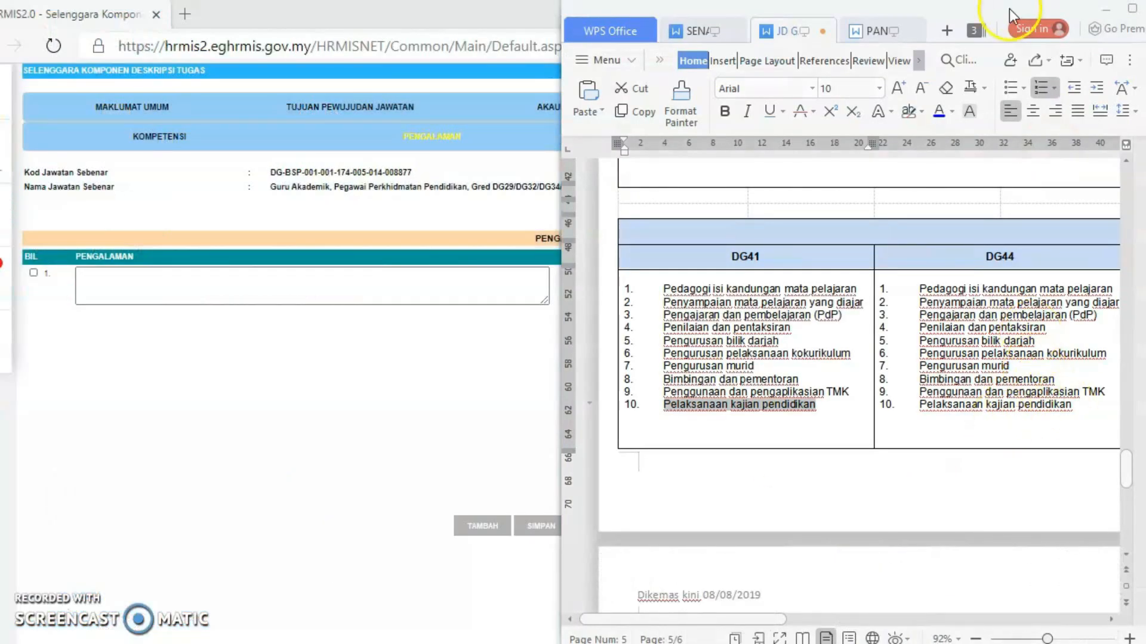
{"action": "left_click", "coordinate": [1132, 9]}
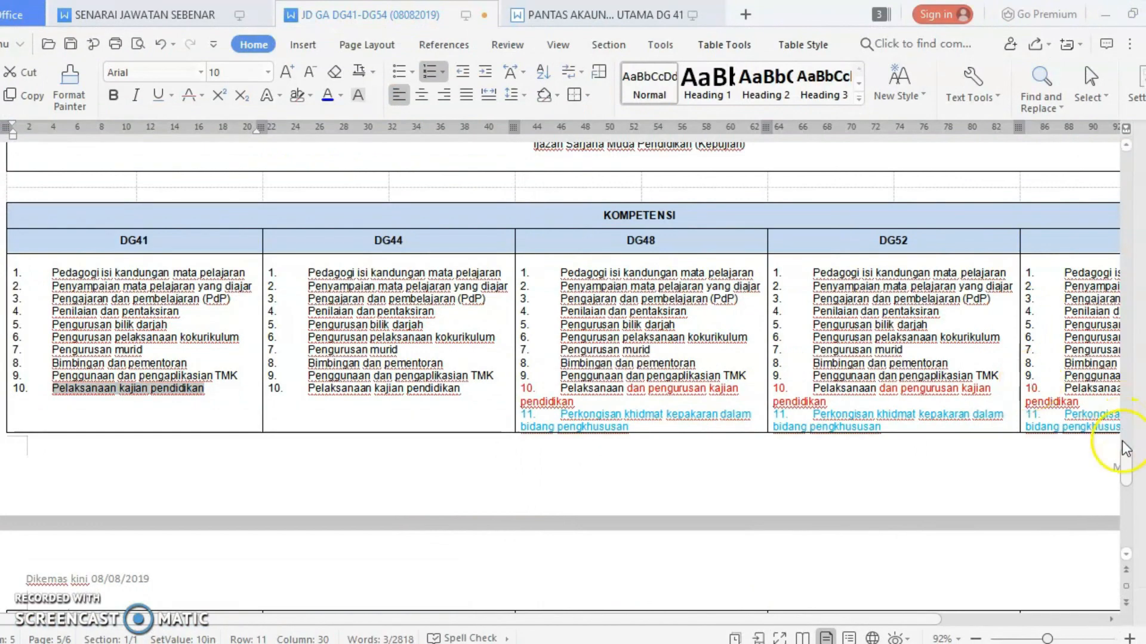
{"action": "left_click_drag", "start_coordinate": [1123, 457], "coordinate": [1129, 528]}
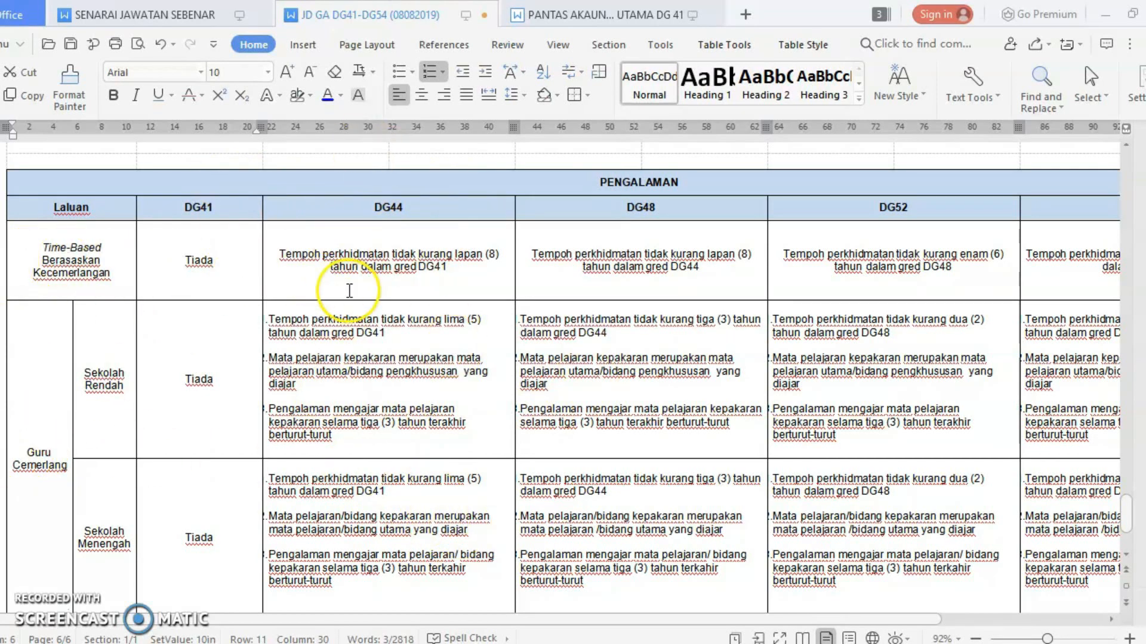
{"action": "left_click", "coordinate": [220, 262]}
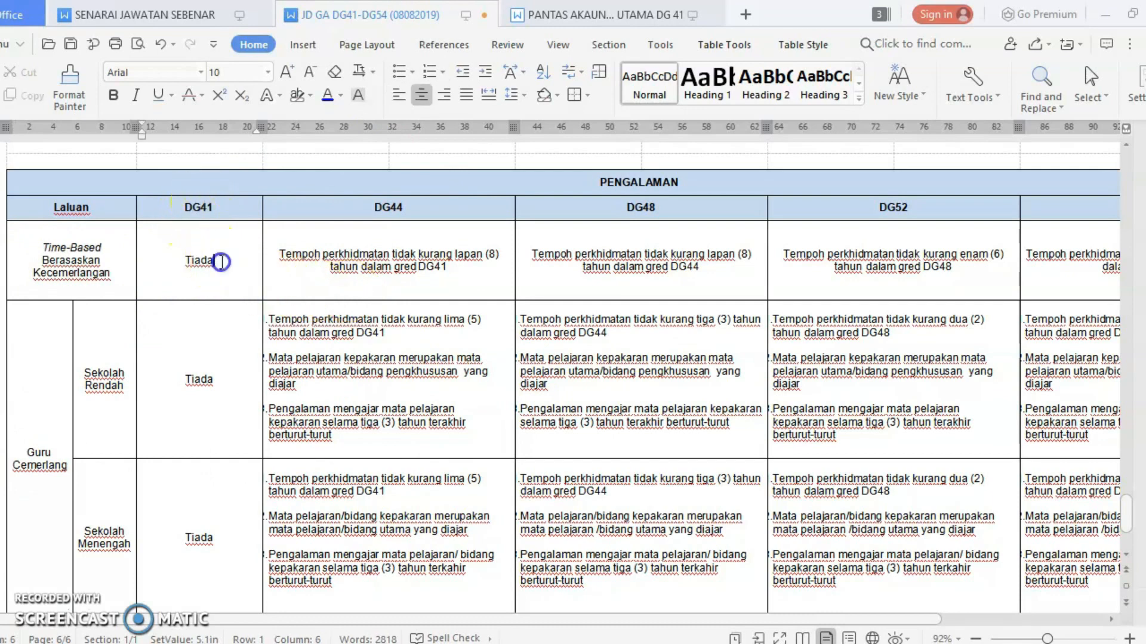
{"action": "left_click_drag", "start_coordinate": [221, 261], "coordinate": [186, 263]}
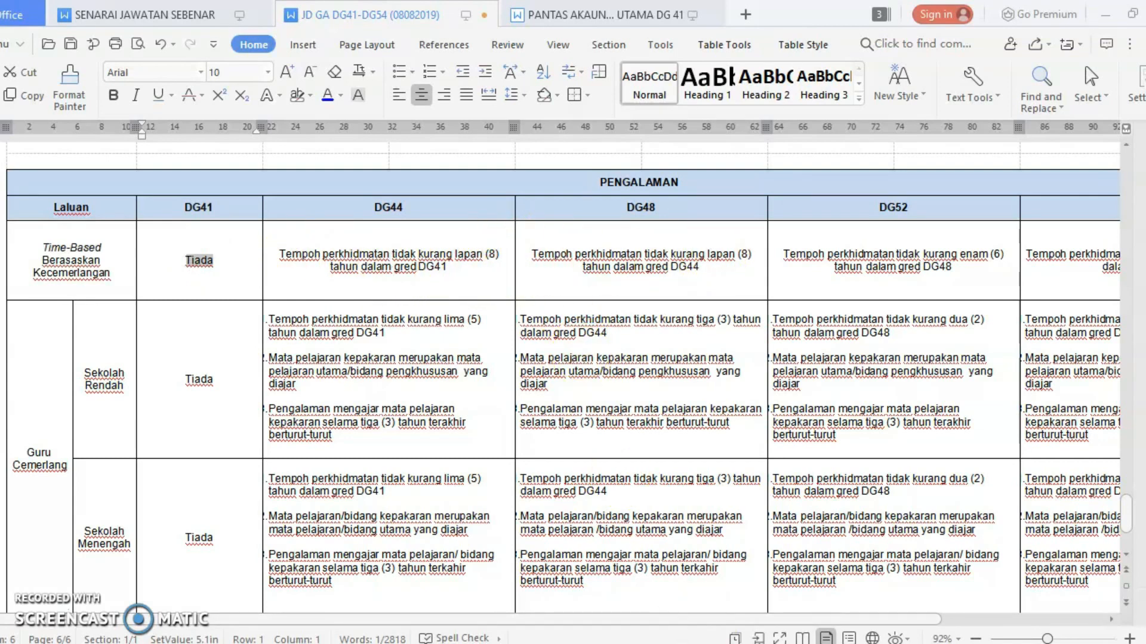
Fill Pengalaman row 1 in HRMIS 2.0 with the copied Tiada and a work experience period of 9 years, and save it
{"action": "mouse_move", "coordinate": [882, 643]}
{"action": "left_click", "coordinate": [835, 643]}
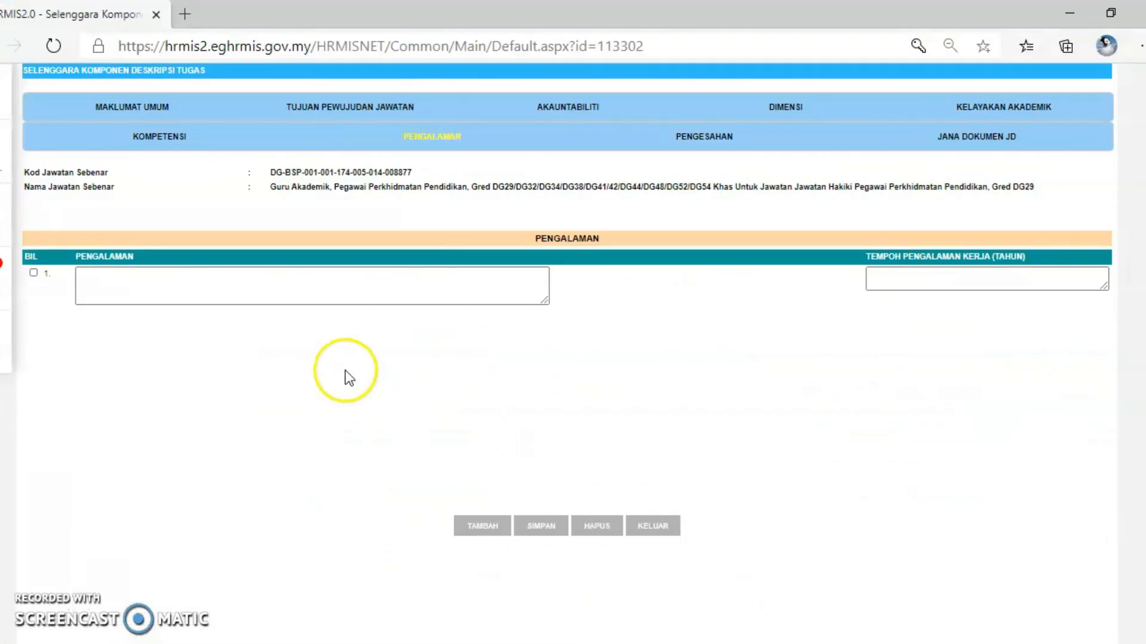
{"action": "left_click", "coordinate": [312, 299]}
{"action": "key", "text": "ctrl+v"}
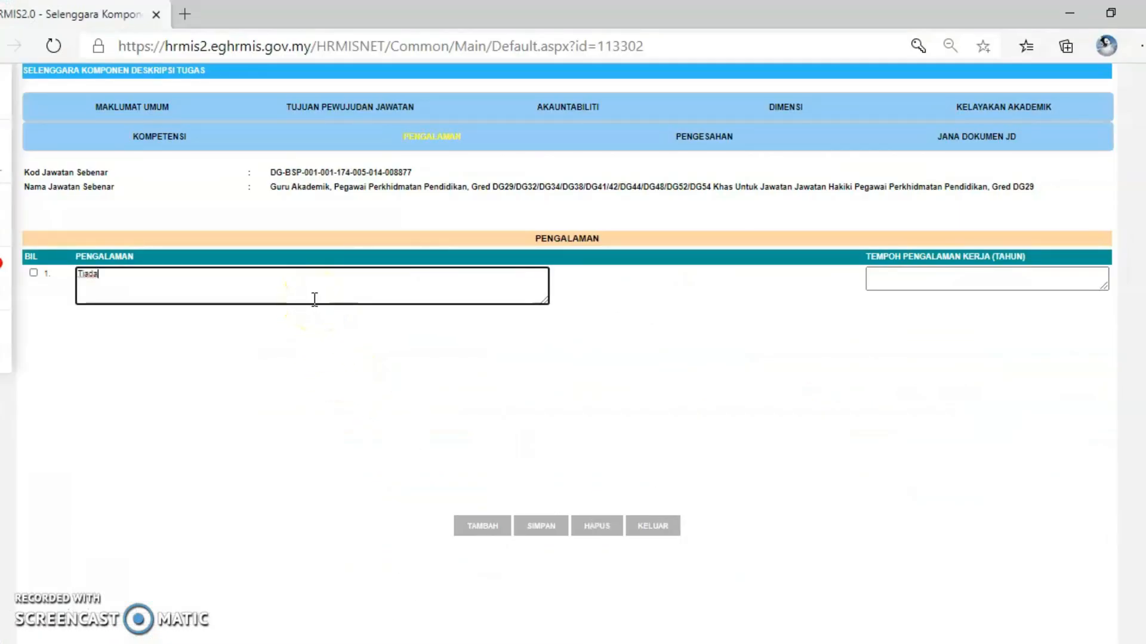
{"action": "left_click", "coordinate": [941, 277]}
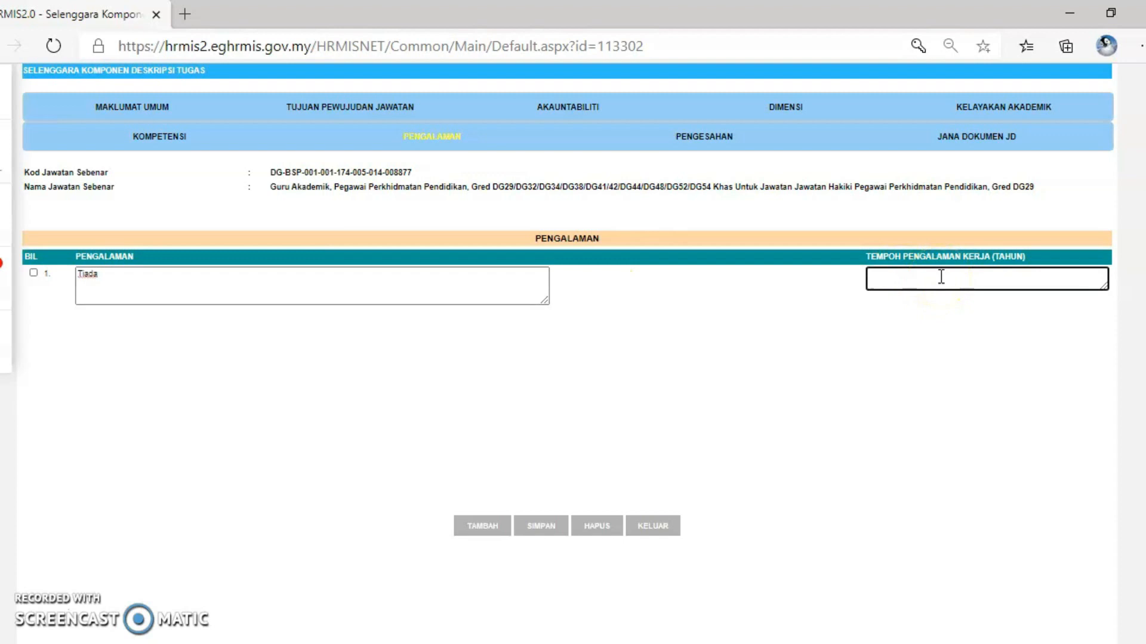
{"action": "type", "text": "0"}
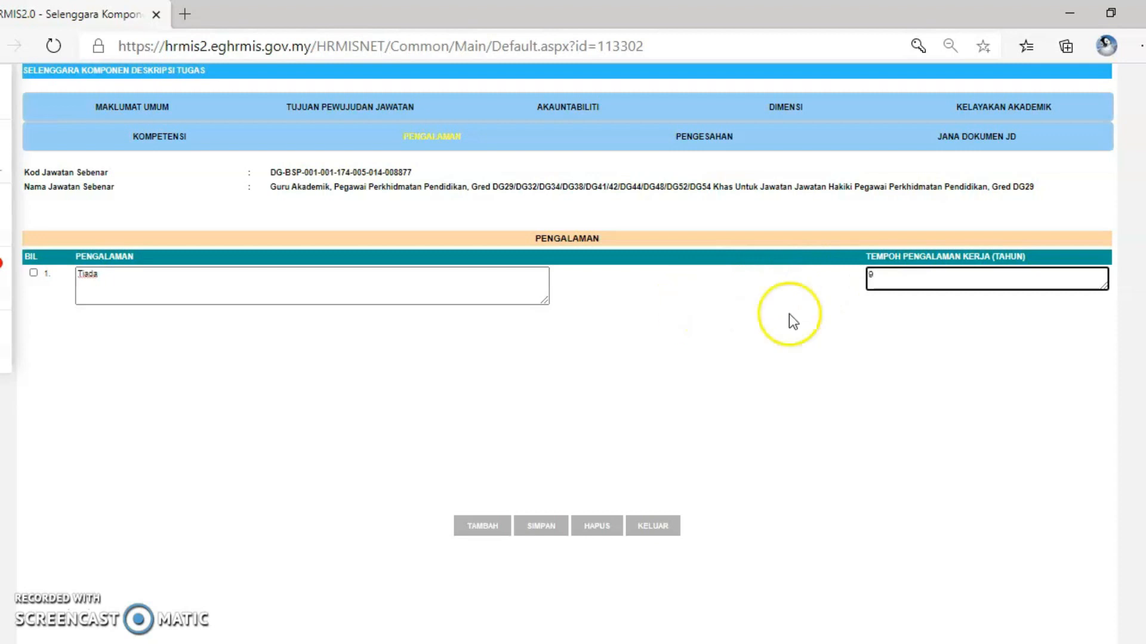
{"action": "key", "text": "BackSpace"}
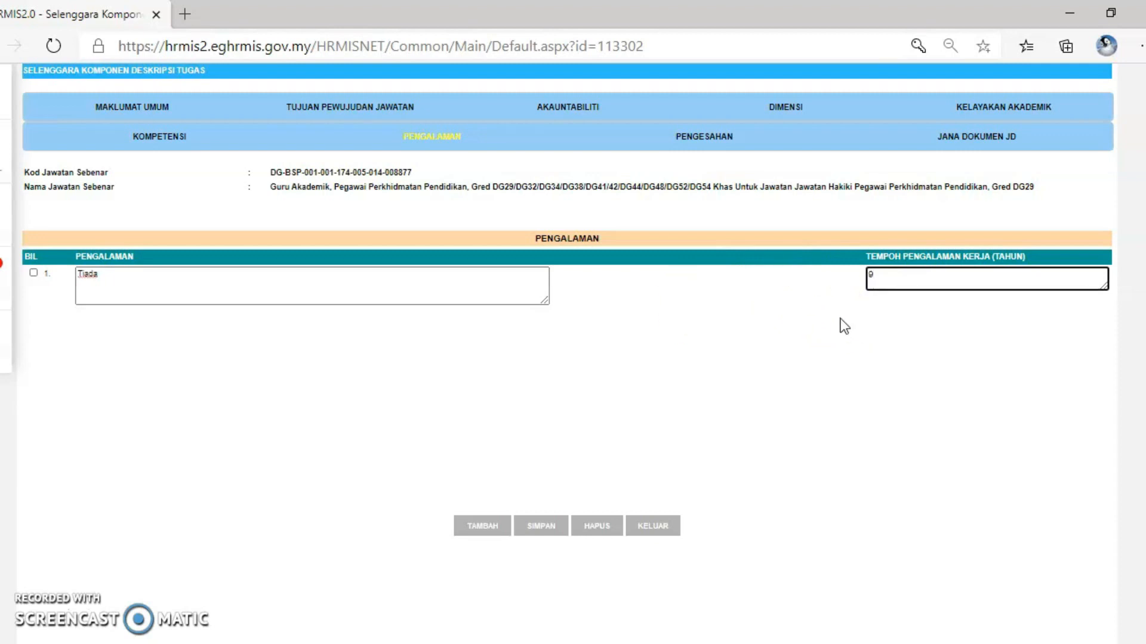
{"action": "left_click", "coordinate": [540, 527]}
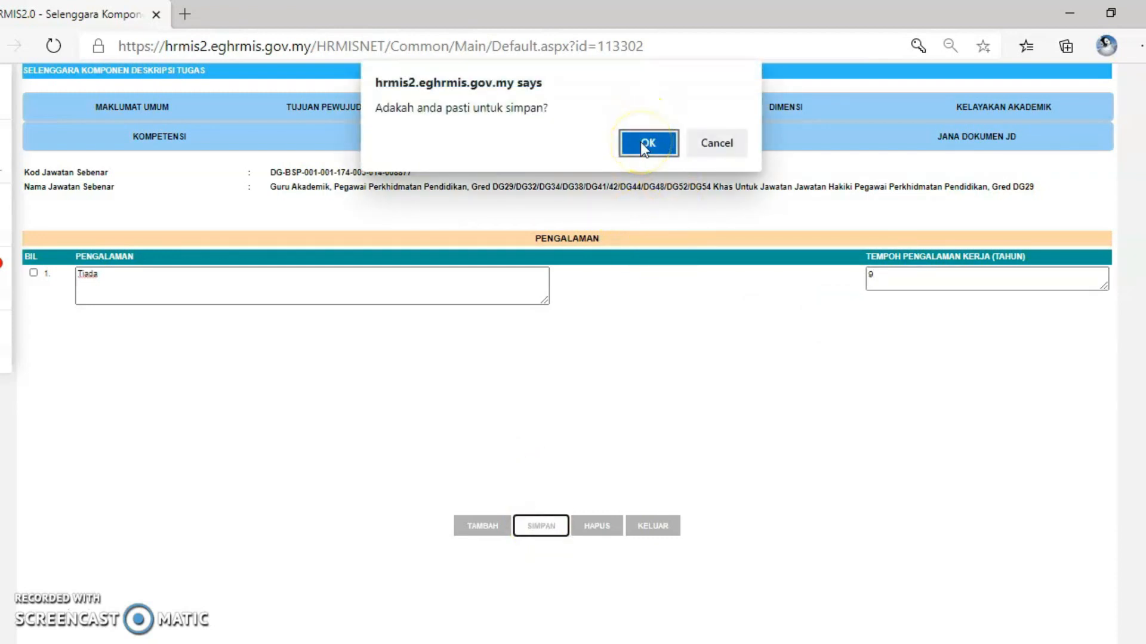
{"action": "left_click", "coordinate": [641, 143]}
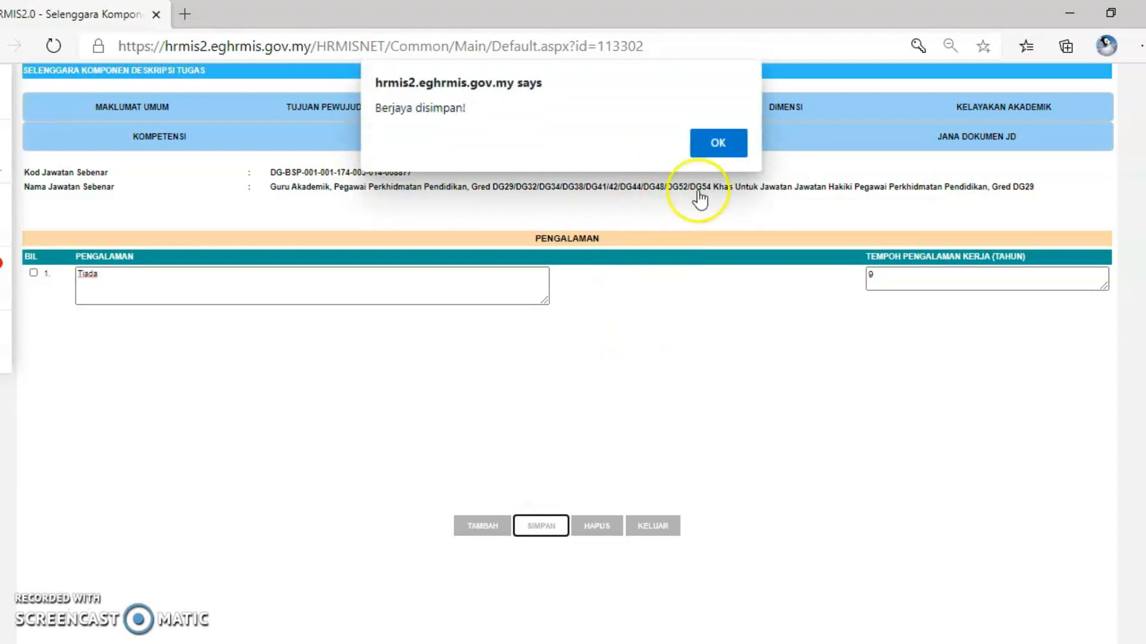
{"action": "left_click", "coordinate": [704, 150]}
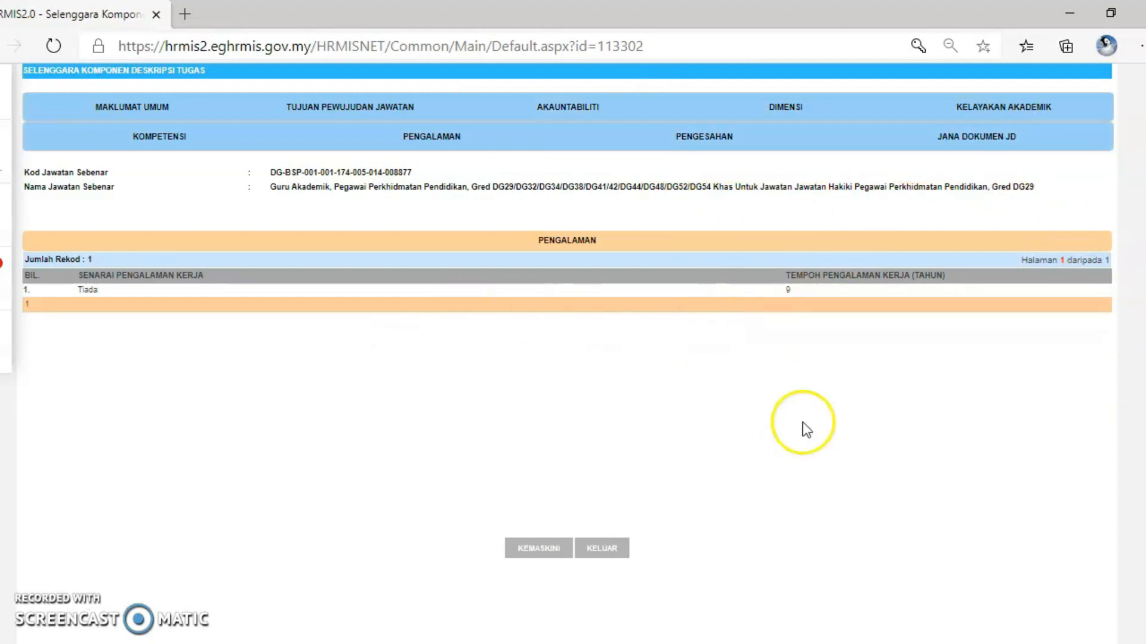
Review the Maklumat Umum, Tujuan Pewujudan Jawatan, Akauntabiliti and Dimensi components, and exit the component maintenance
{"action": "left_click", "coordinate": [166, 119]}
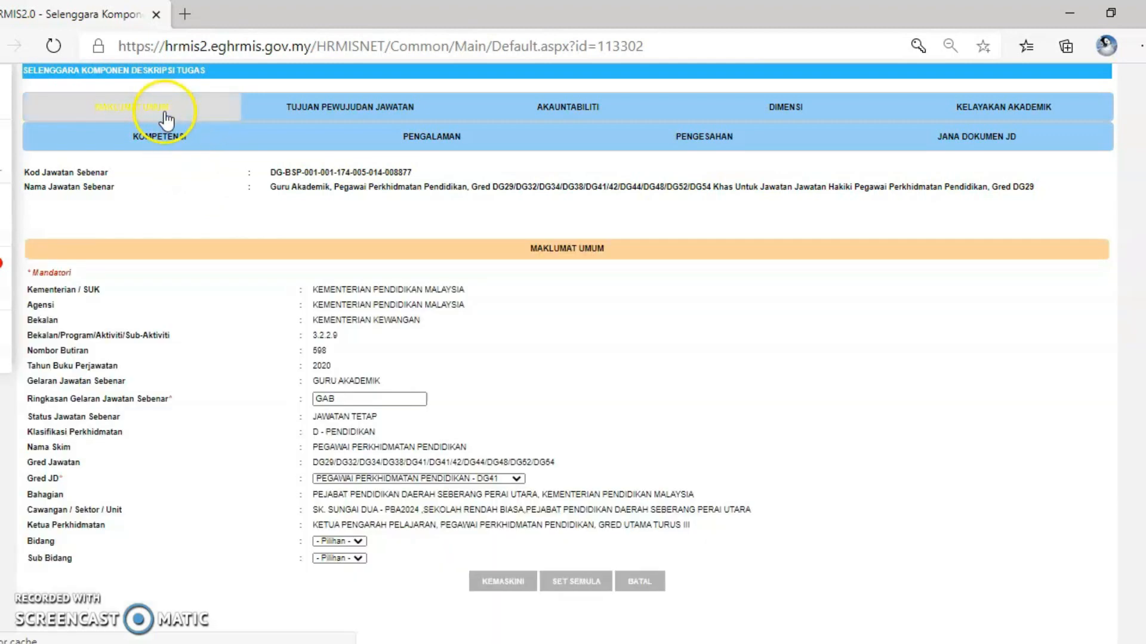
{"action": "left_click", "coordinate": [364, 108]}
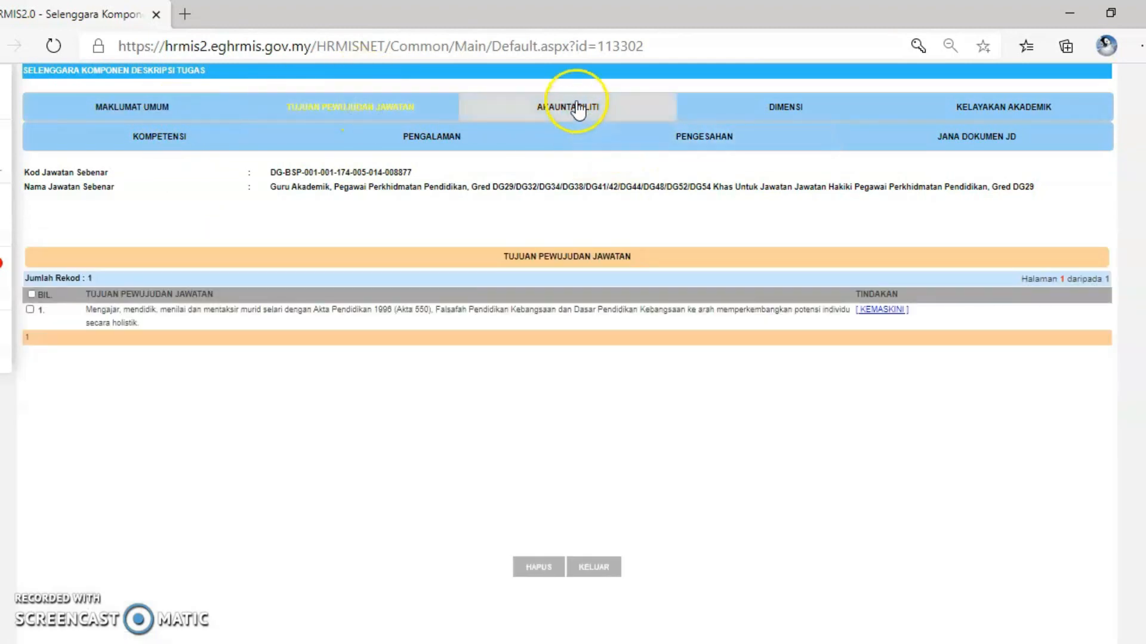
{"action": "left_click", "coordinate": [577, 107]}
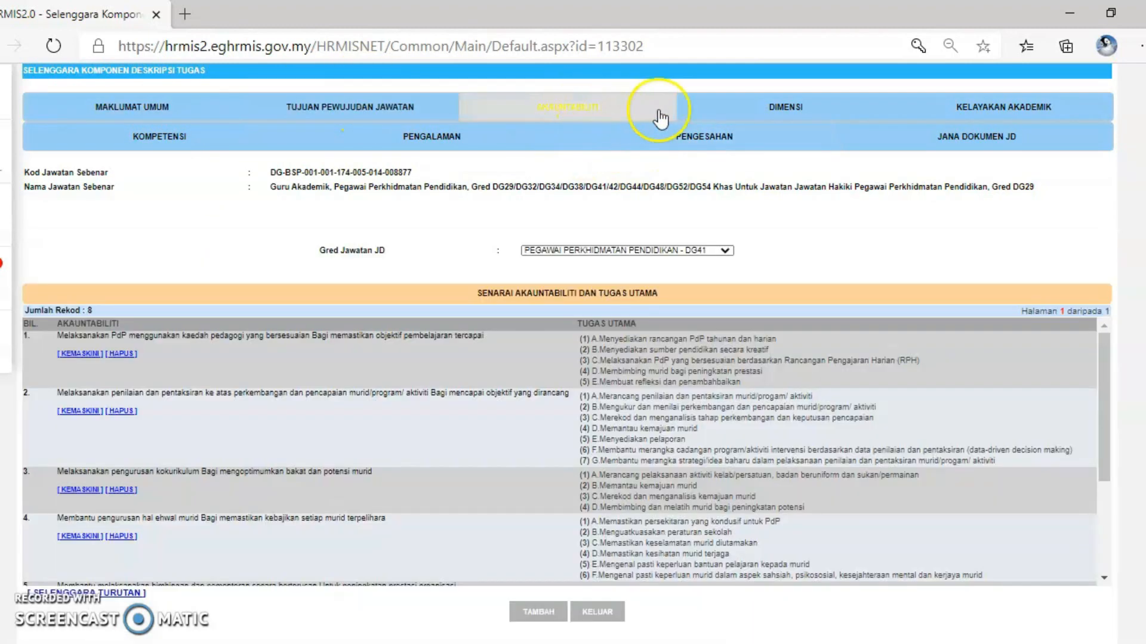
{"action": "left_click", "coordinate": [746, 113]}
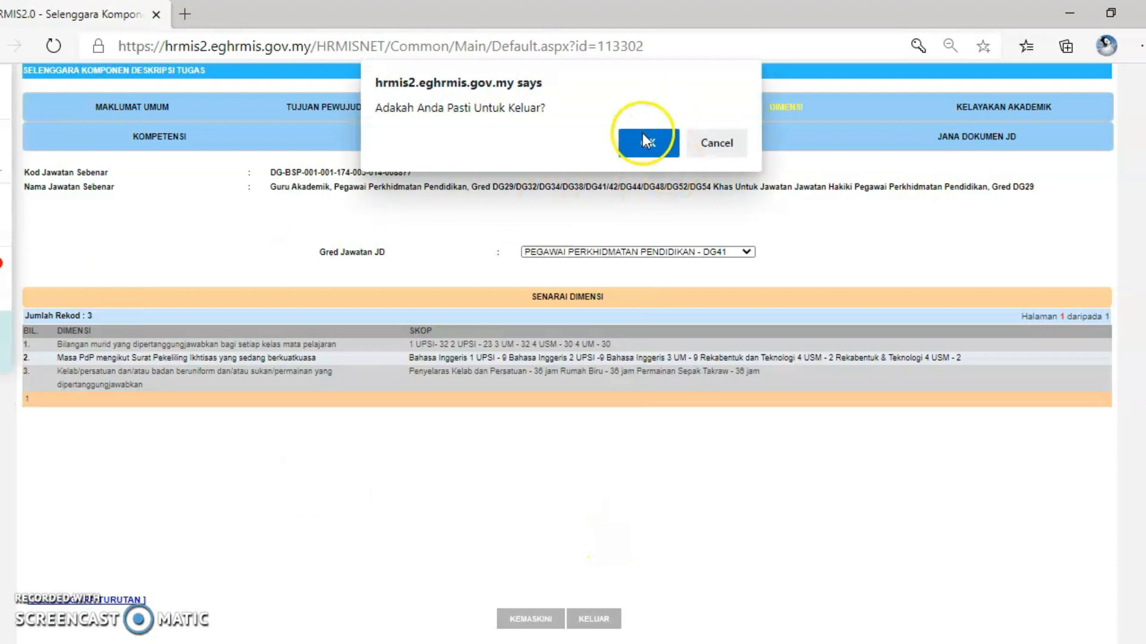
{"action": "left_click", "coordinate": [647, 141]}
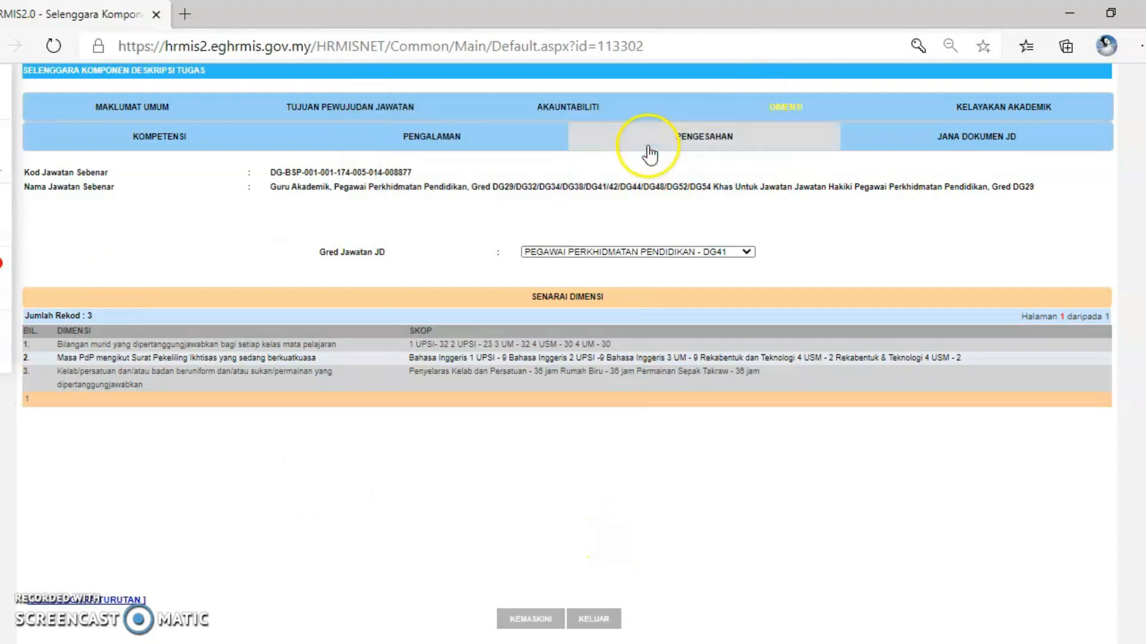